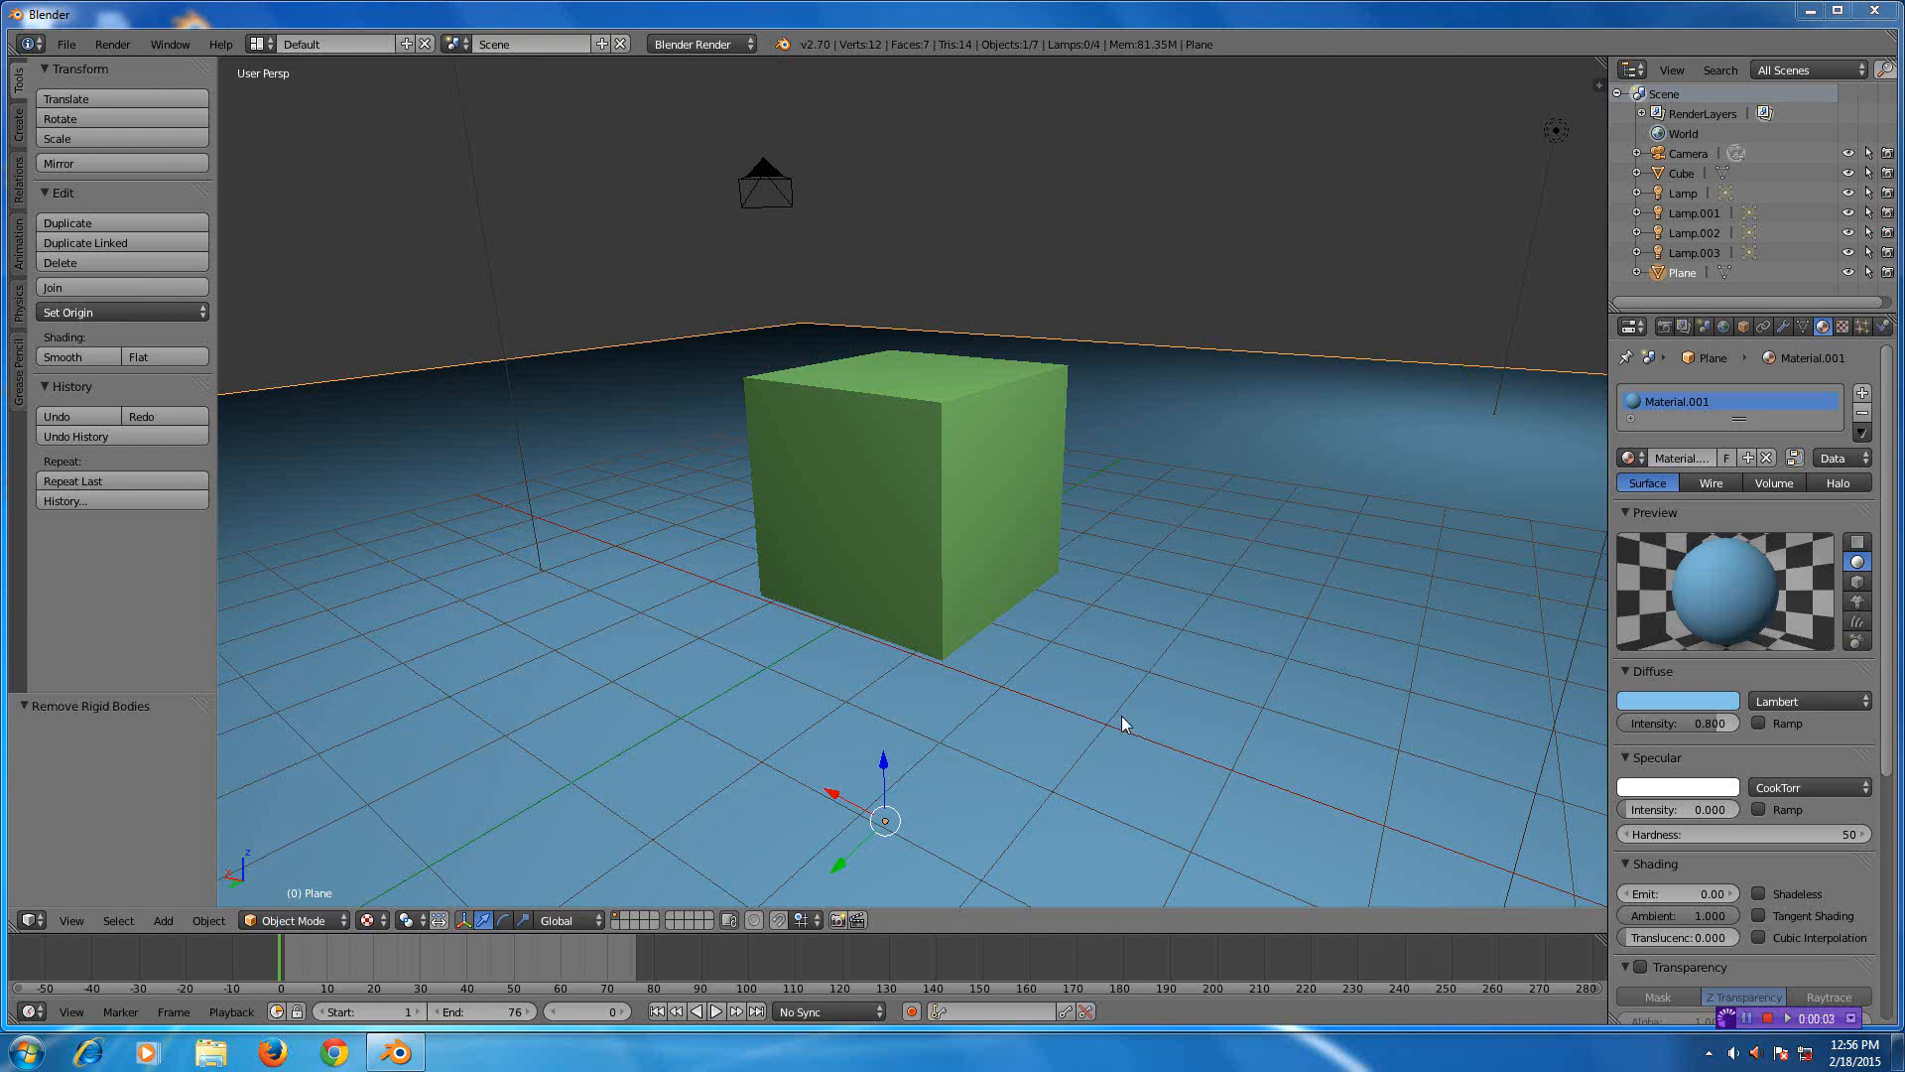
scroll(1062, 721, down, 2)
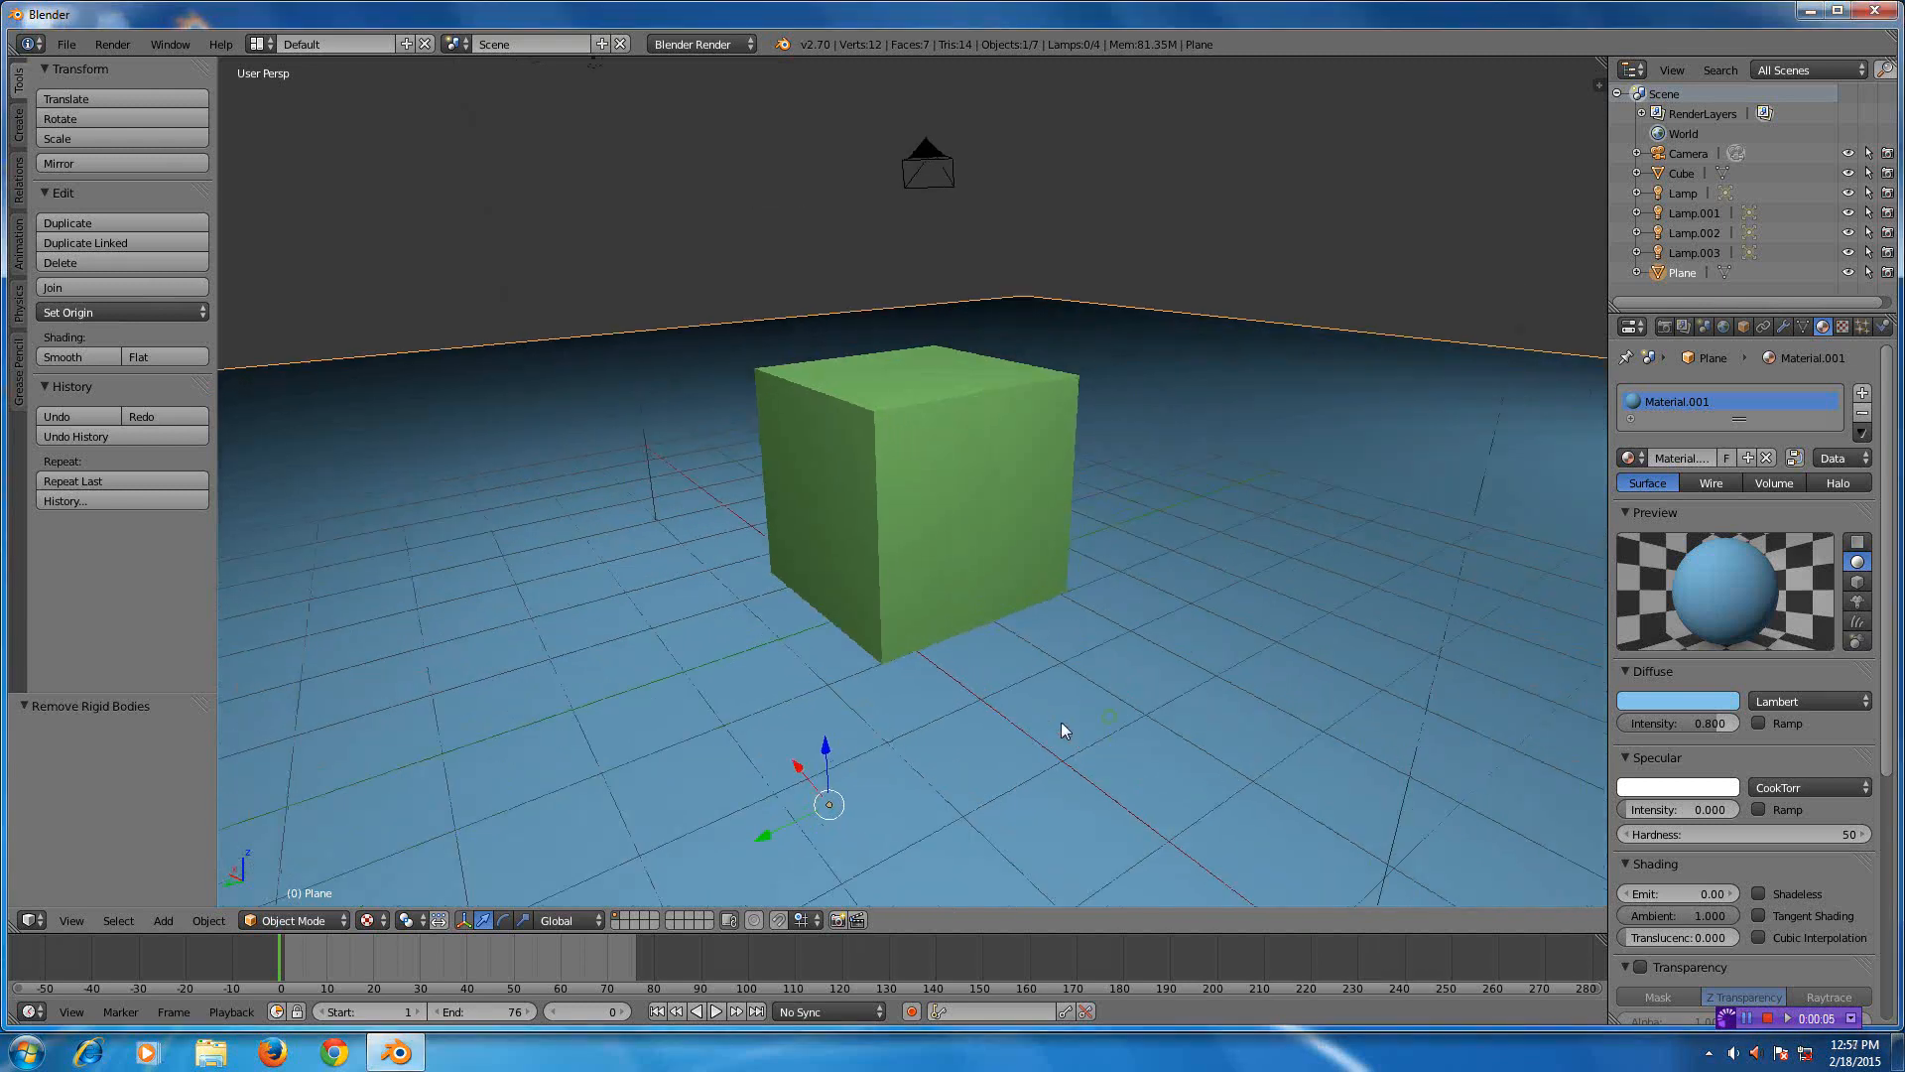
scroll(1020, 716, down, 3)
scroll(985, 638, up, 2)
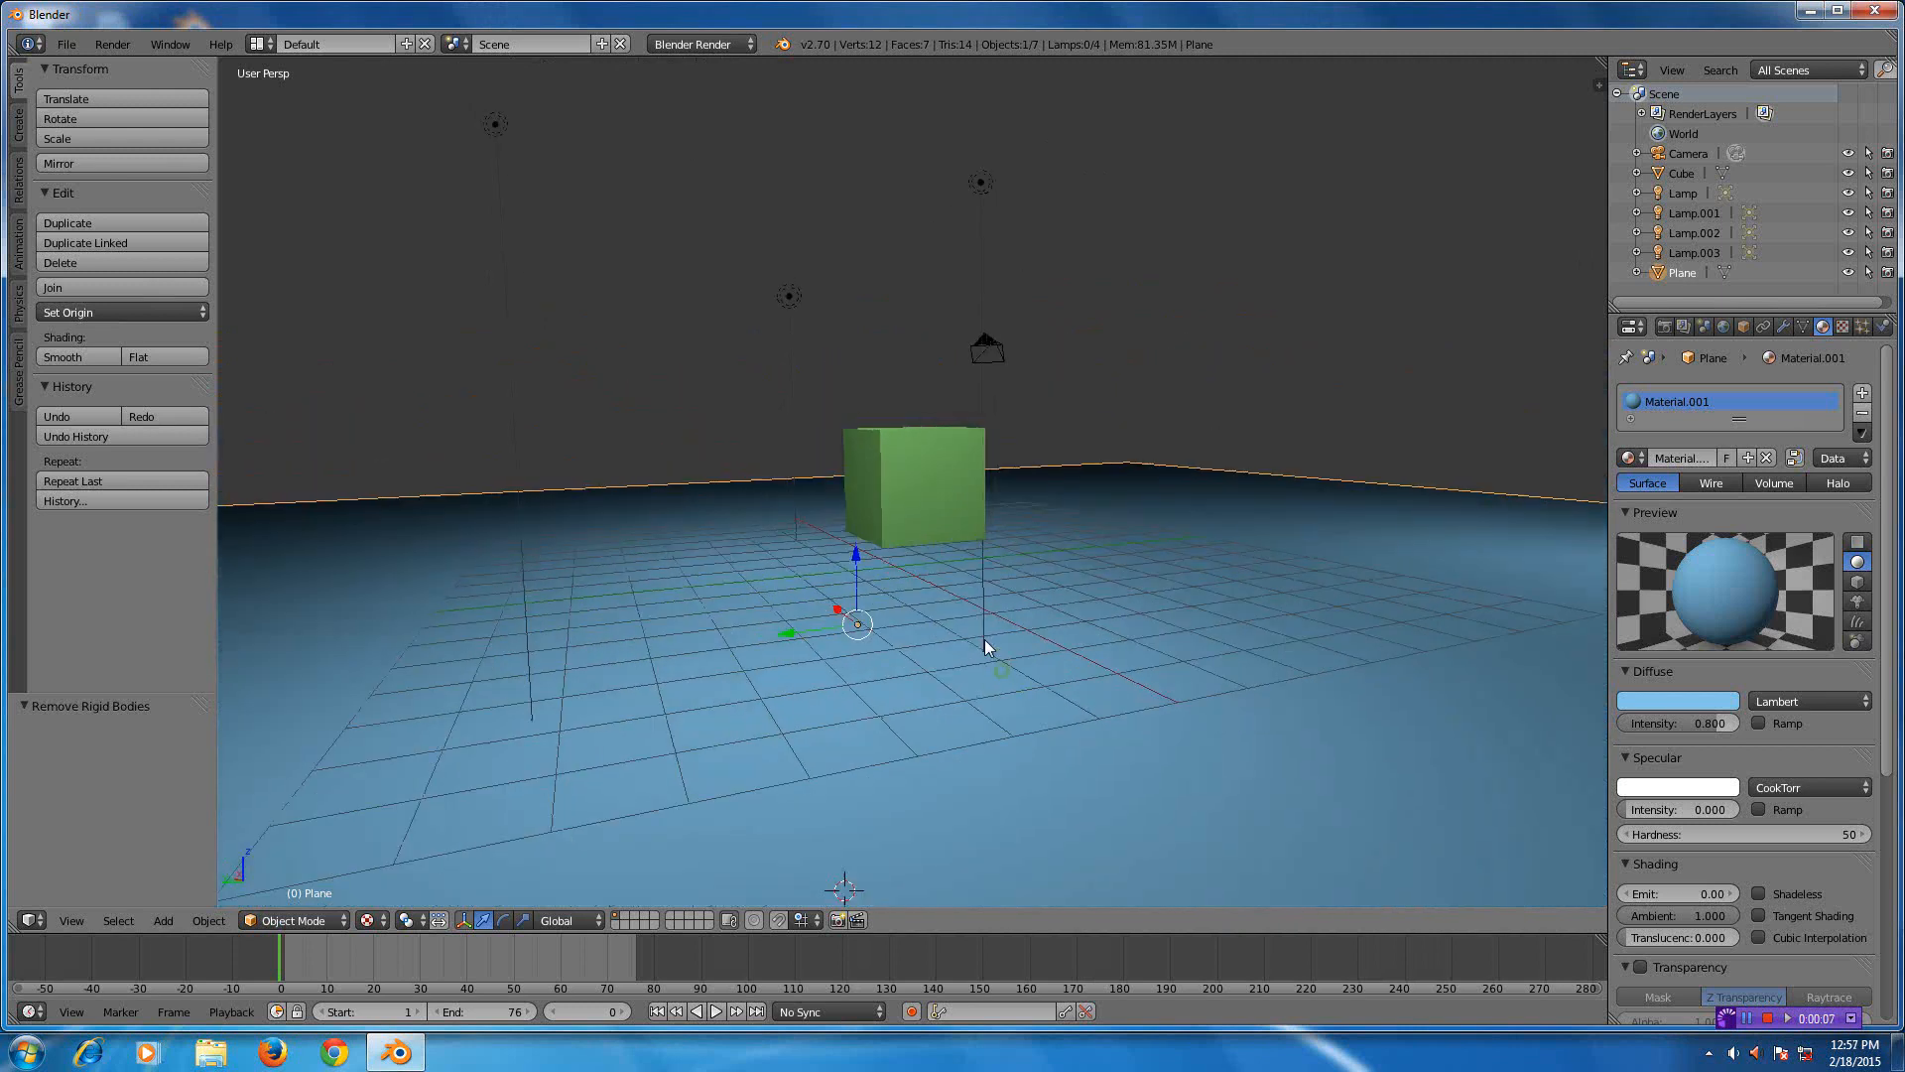
scroll(920, 548, up, 4)
scroll(918, 561, up, 1)
scroll(918, 561, down, 3)
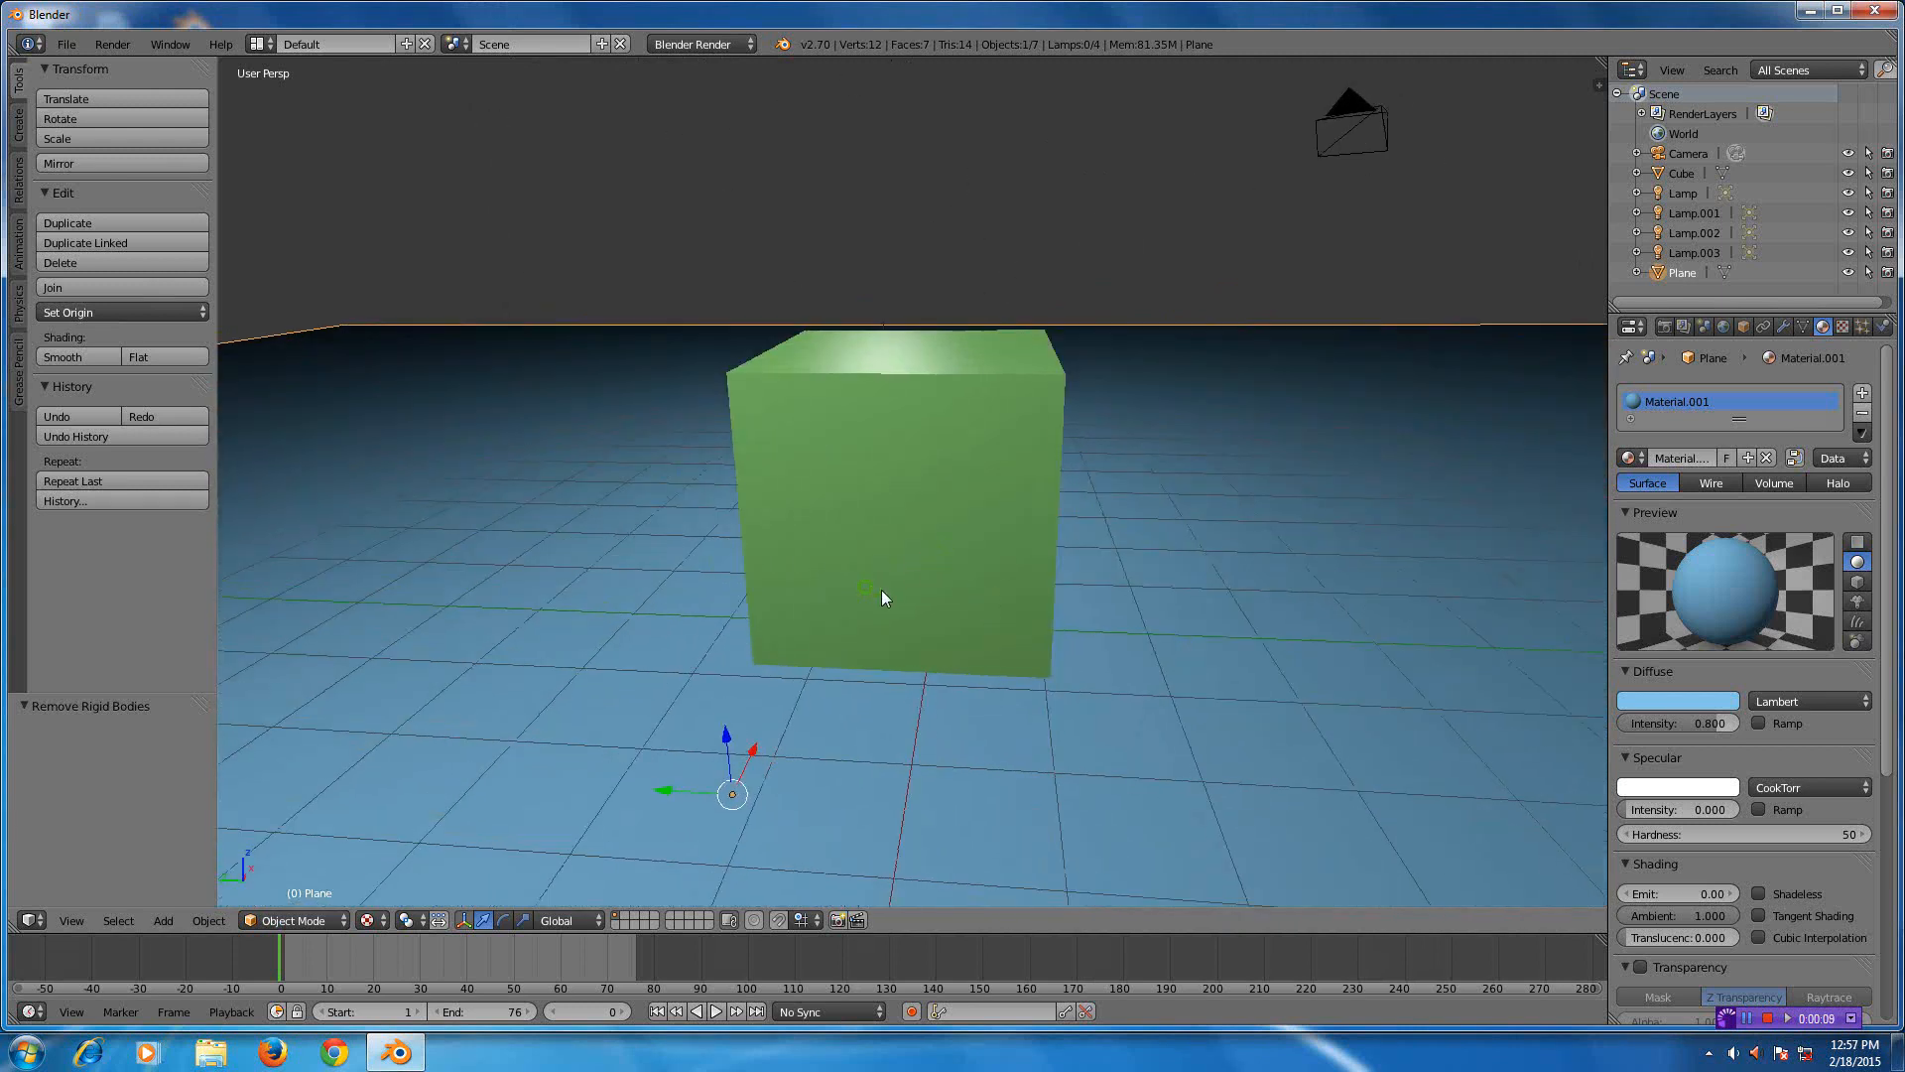
scroll(881, 591, down, 3)
- Make the ground Plane a passive rigid body via Rigid Body Tools, then select the cube
mouse_move(893, 596)
middle_down()
mouse_move(982, 591)
mouse_move(1032, 538)
middle_up()
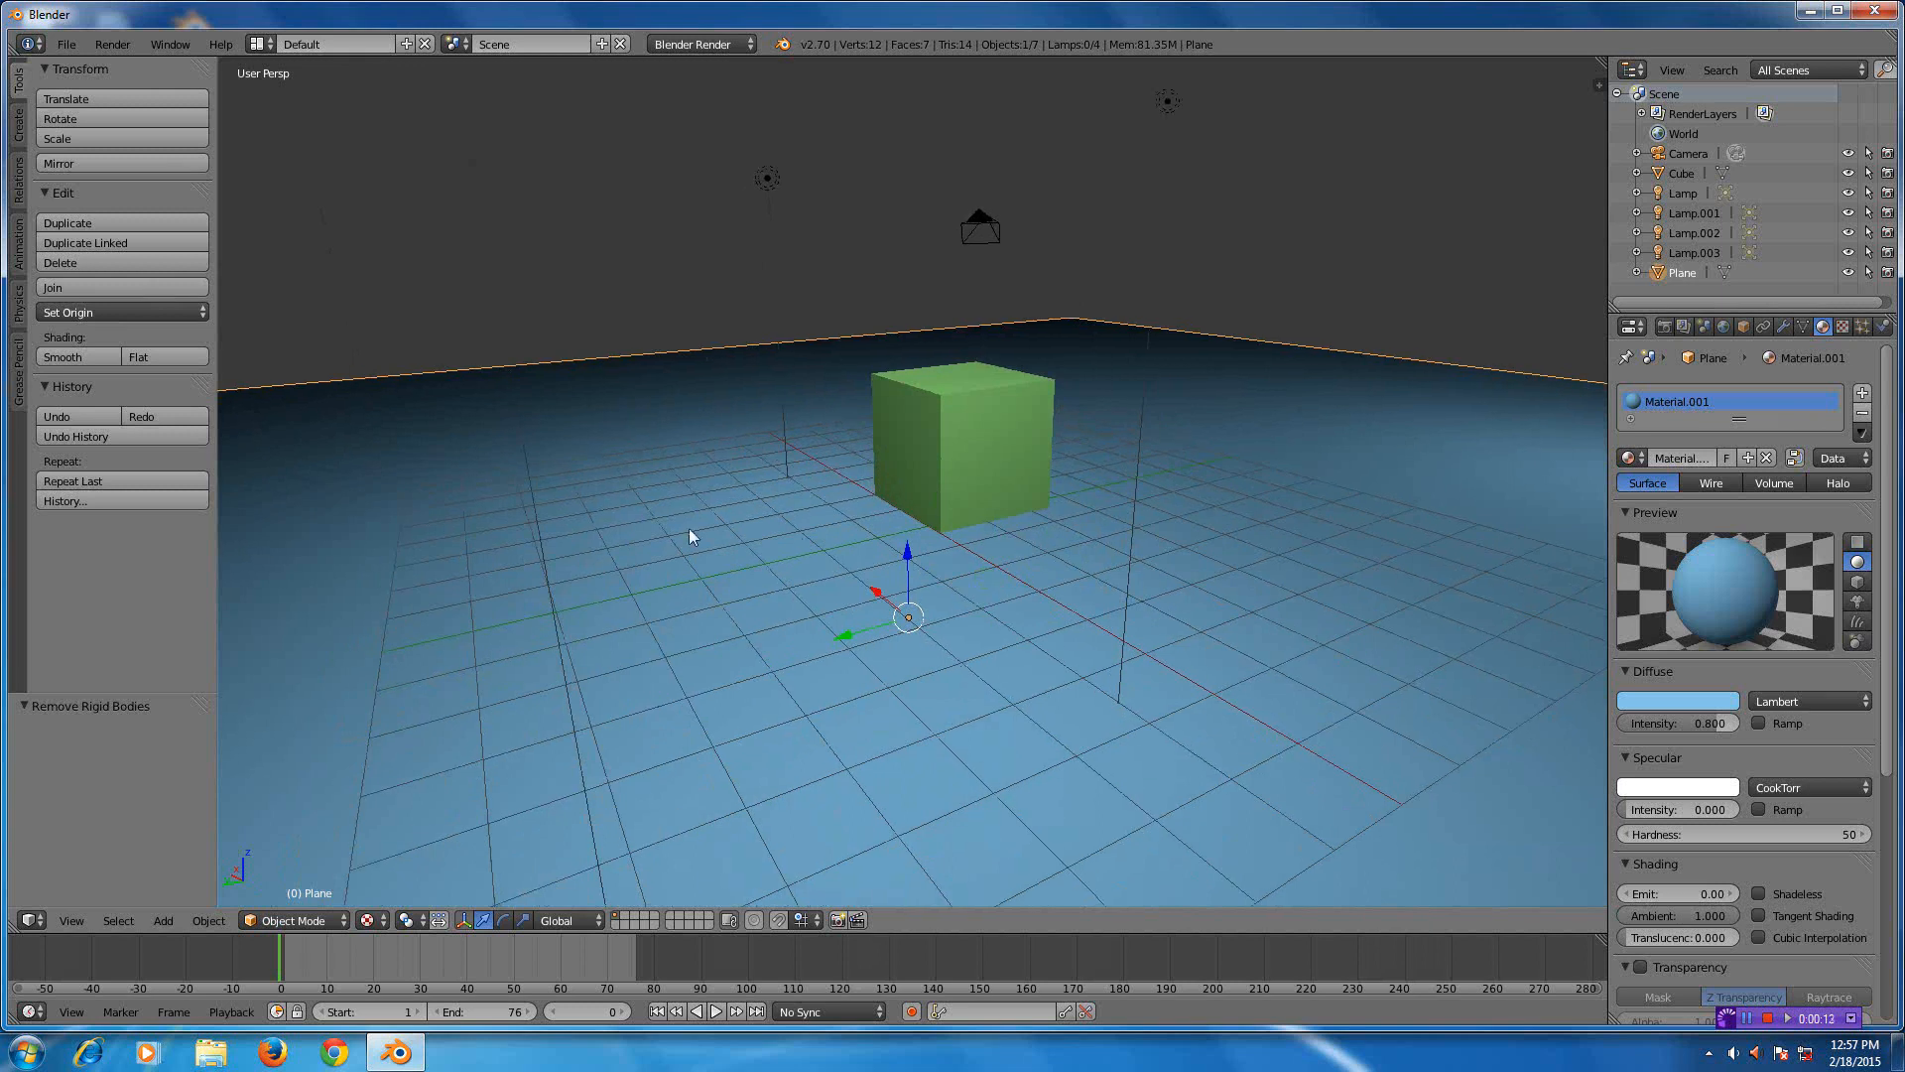
middle_drag(694, 510, 686, 507)
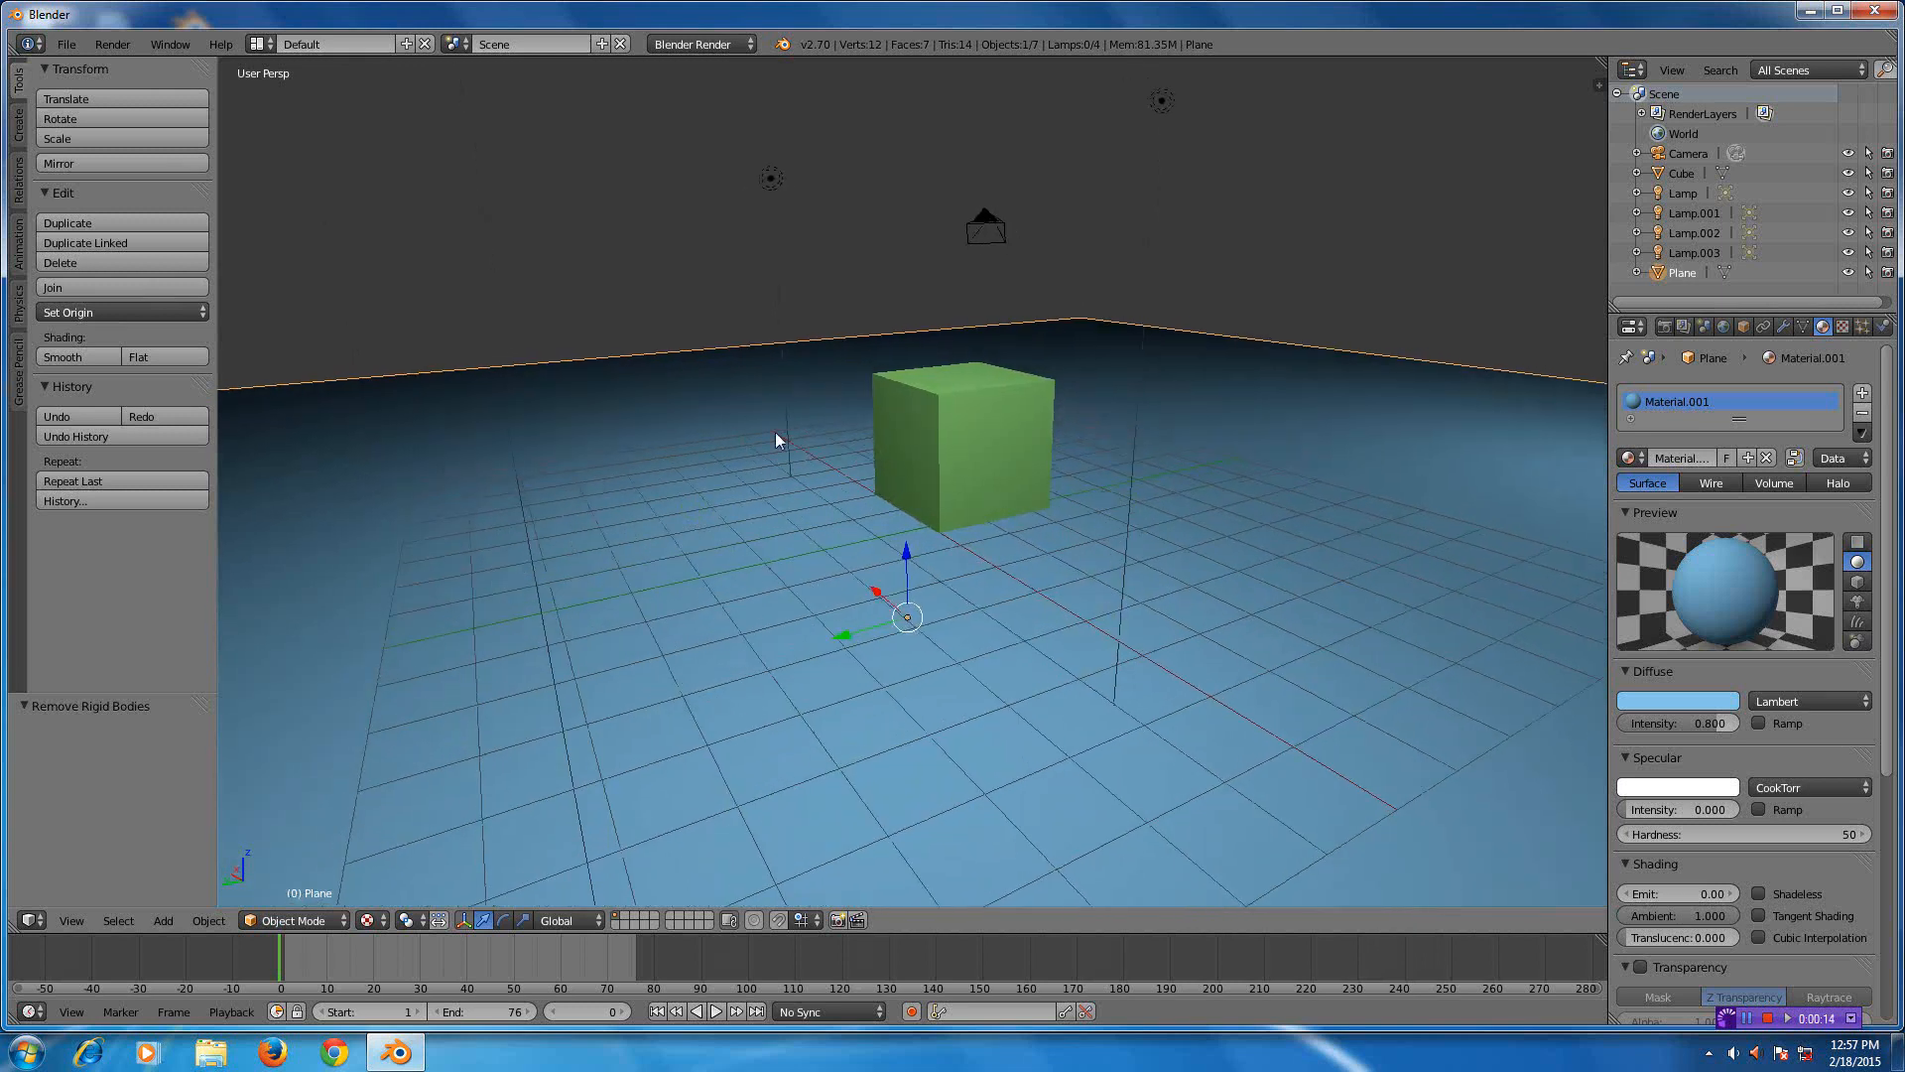
right_click(924, 443)
right_click(732, 484)
click(18, 321)
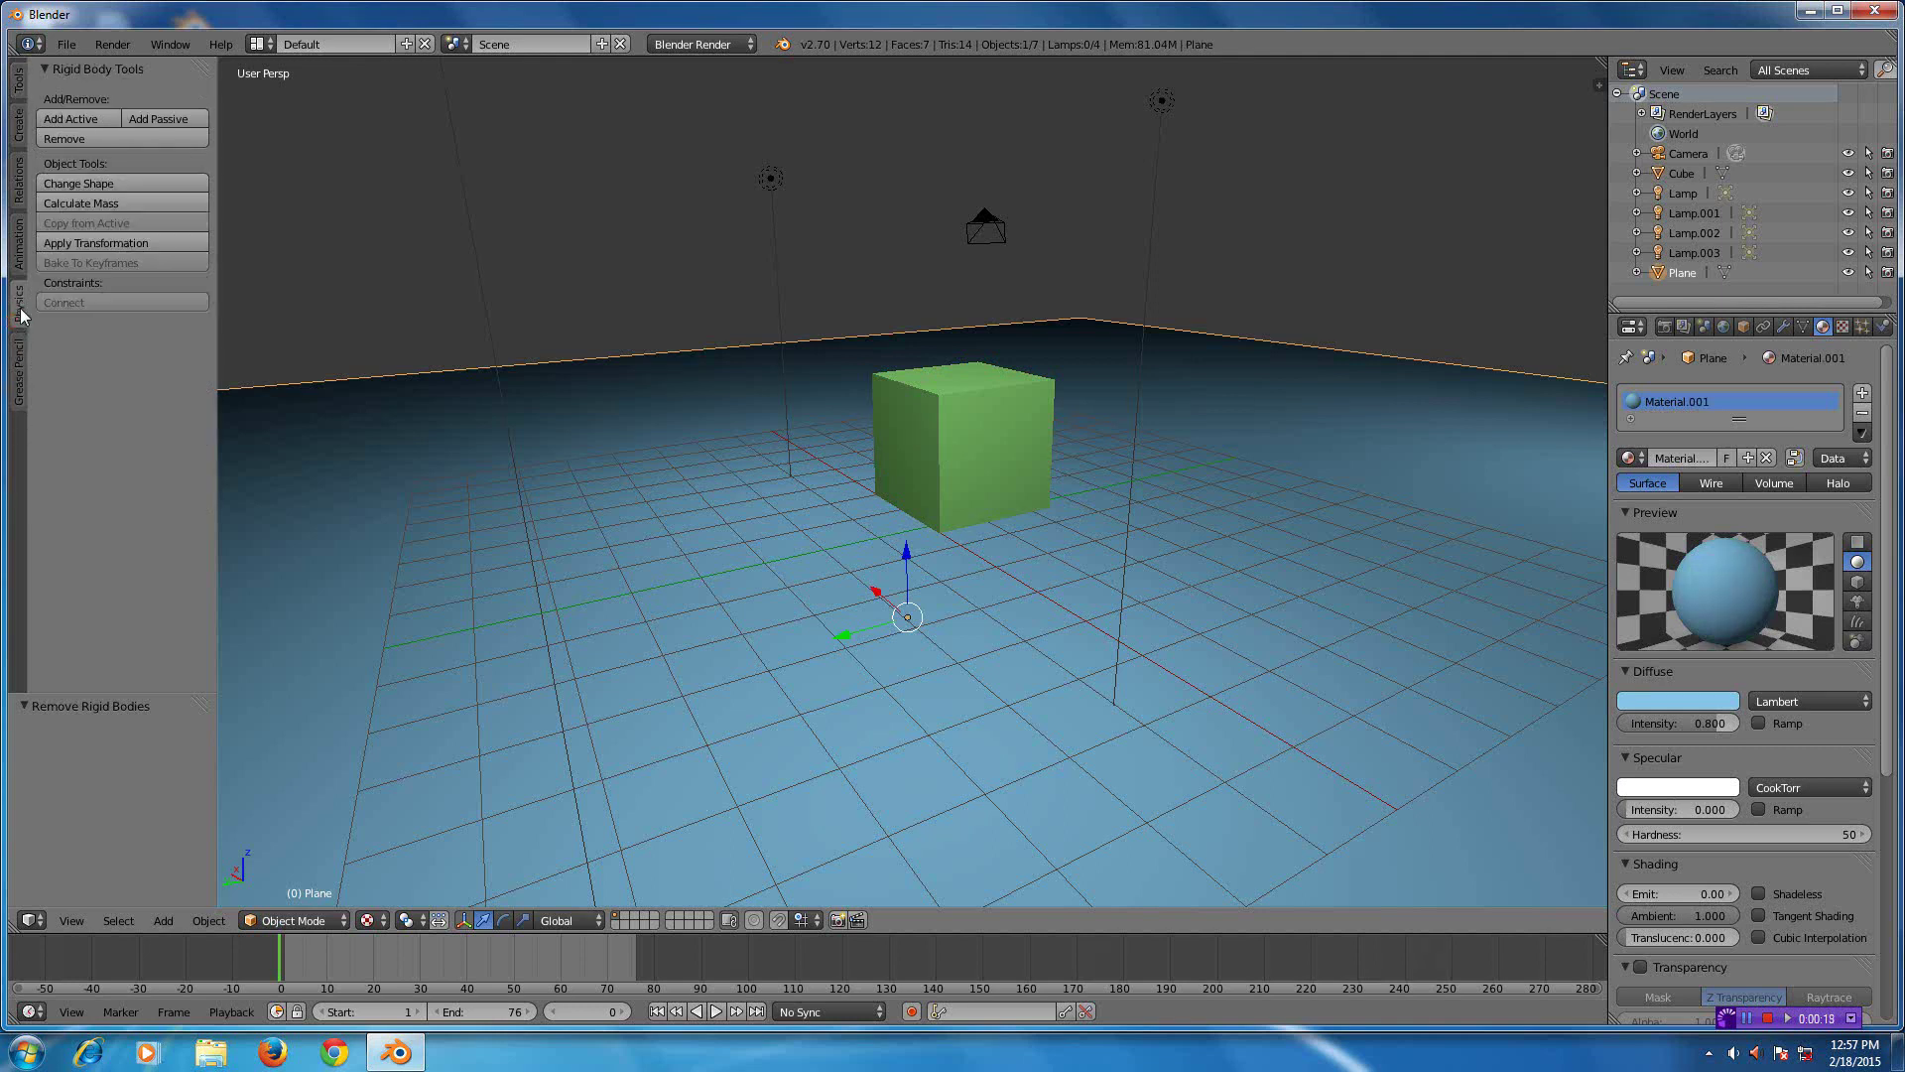
click(151, 120)
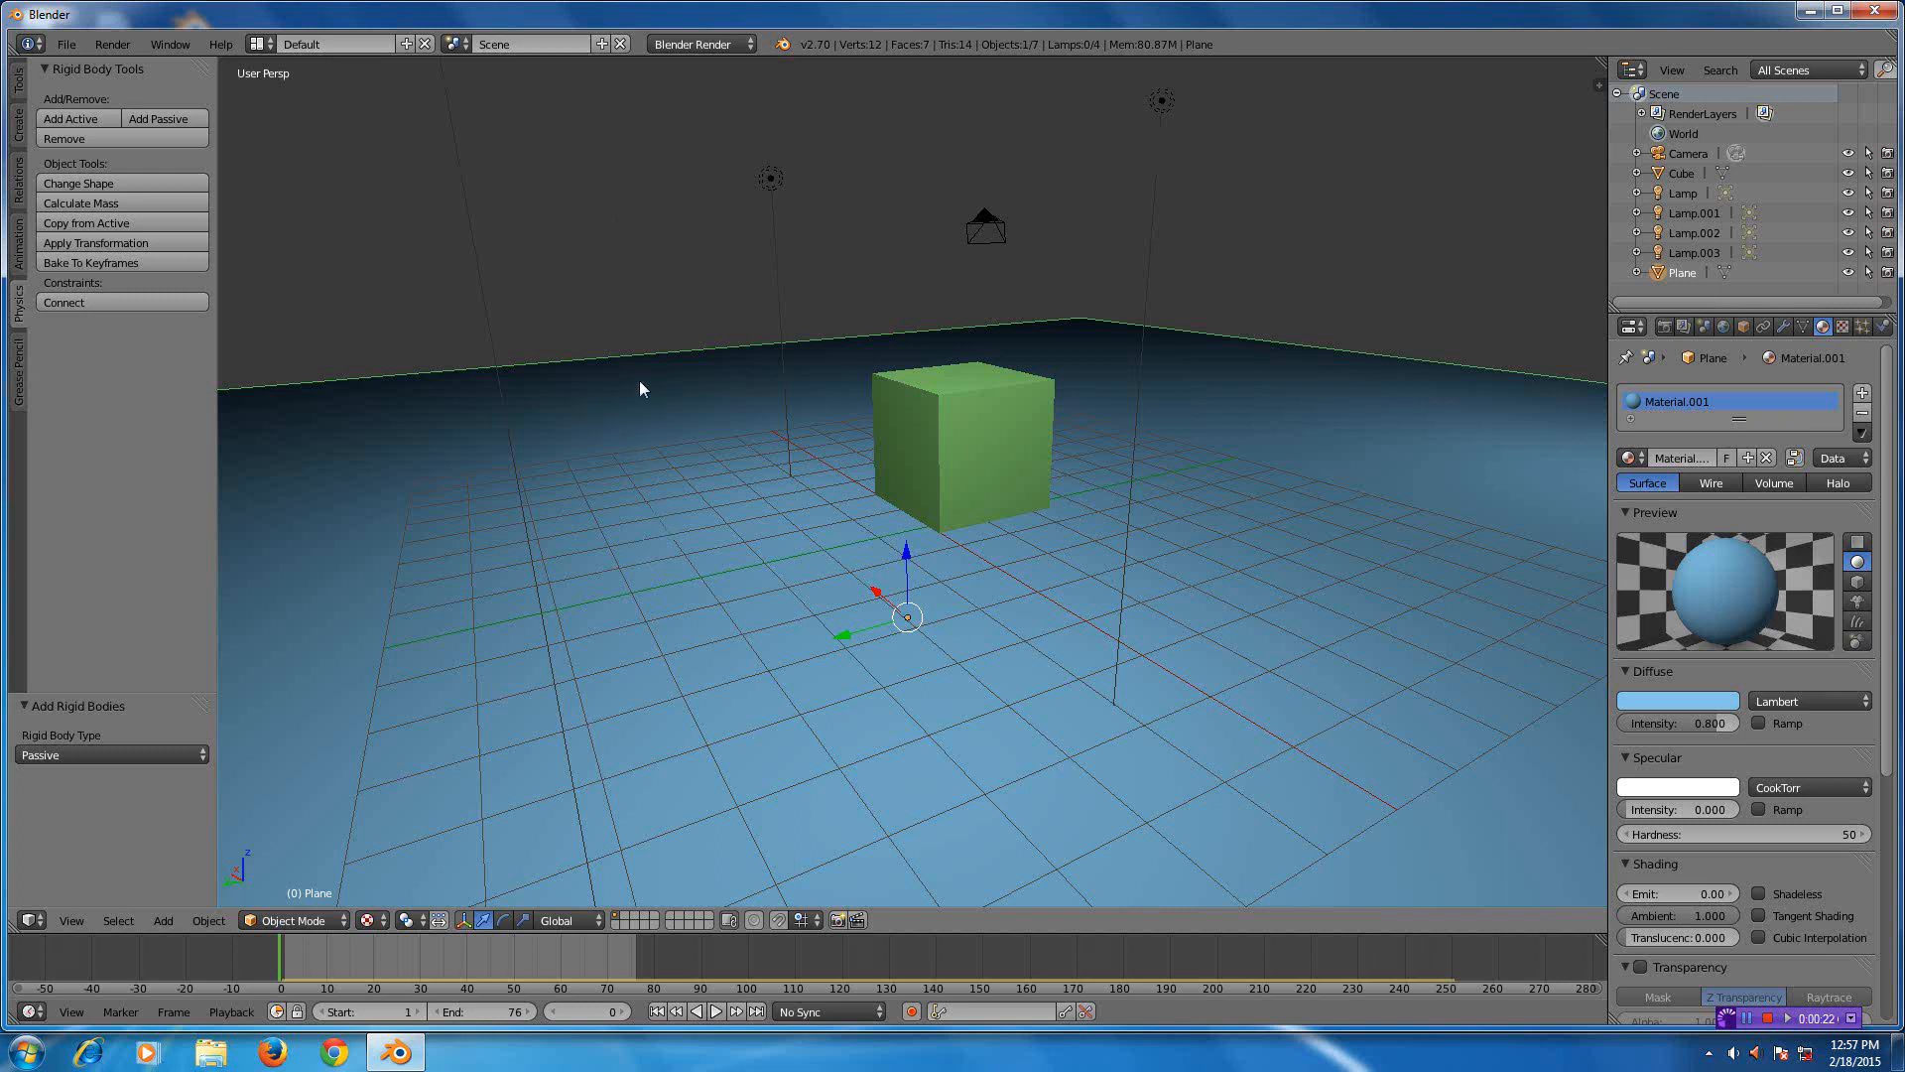
right_click(1016, 467)
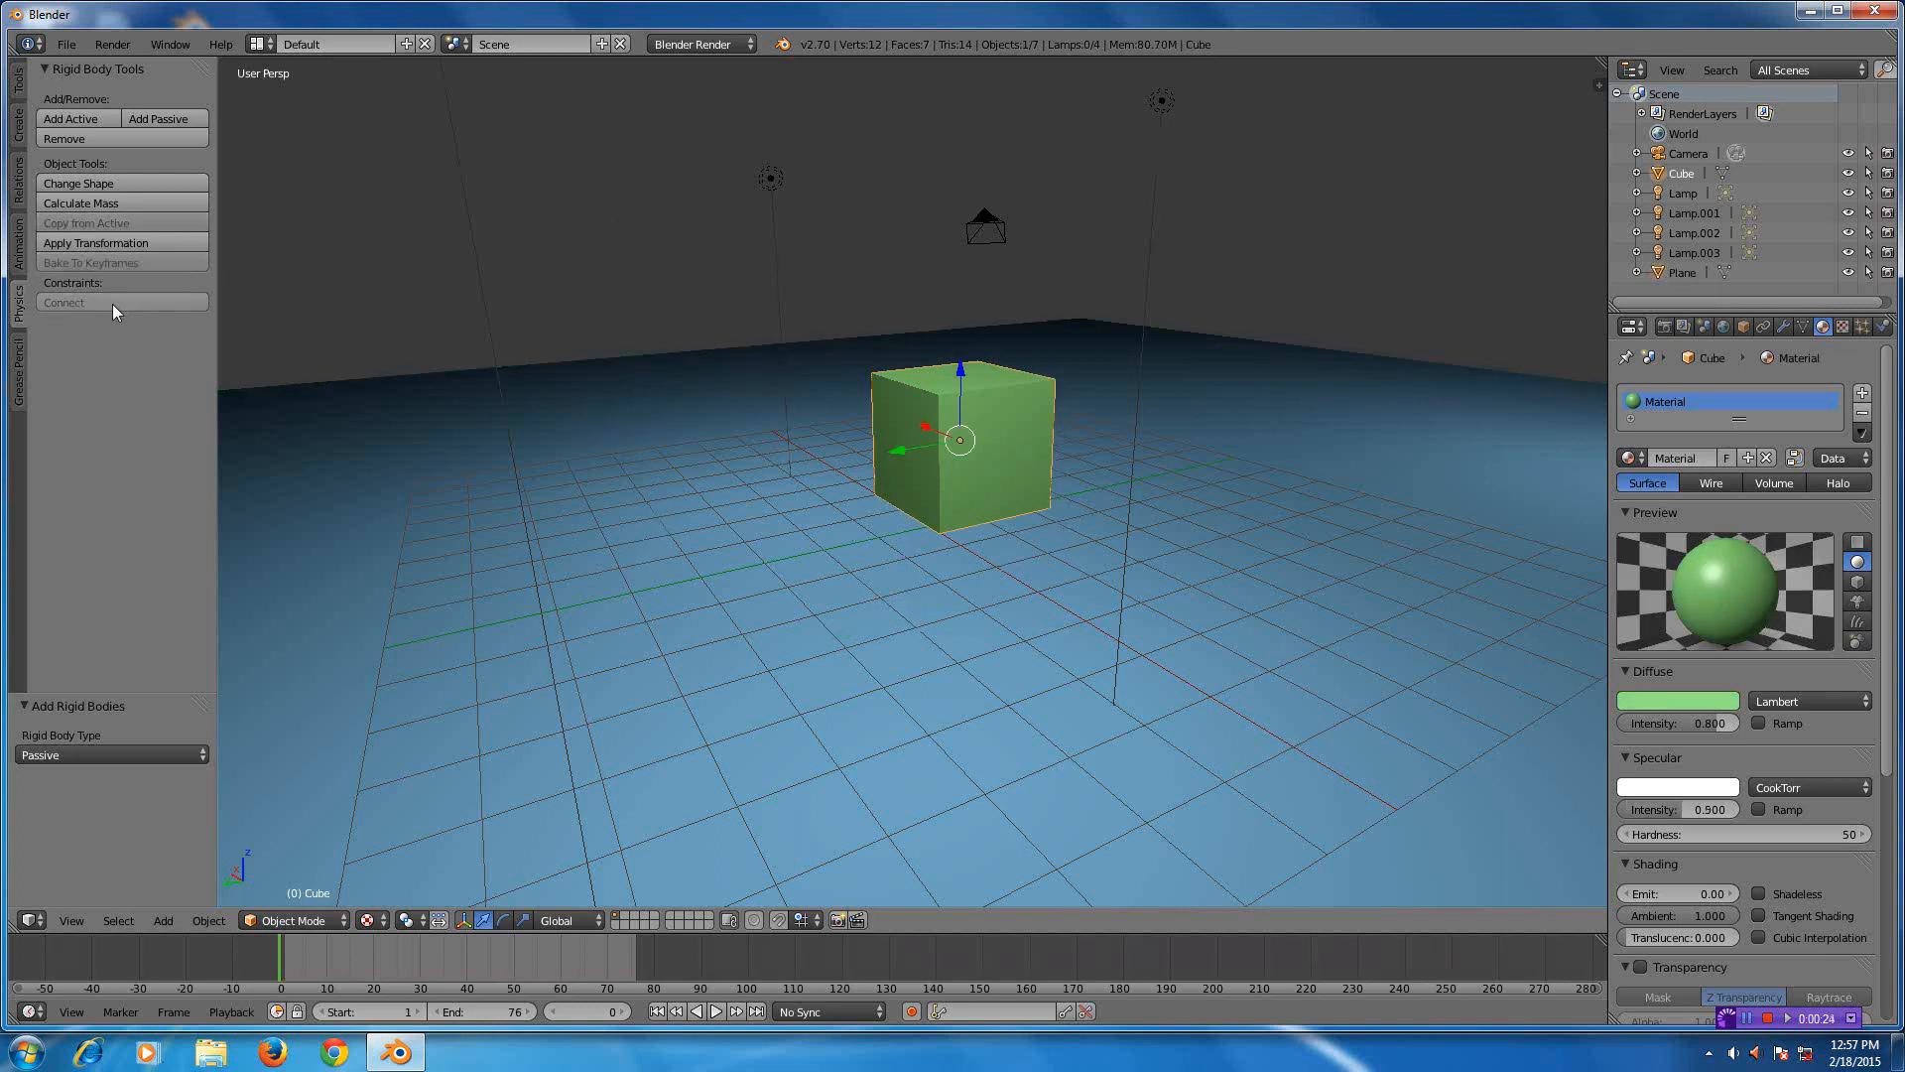
- Make the cube an active rigid body, raise it about 5.3 units, and test-play its fall
click(69, 120)
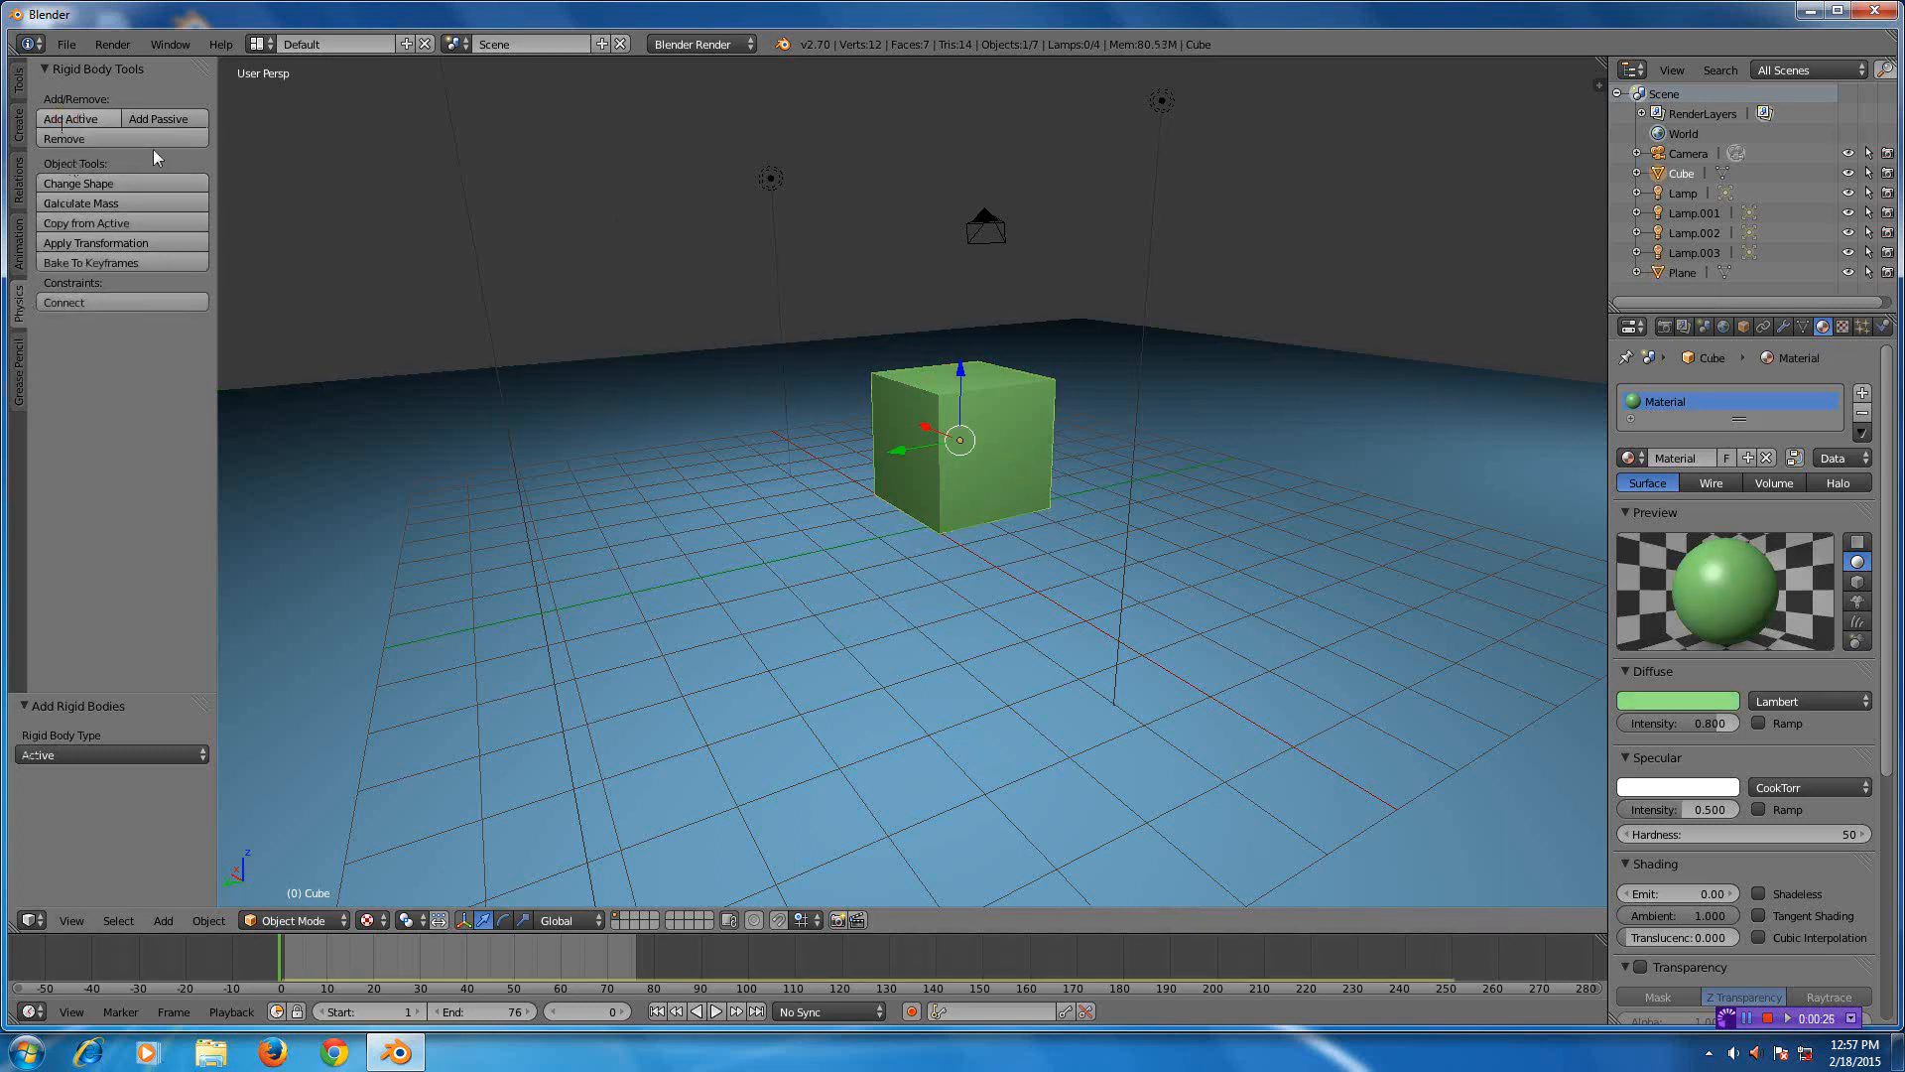
scroll(894, 465, down, 5)
drag(932, 396, 934, 225)
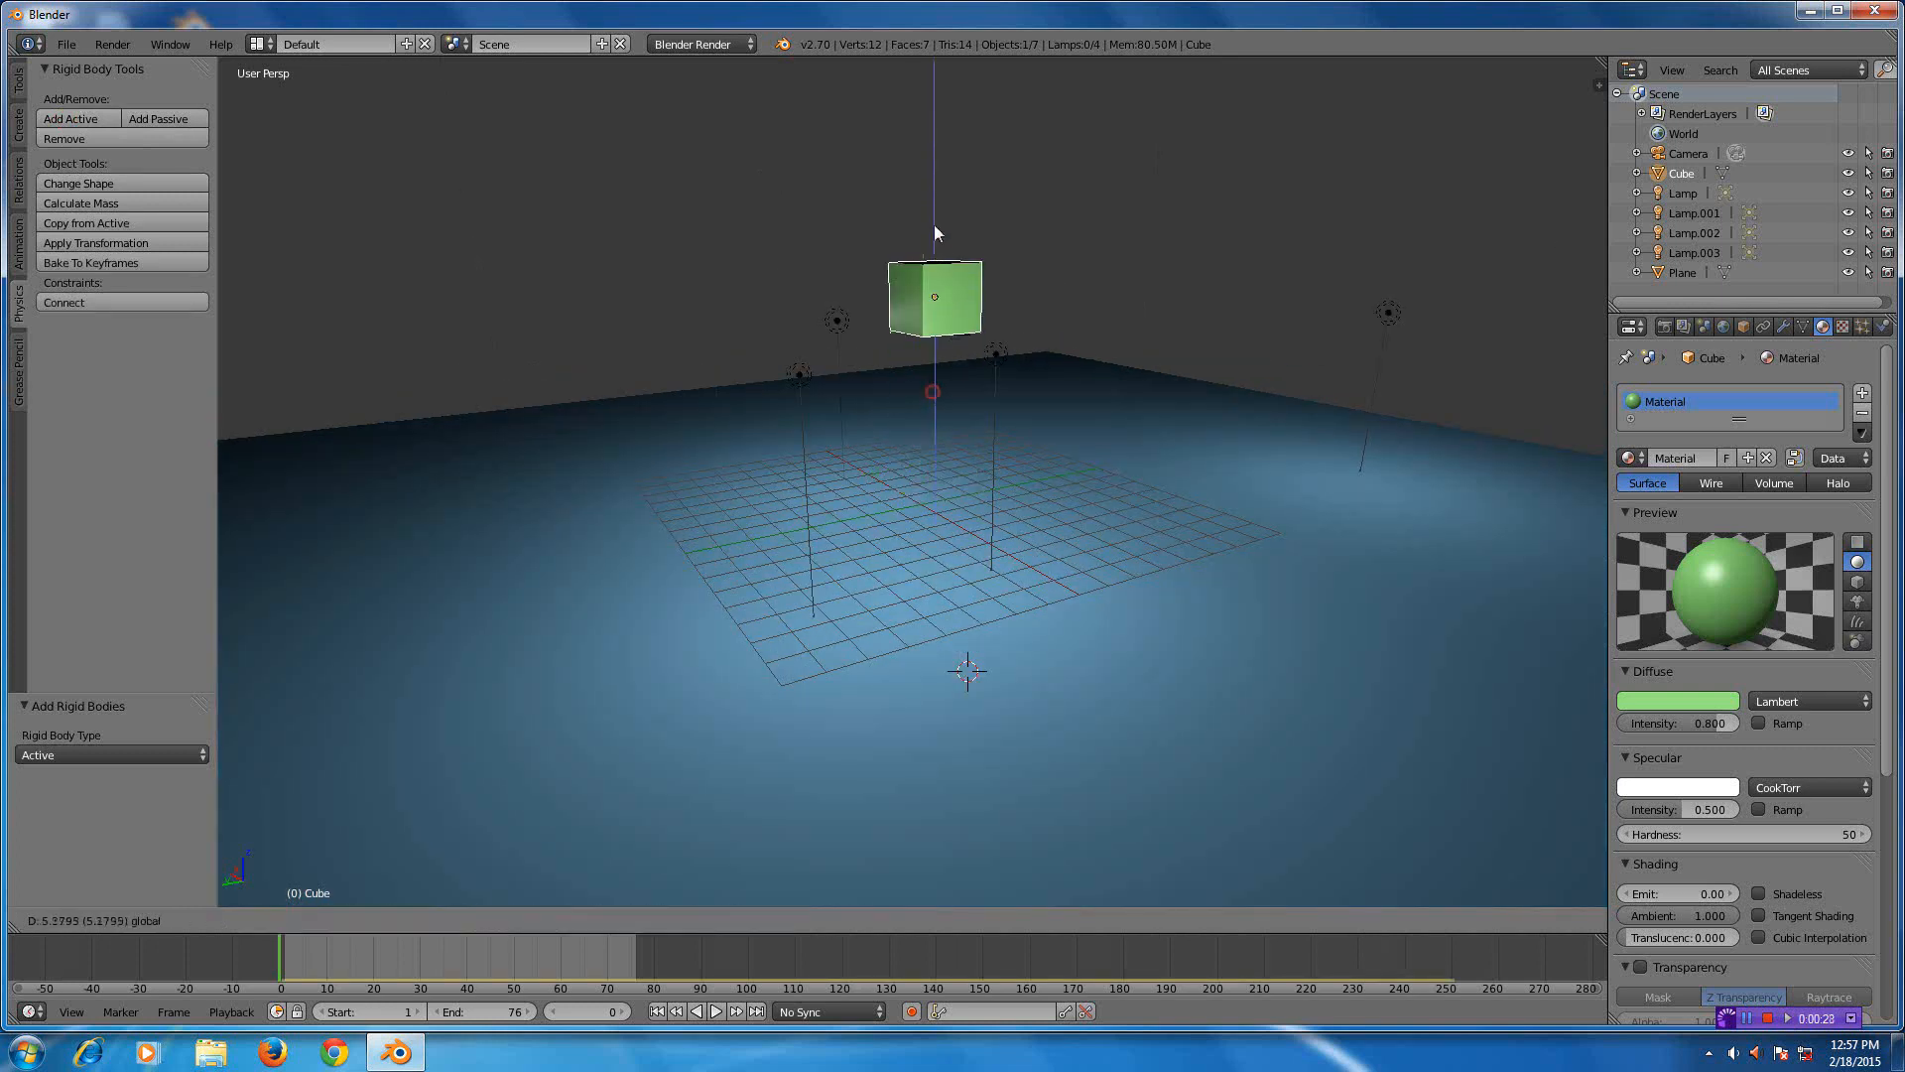
scroll(1004, 419, up, 3)
scroll(1020, 488, down, 3)
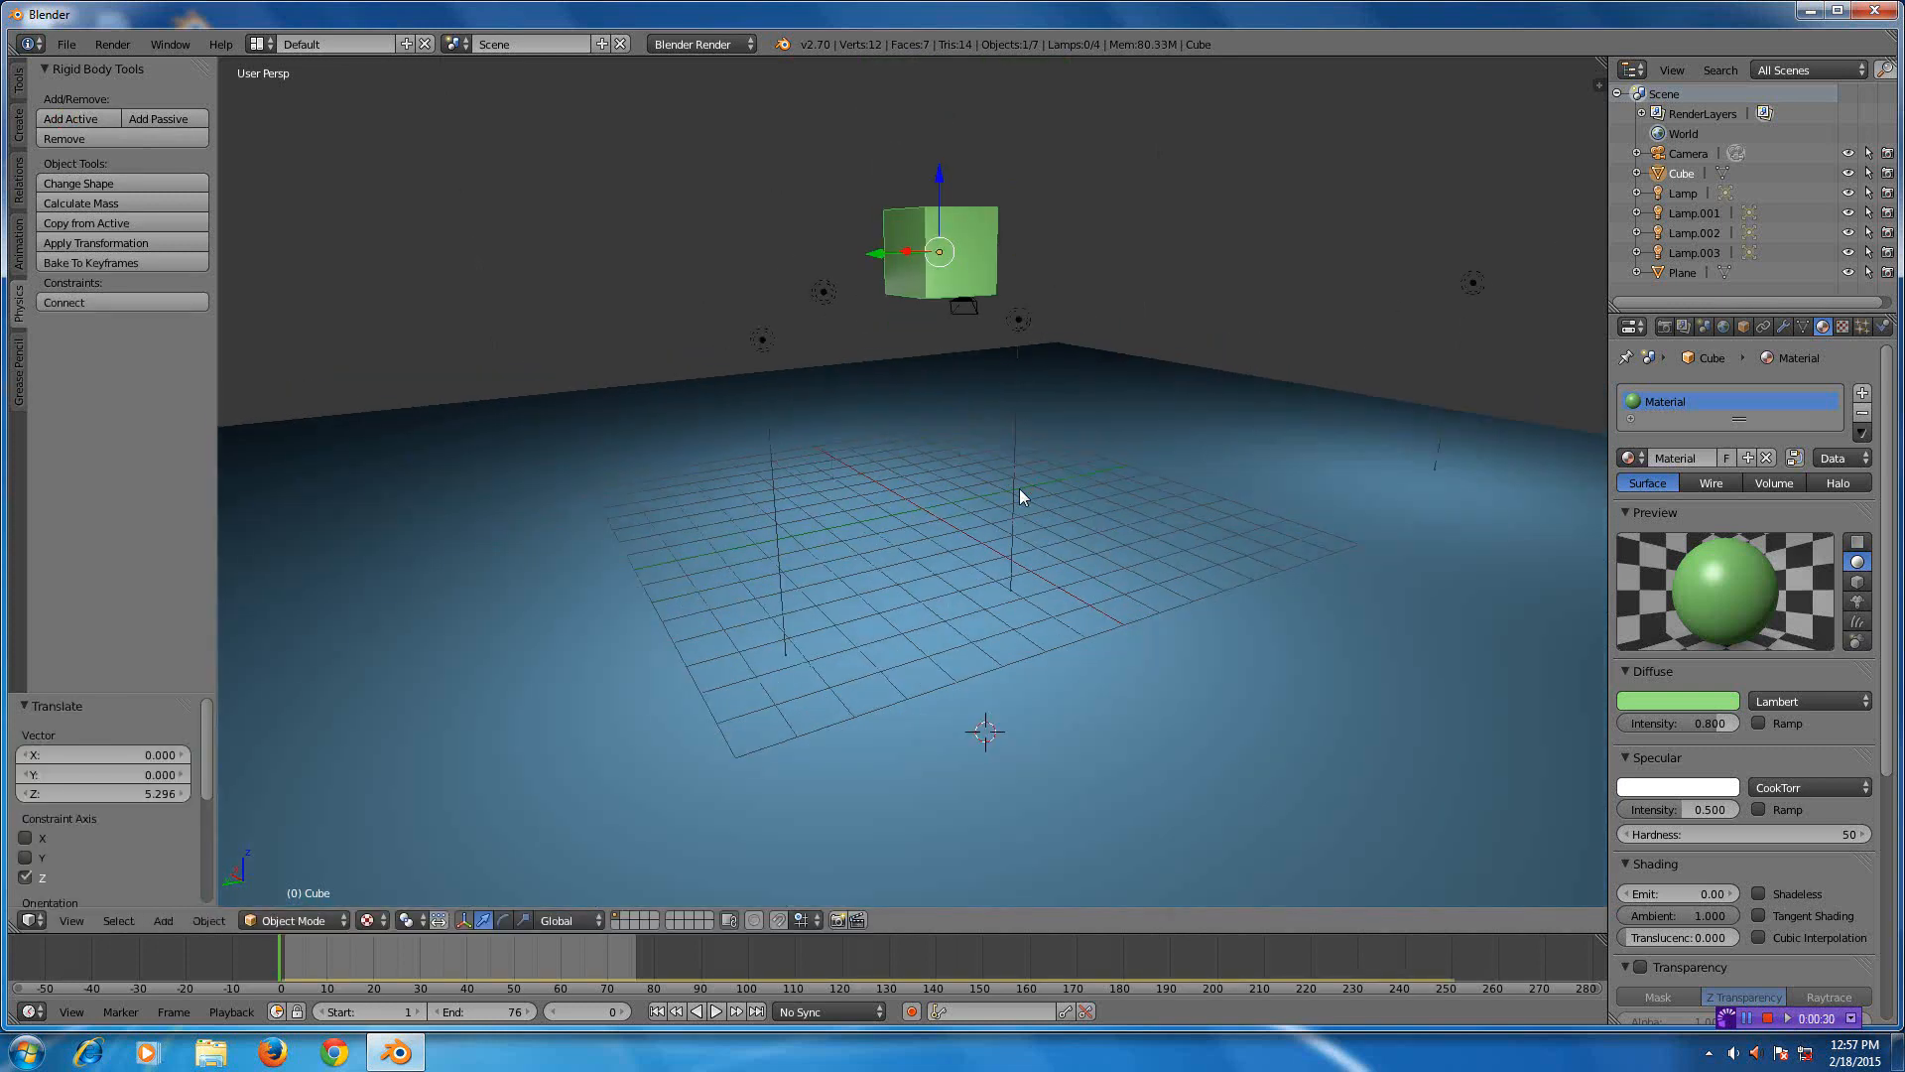
key(alt+a)
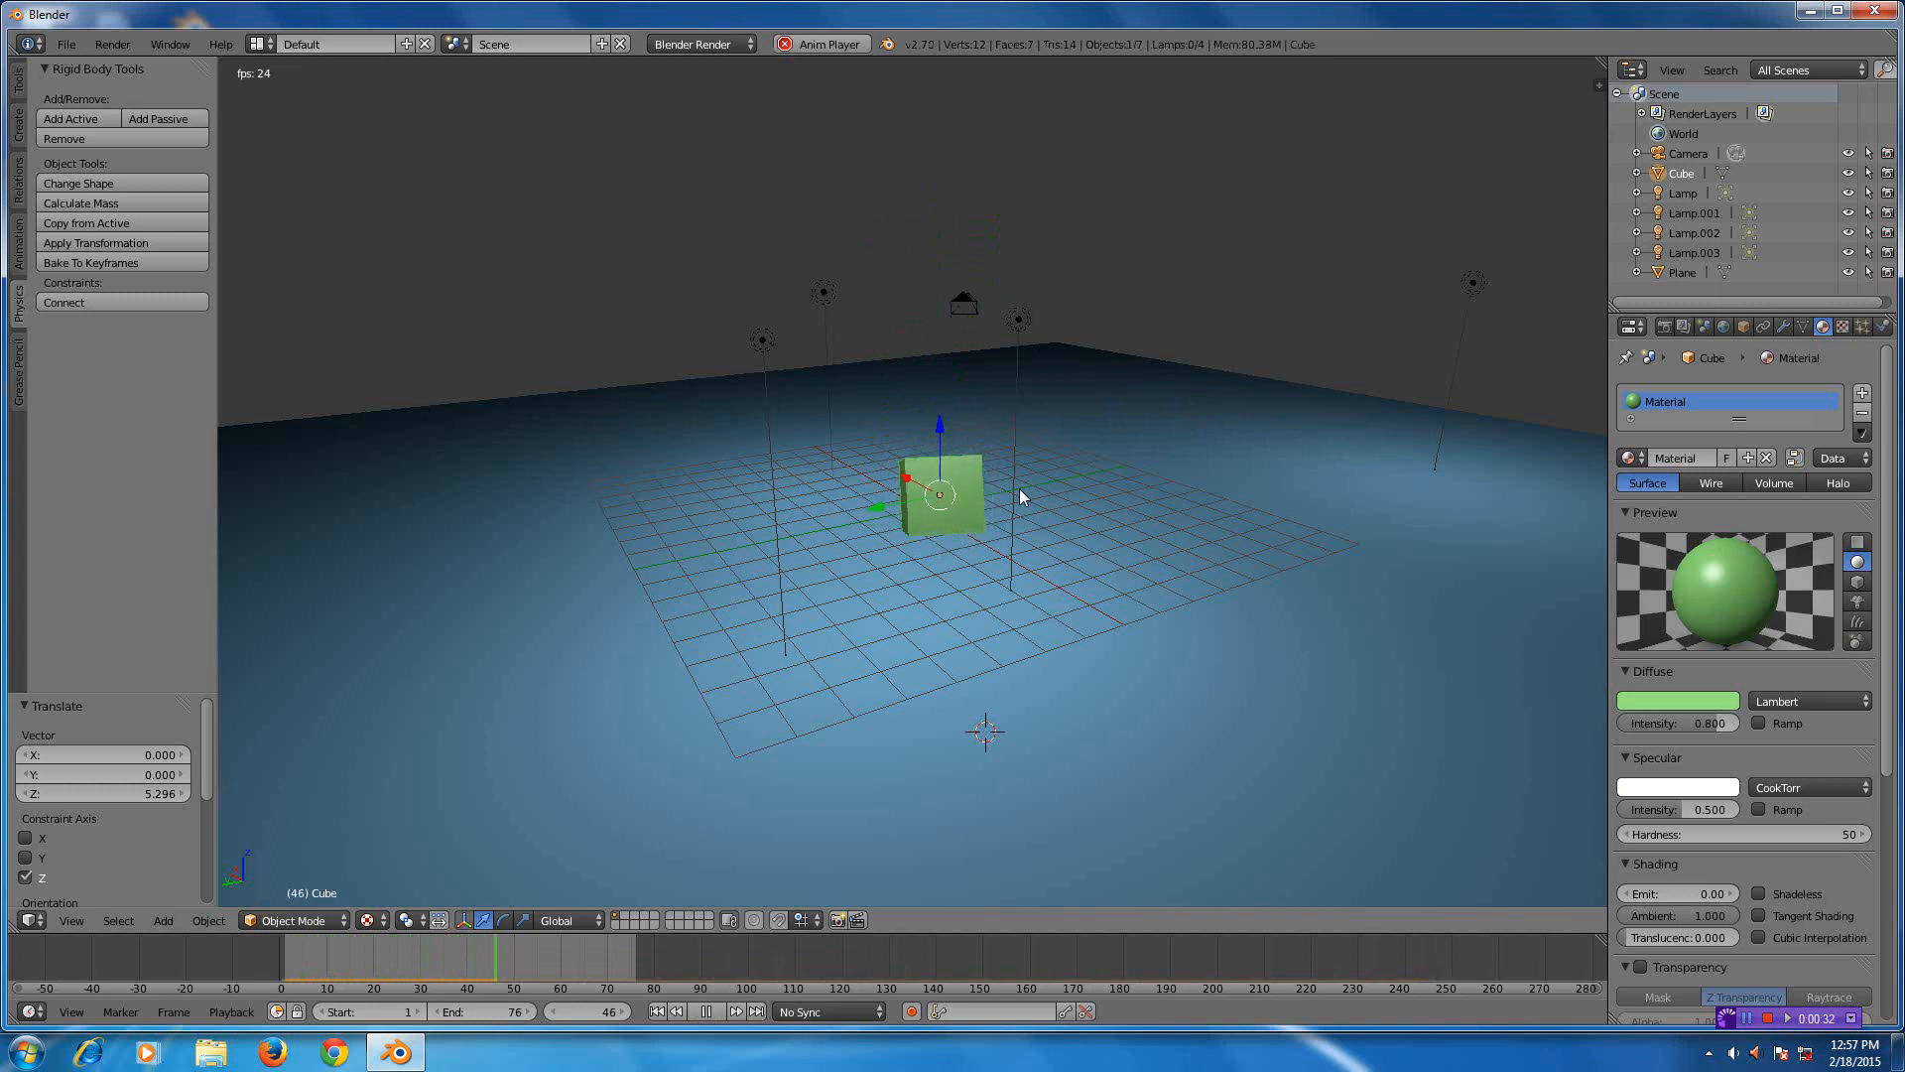
key(Escape)
right_click(972, 609)
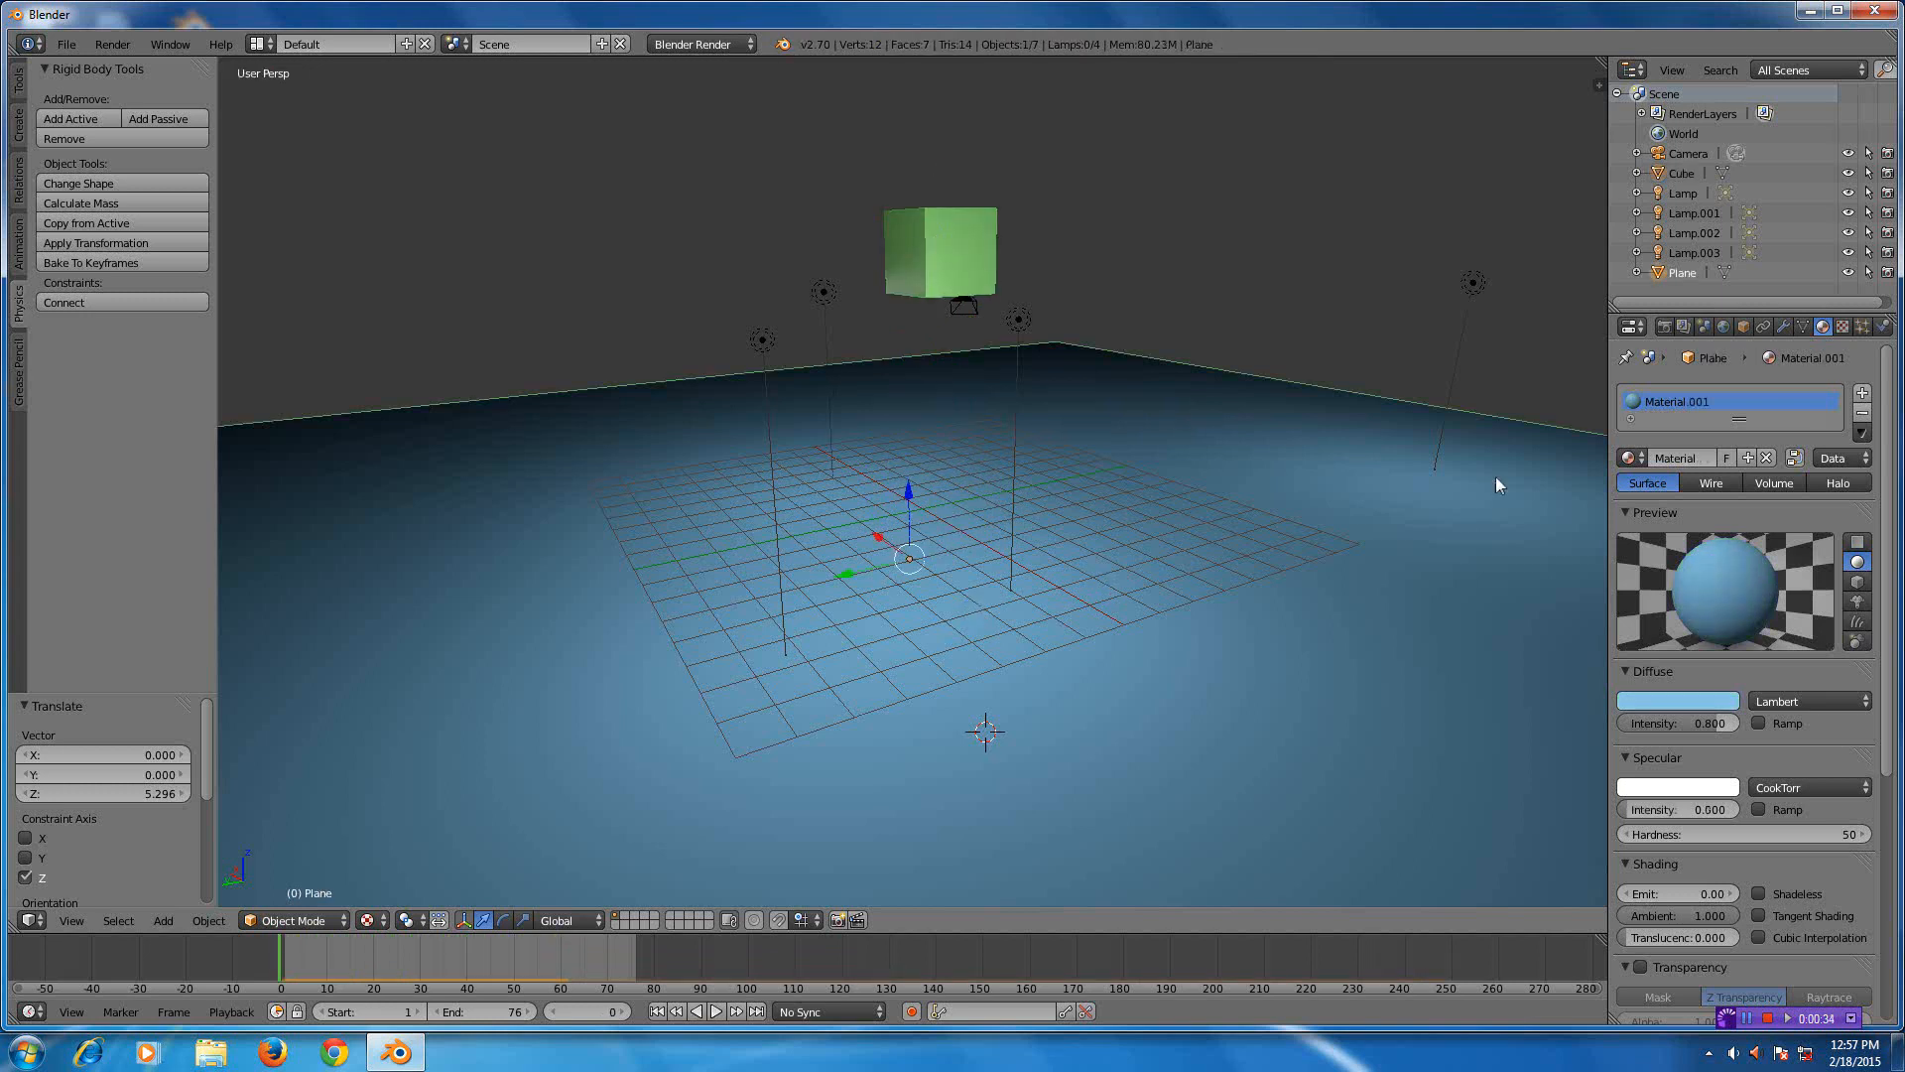
- Raise the plane's rigid-body bounciness to 0.236 and test-play the cube bouncing on it
click(1883, 326)
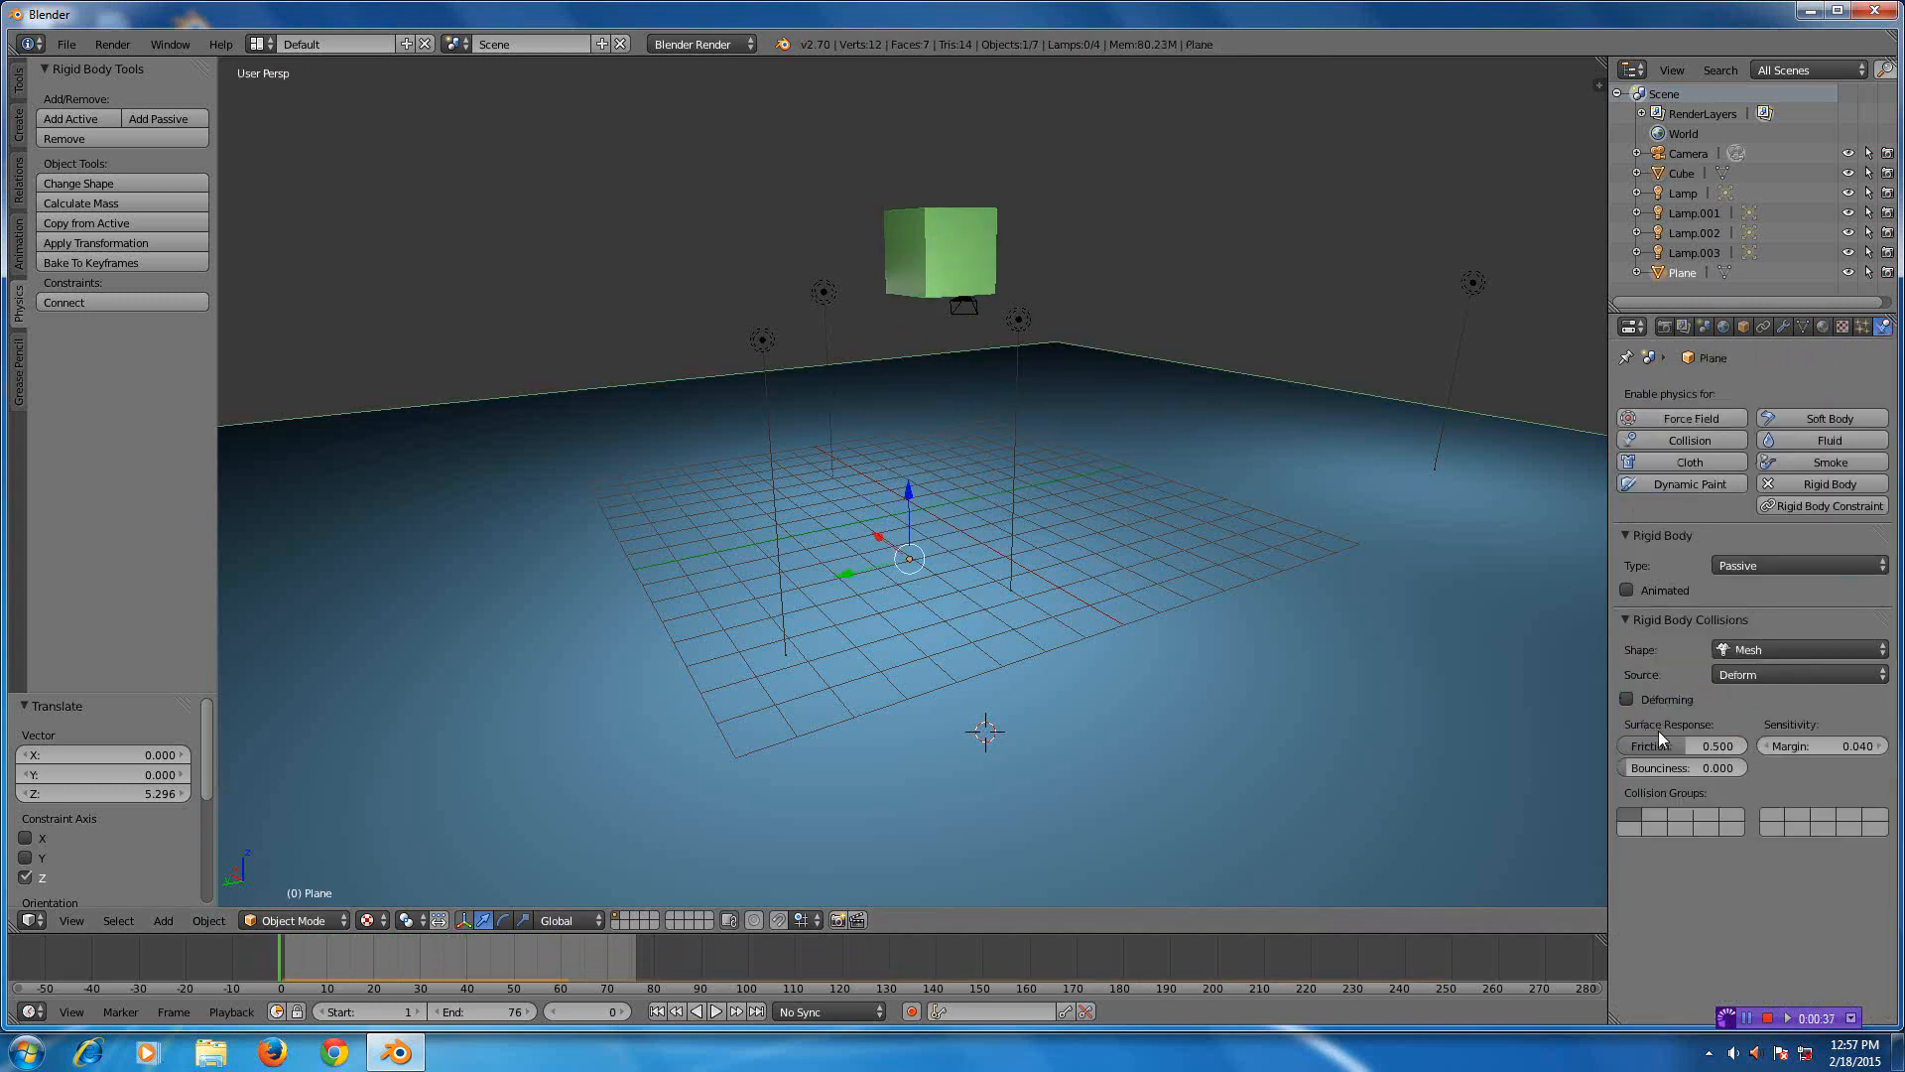
drag(1626, 769, 1712, 769)
key(alt+a)
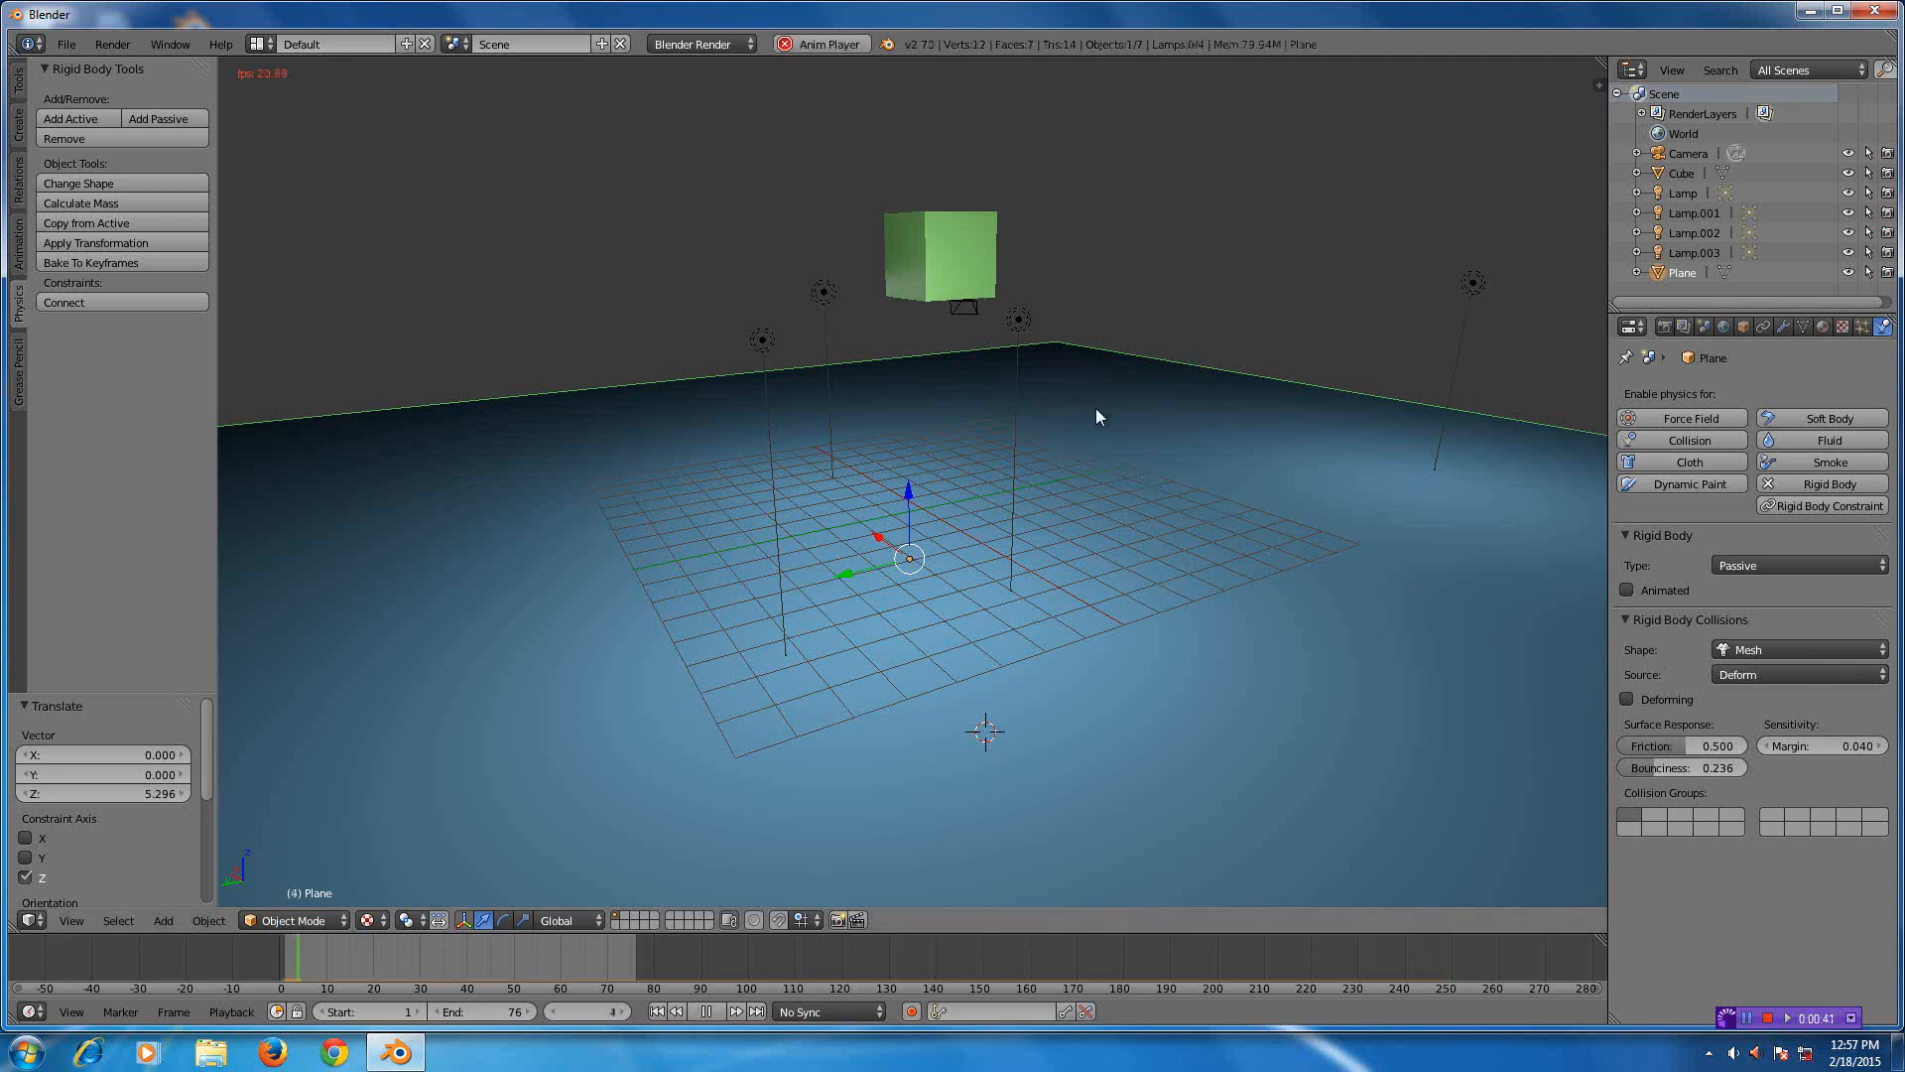
key(Escape)
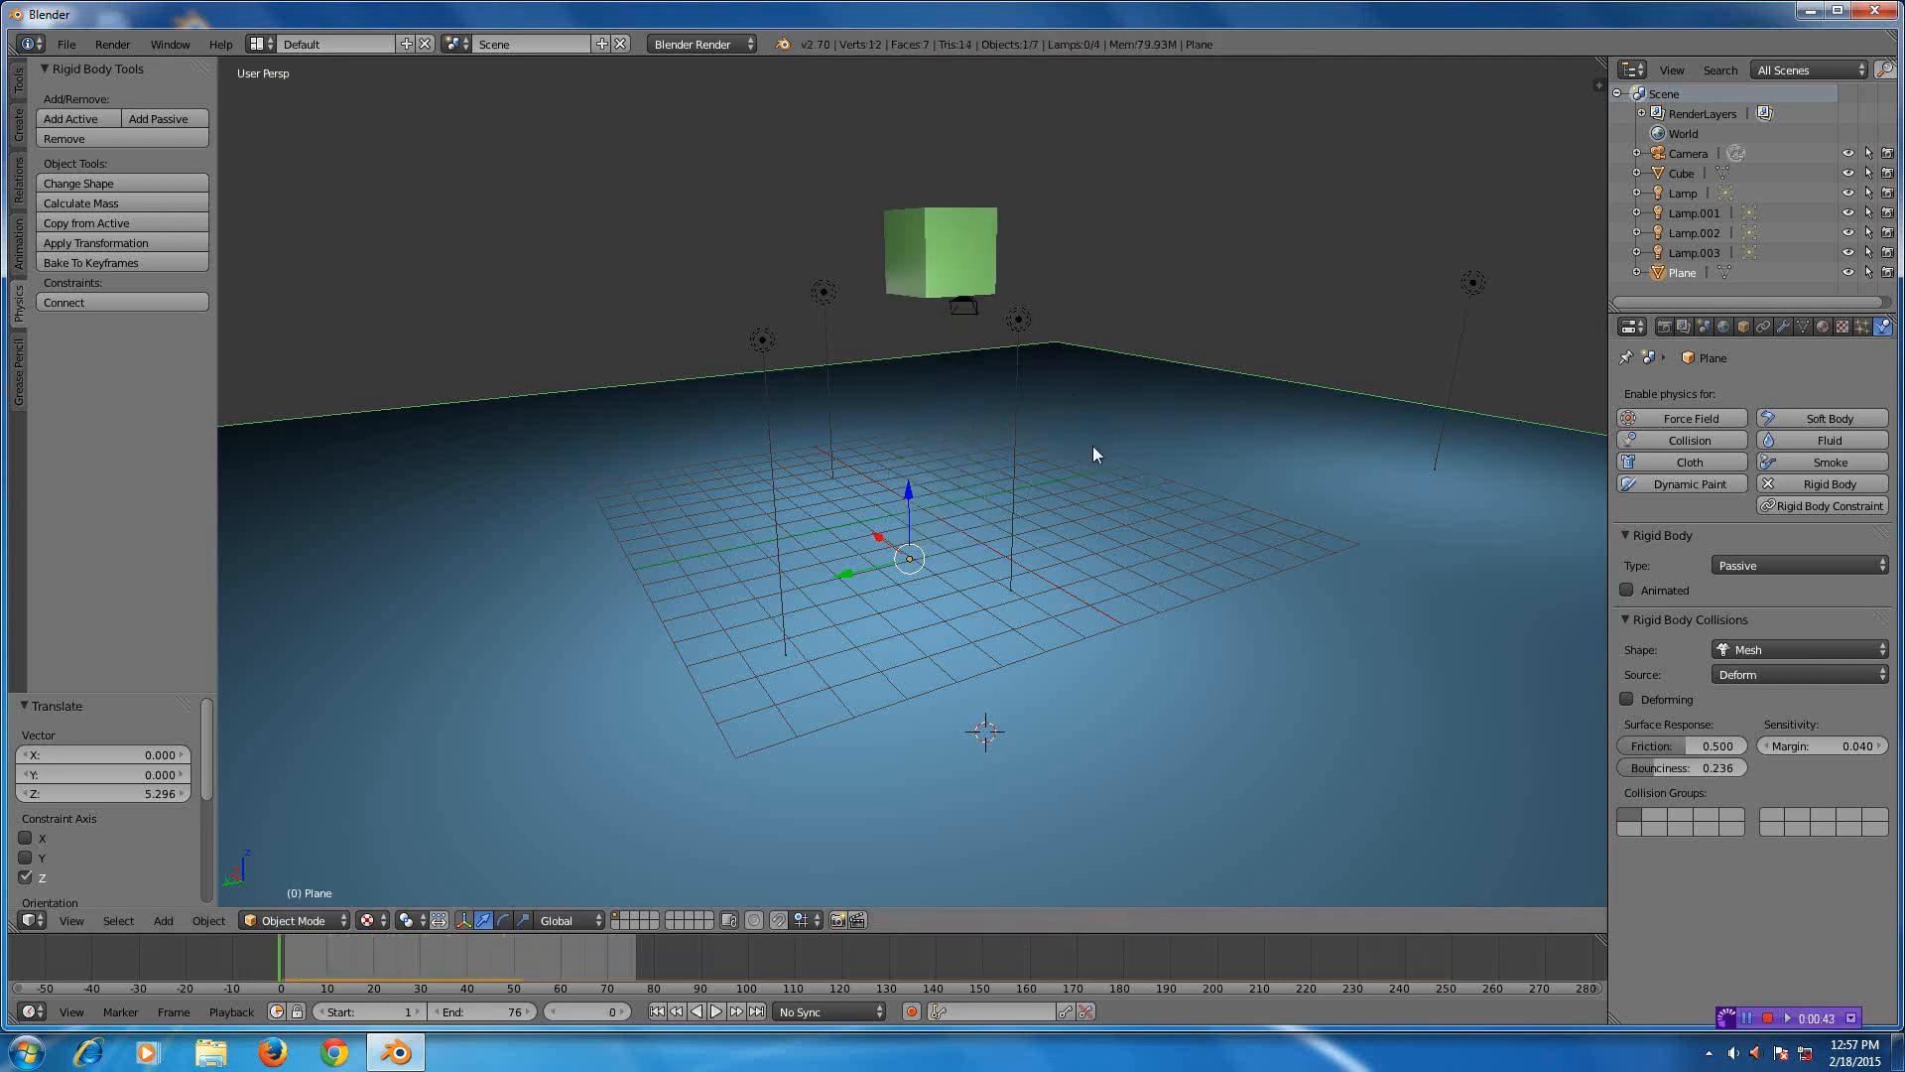
middle_drag(1092, 445, 988, 446)
- Lower the cube close to the plane and confirm its collision shape stays Convex Hull
right_click(952, 305)
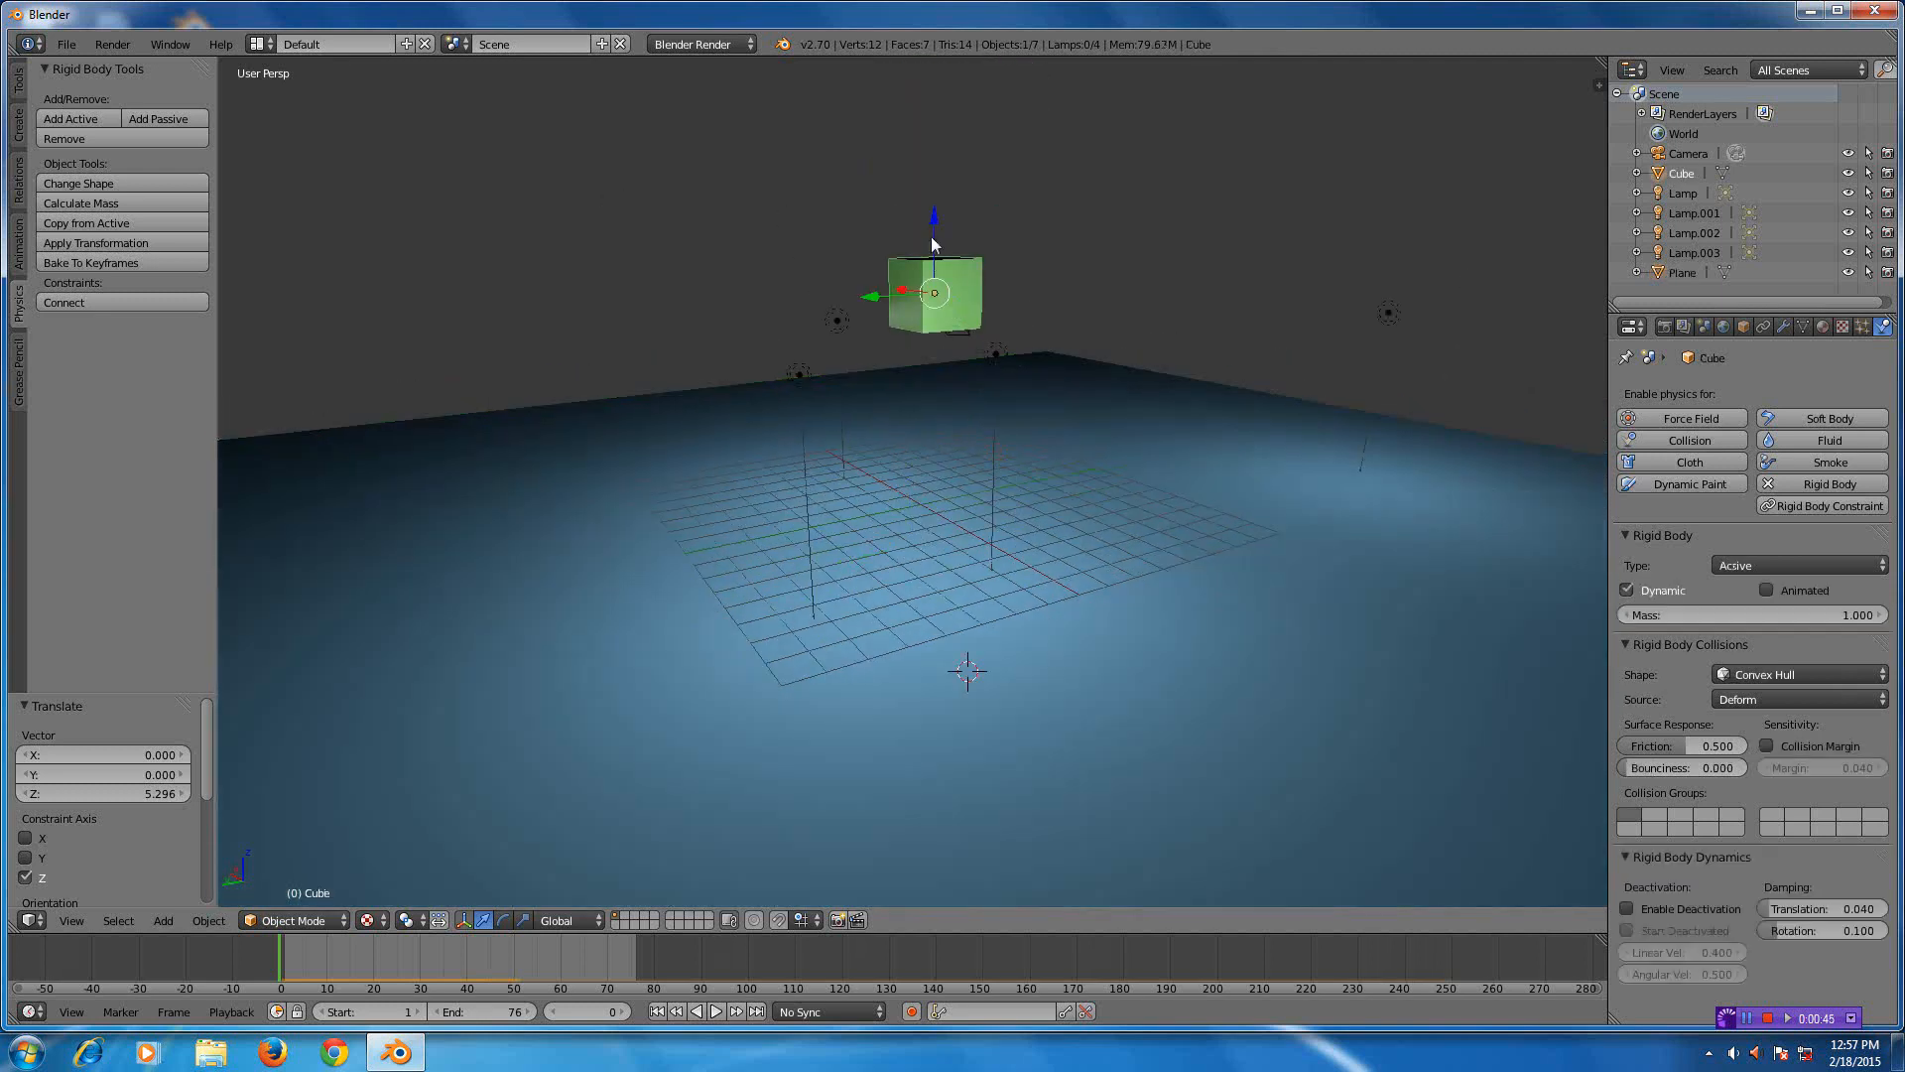
drag(932, 221, 910, 345)
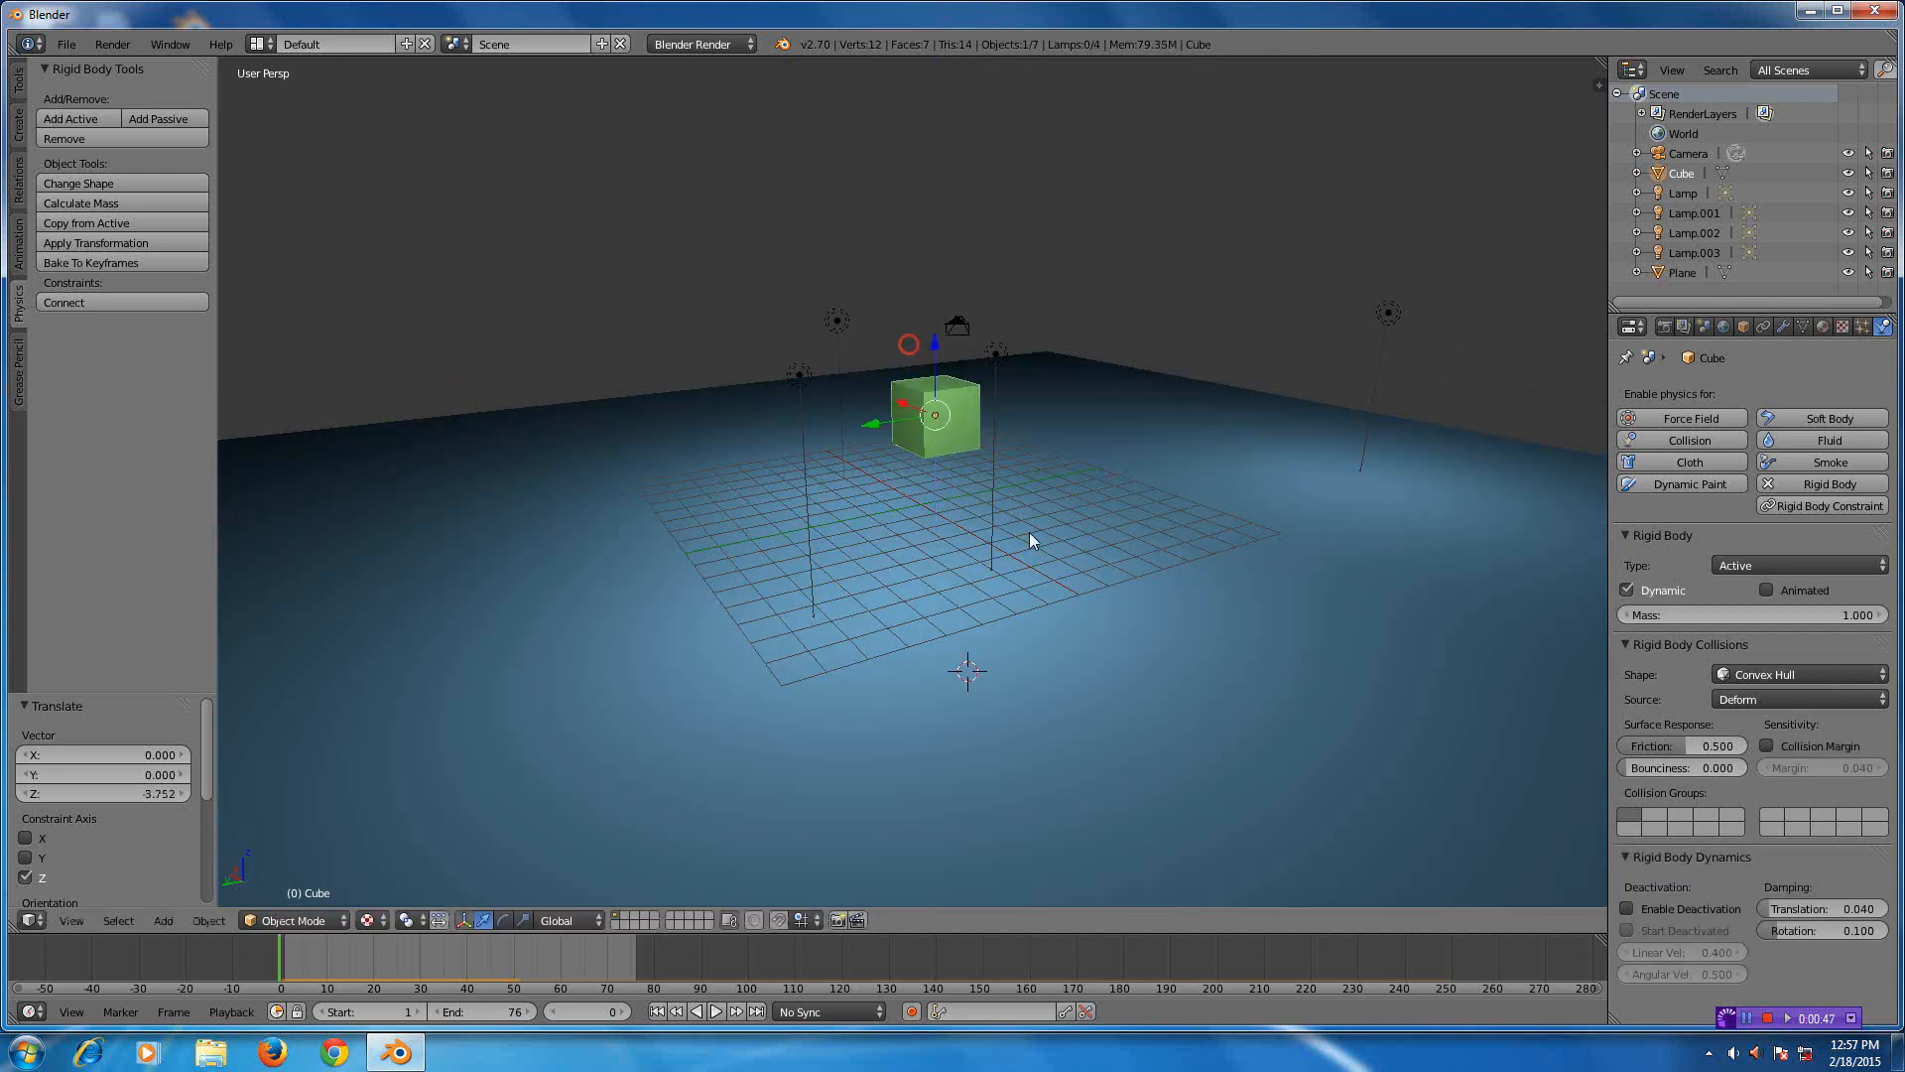
scroll(1028, 530, up, 3)
mouse_move(1034, 537)
middle_down()
mouse_move(1037, 630)
mouse_move(1023, 612)
middle_up()
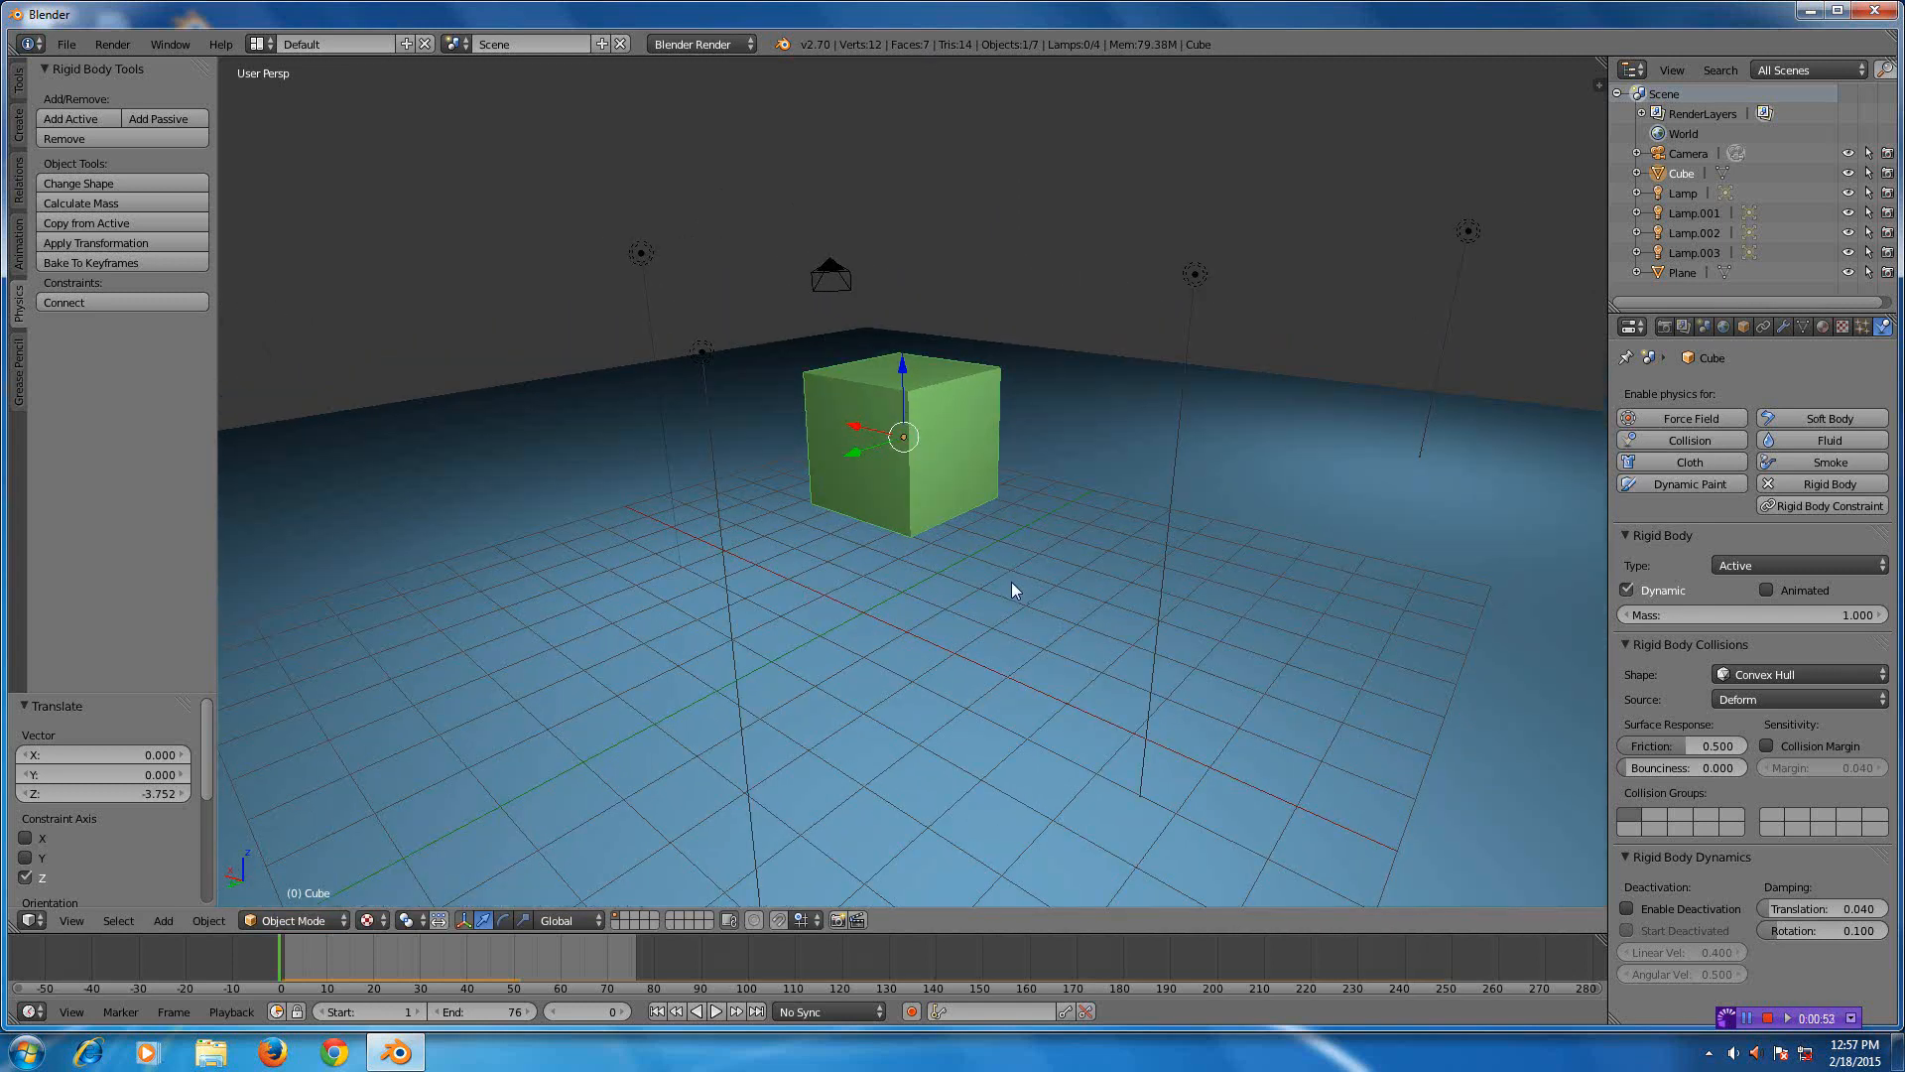
middle_drag(1005, 570, 1039, 551)
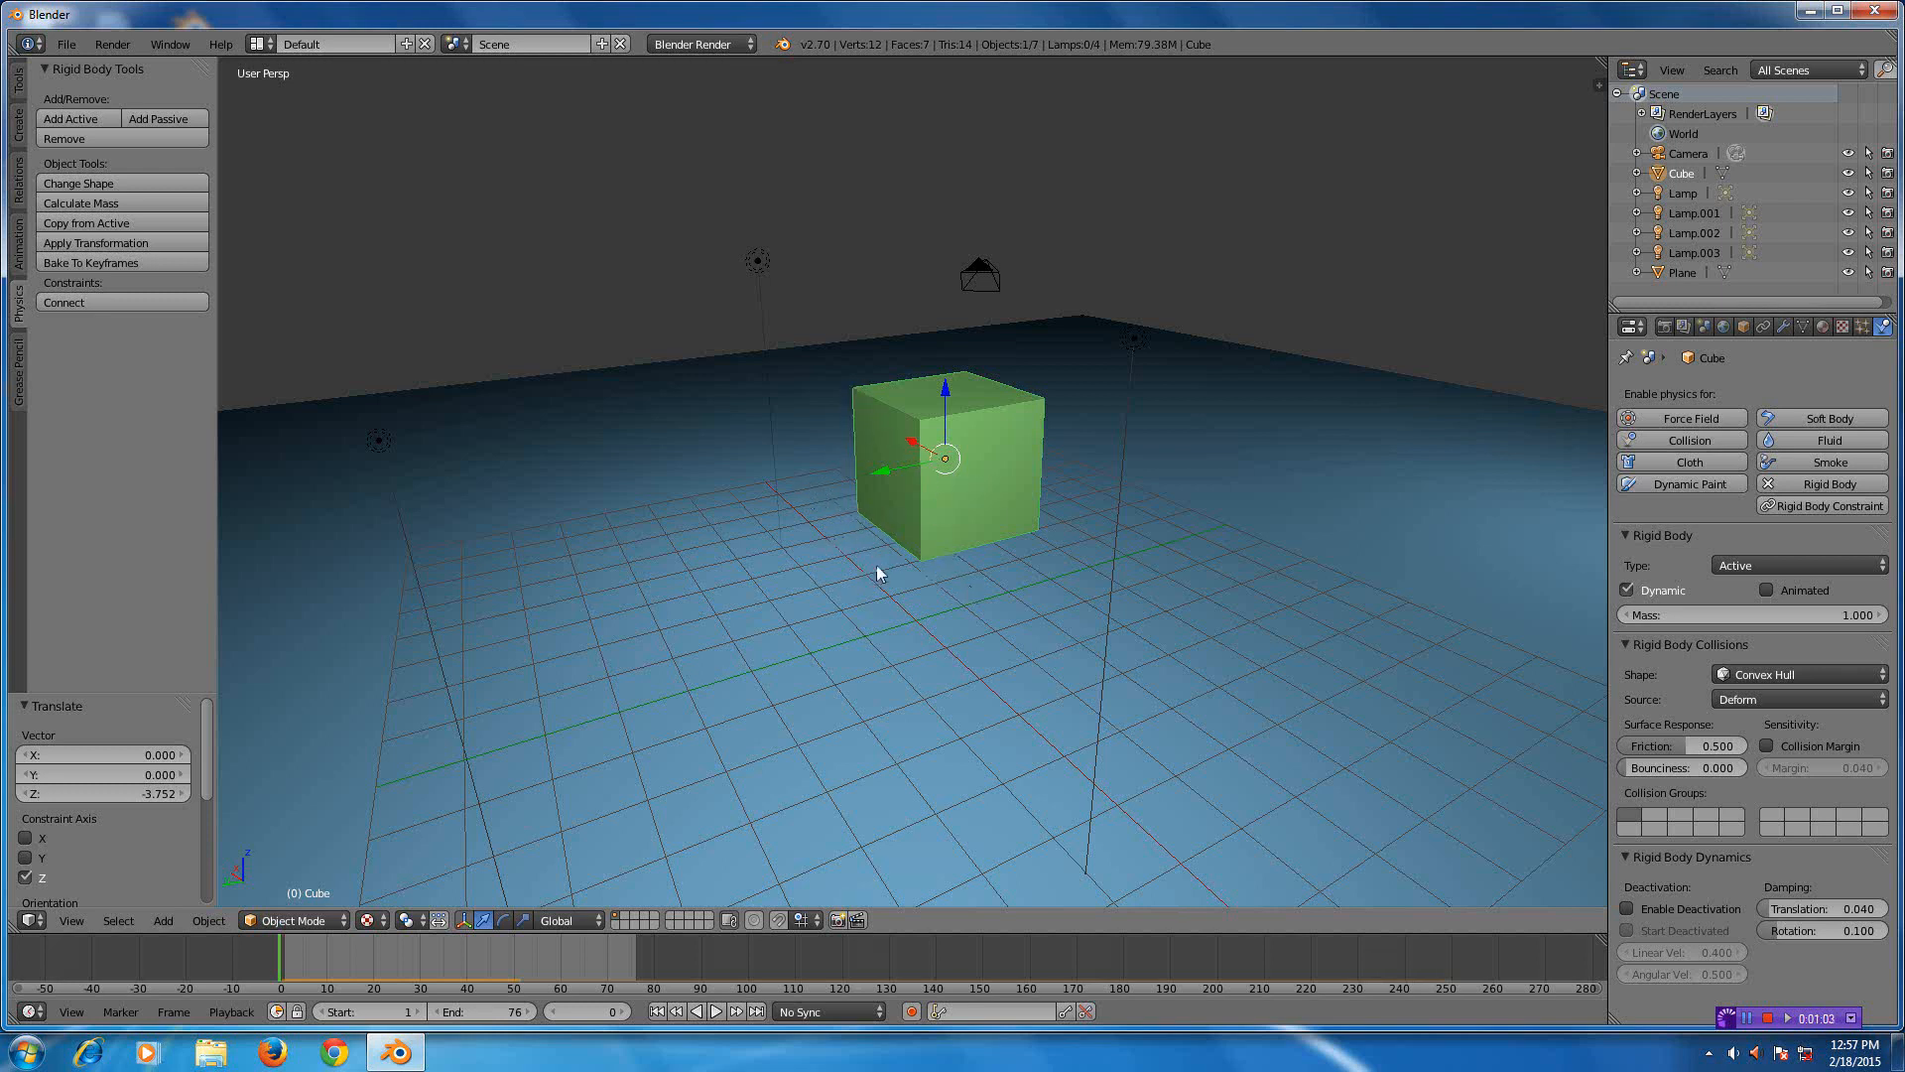
click(1778, 672)
scroll(946, 462, up, 1)
scroll(945, 461, up, 1)
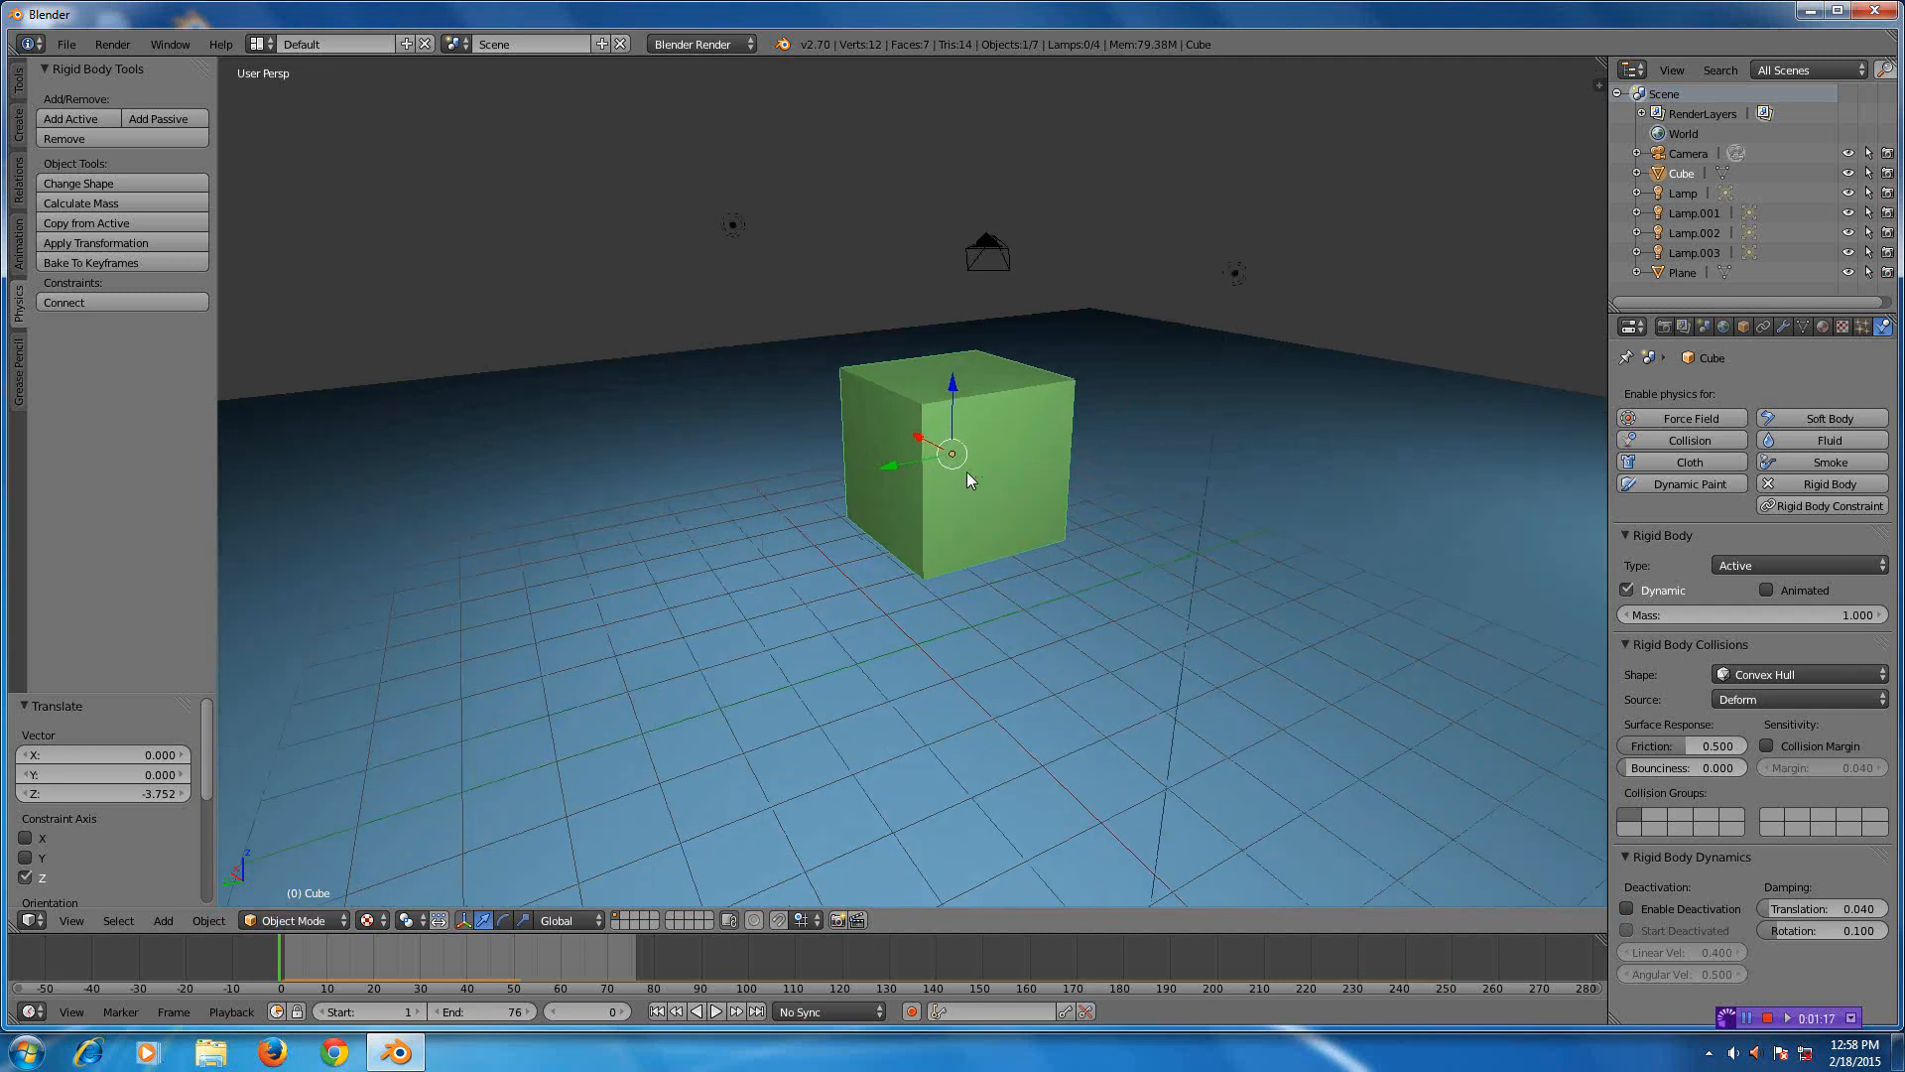
- Duplicate the cube in place and repeat the duplication several times via Repeat History
key(shift+d)
click(811, 434)
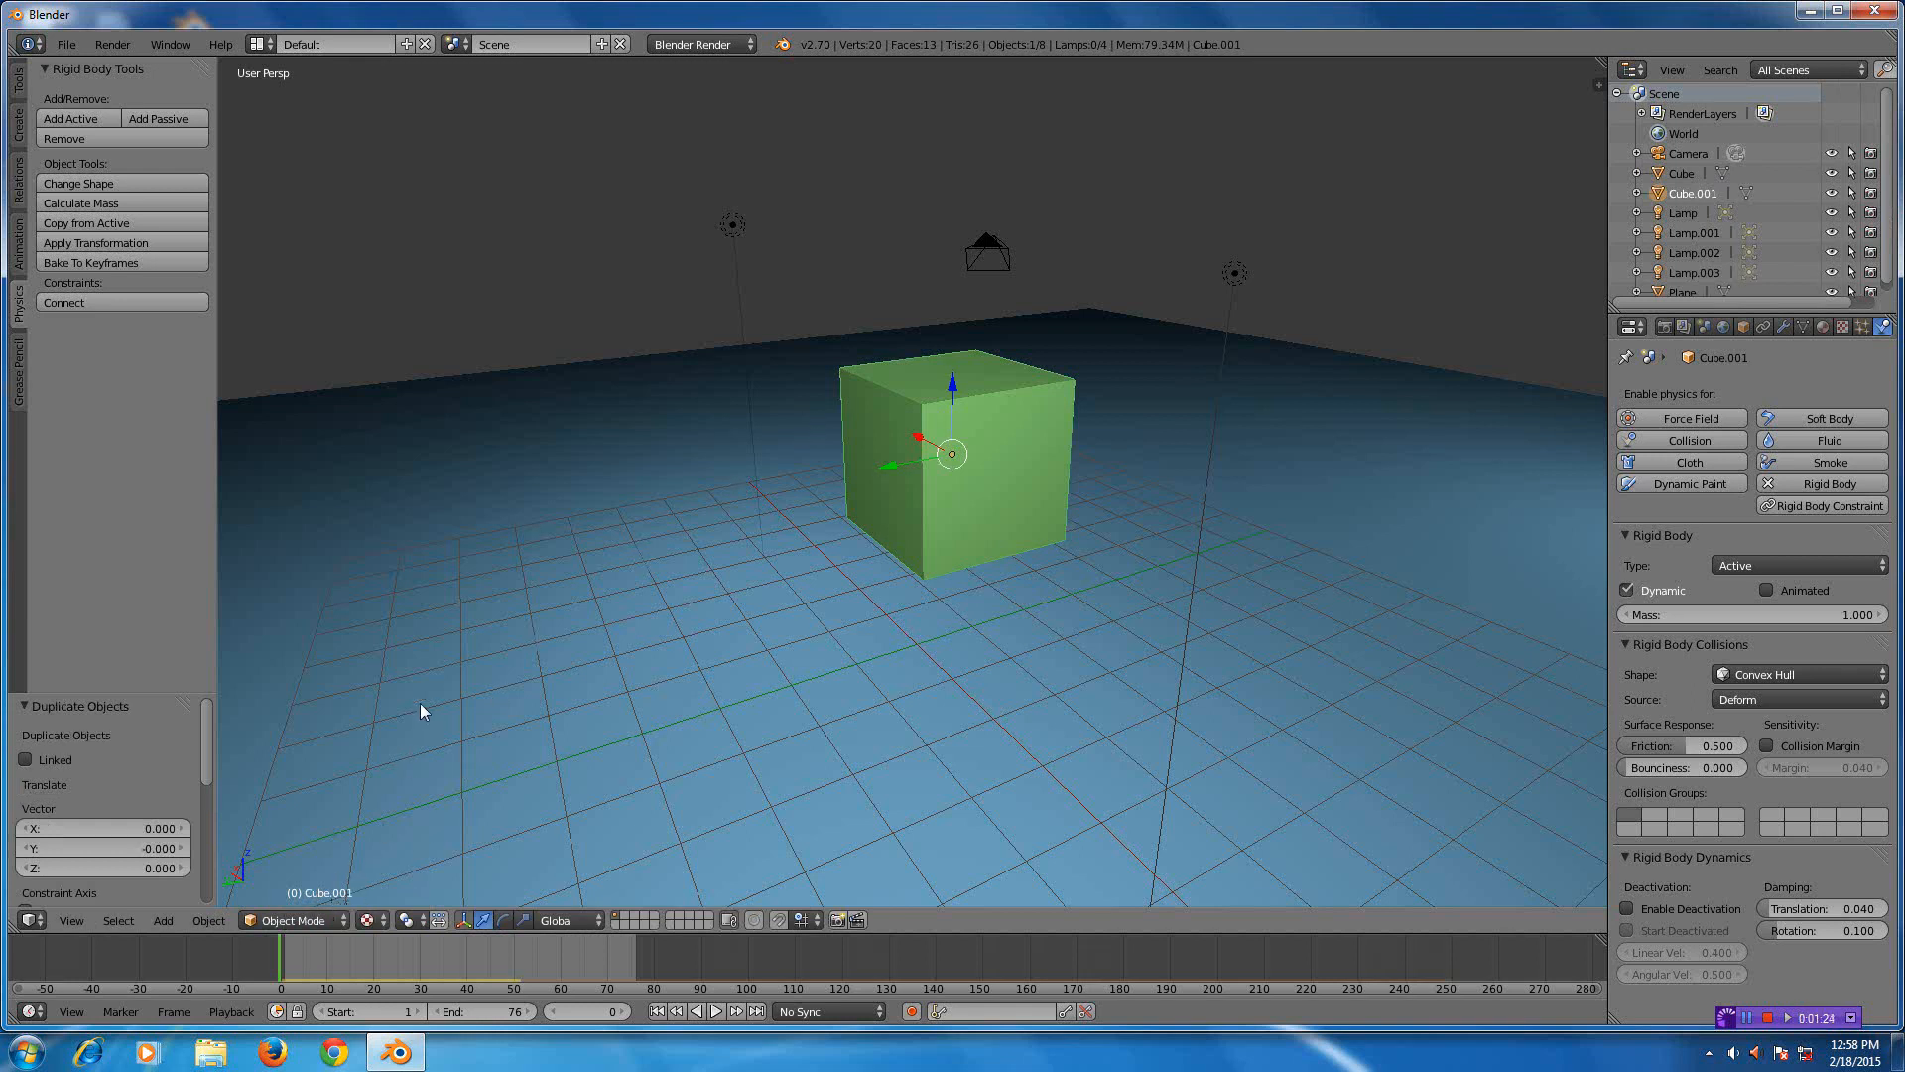
key(F3)
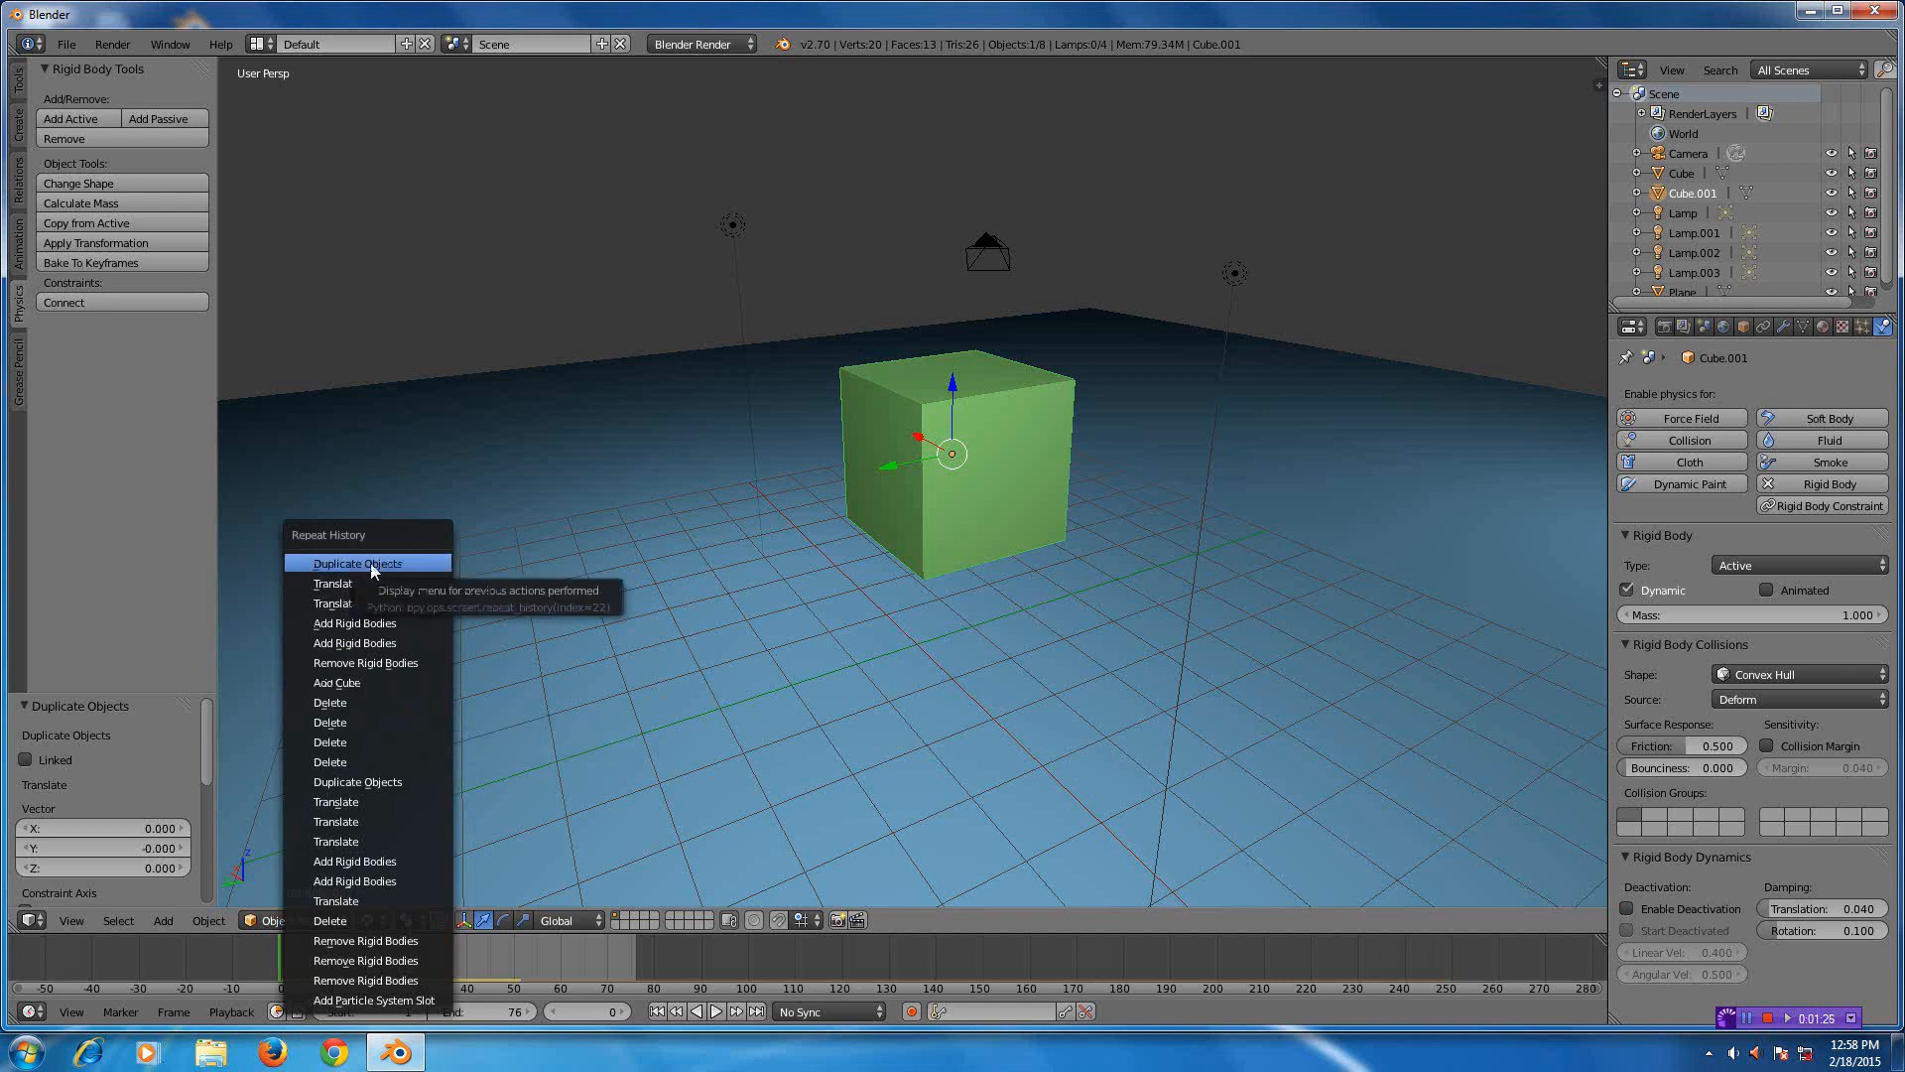
click(372, 564)
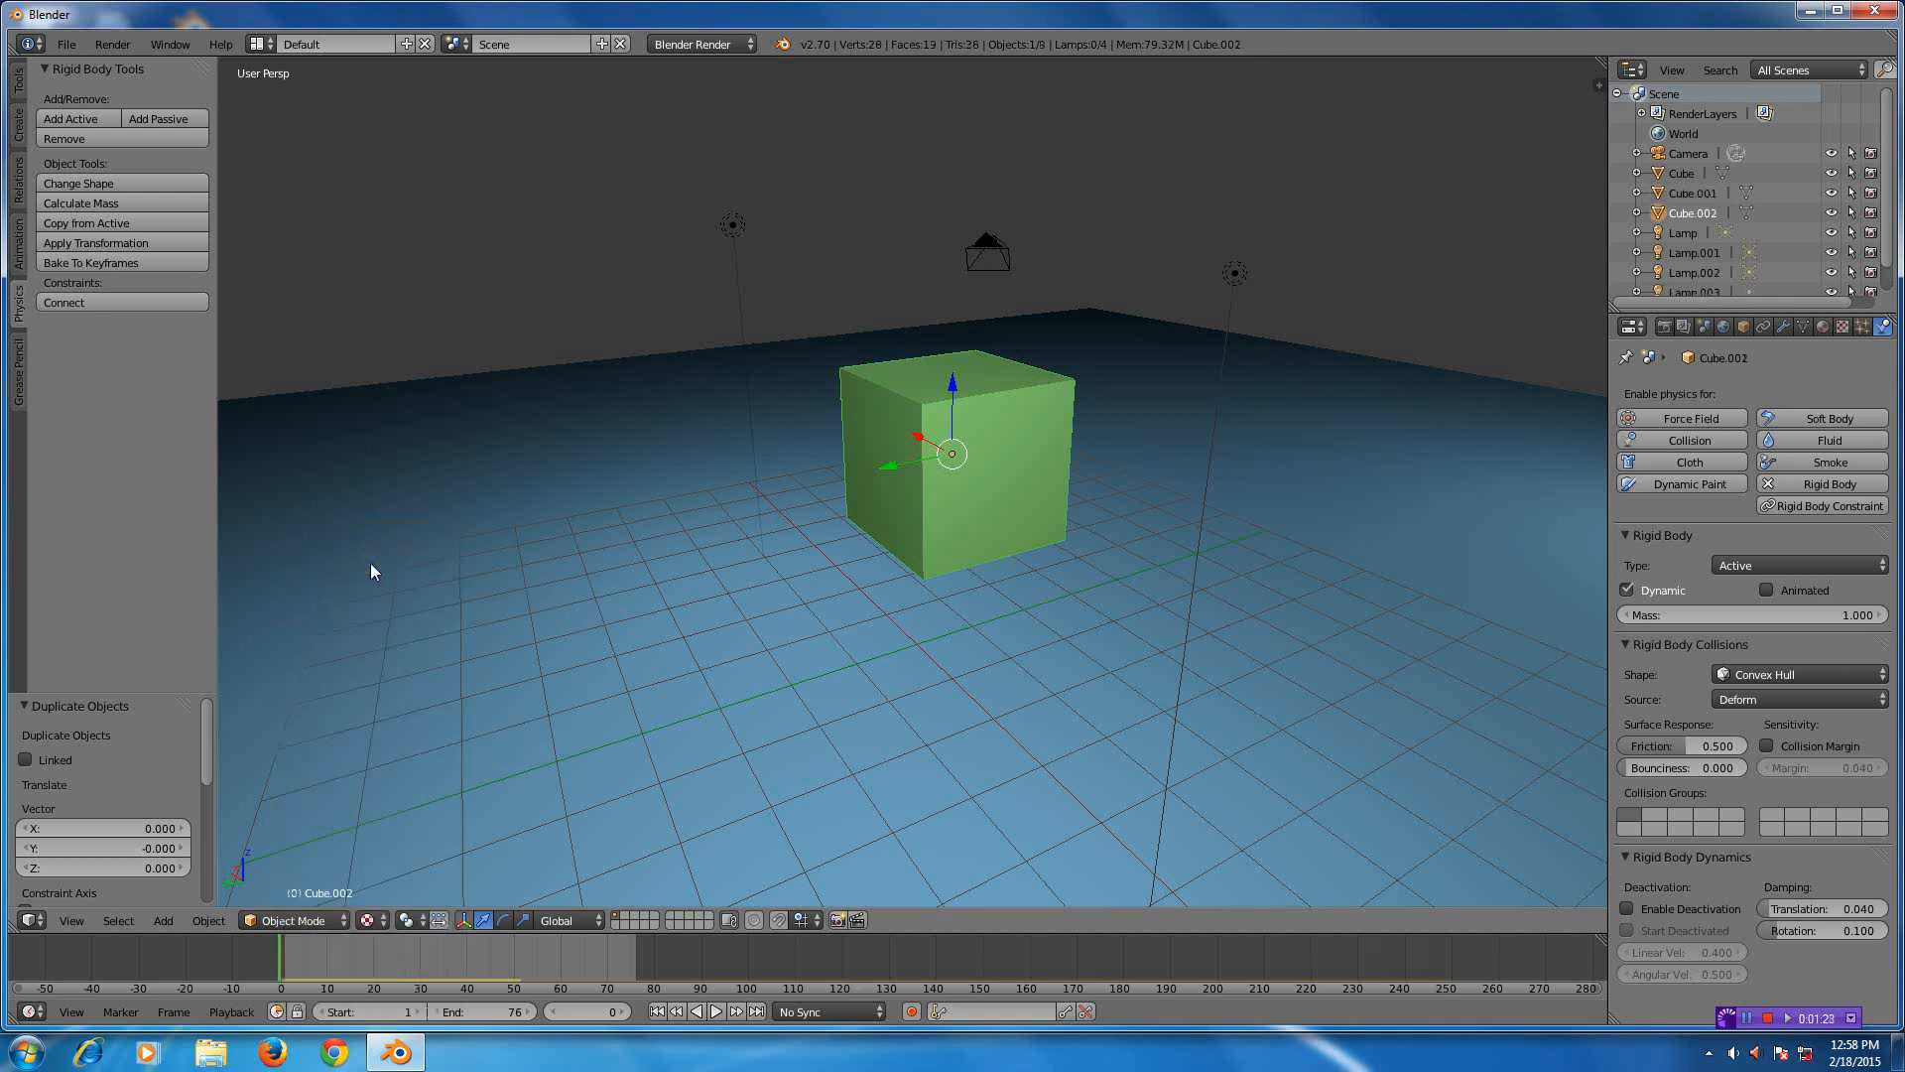
key(F3)
click(371, 564)
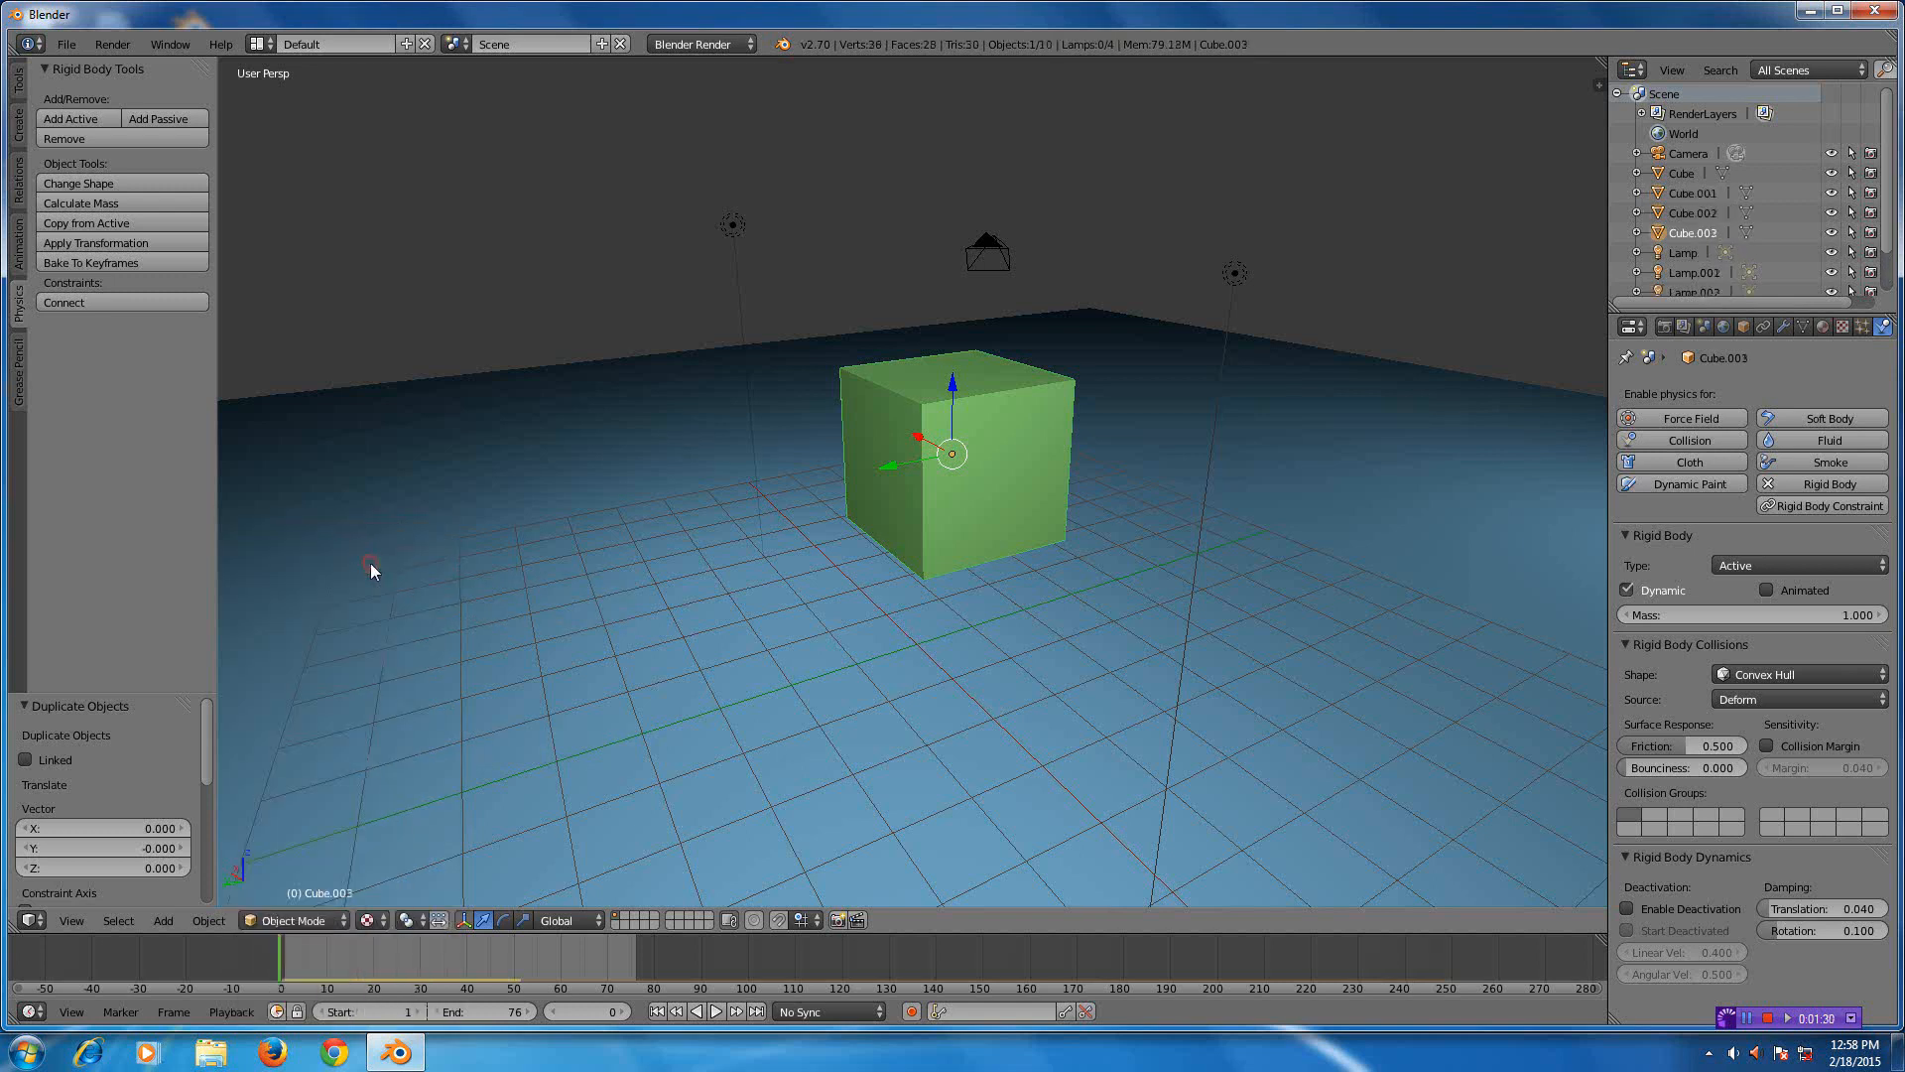
key(F3)
key(F3)
click(370, 563)
key(F3)
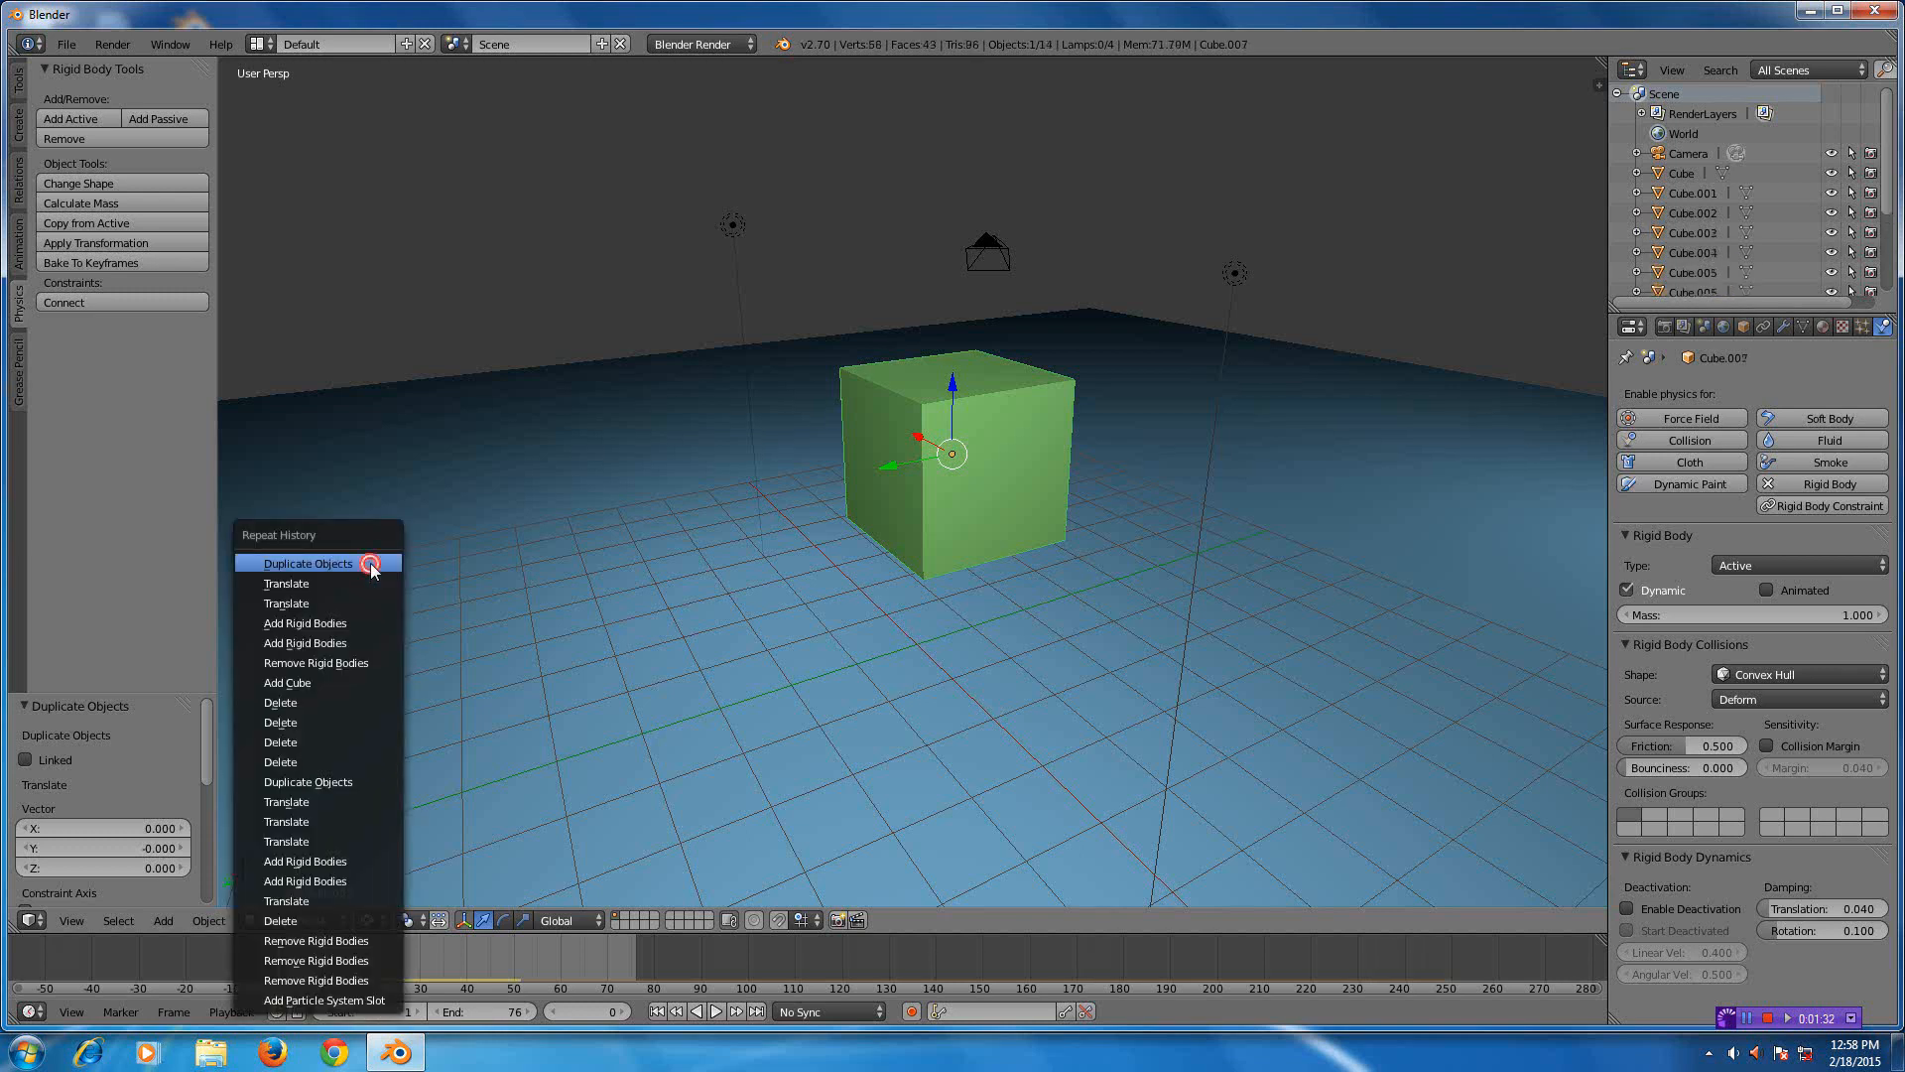
click(371, 562)
- Keep repeating Duplicate Objects until about twenty overlapping cubes exist, up to Cube.020
key(F3)
key(F3)
click(371, 563)
key(F3)
click(370, 563)
key(F3)
key(F3)
click(370, 562)
key(F3)
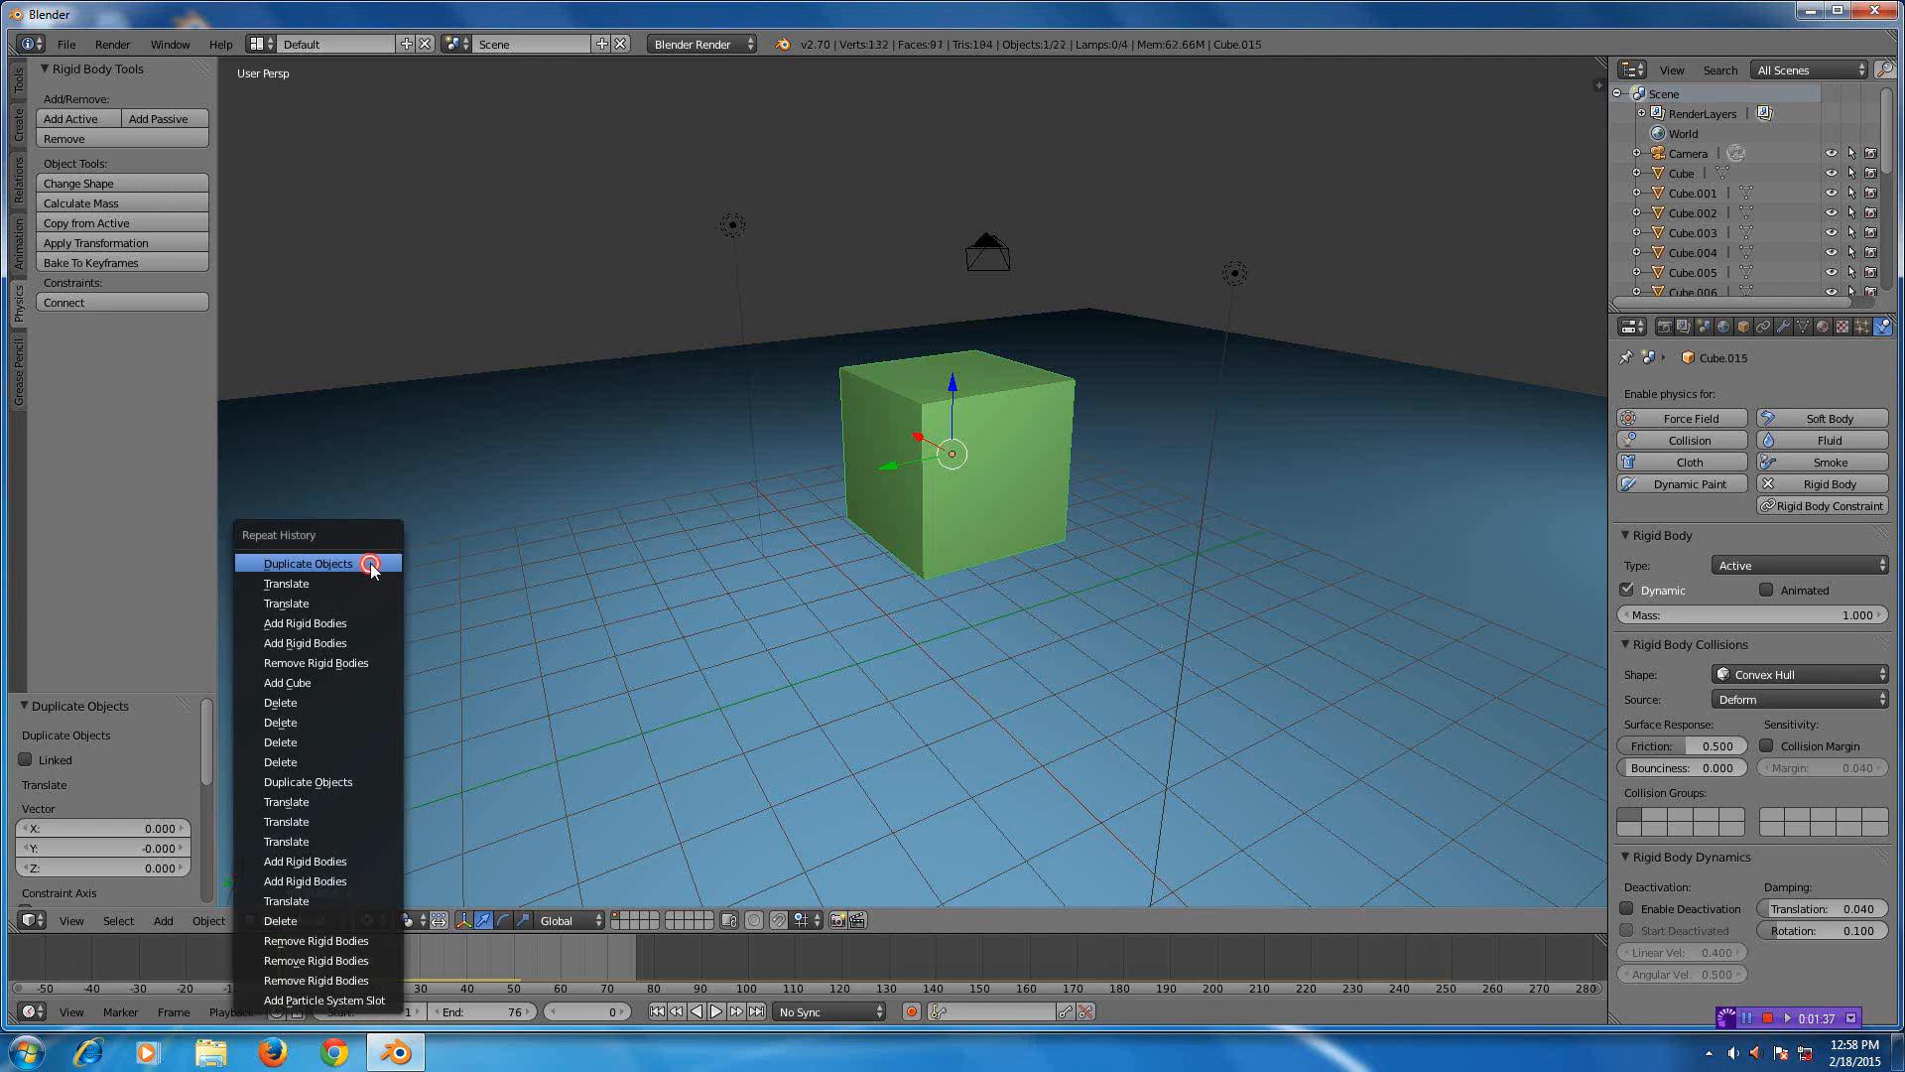
click(371, 563)
key(F3)
key(F3)
click(371, 564)
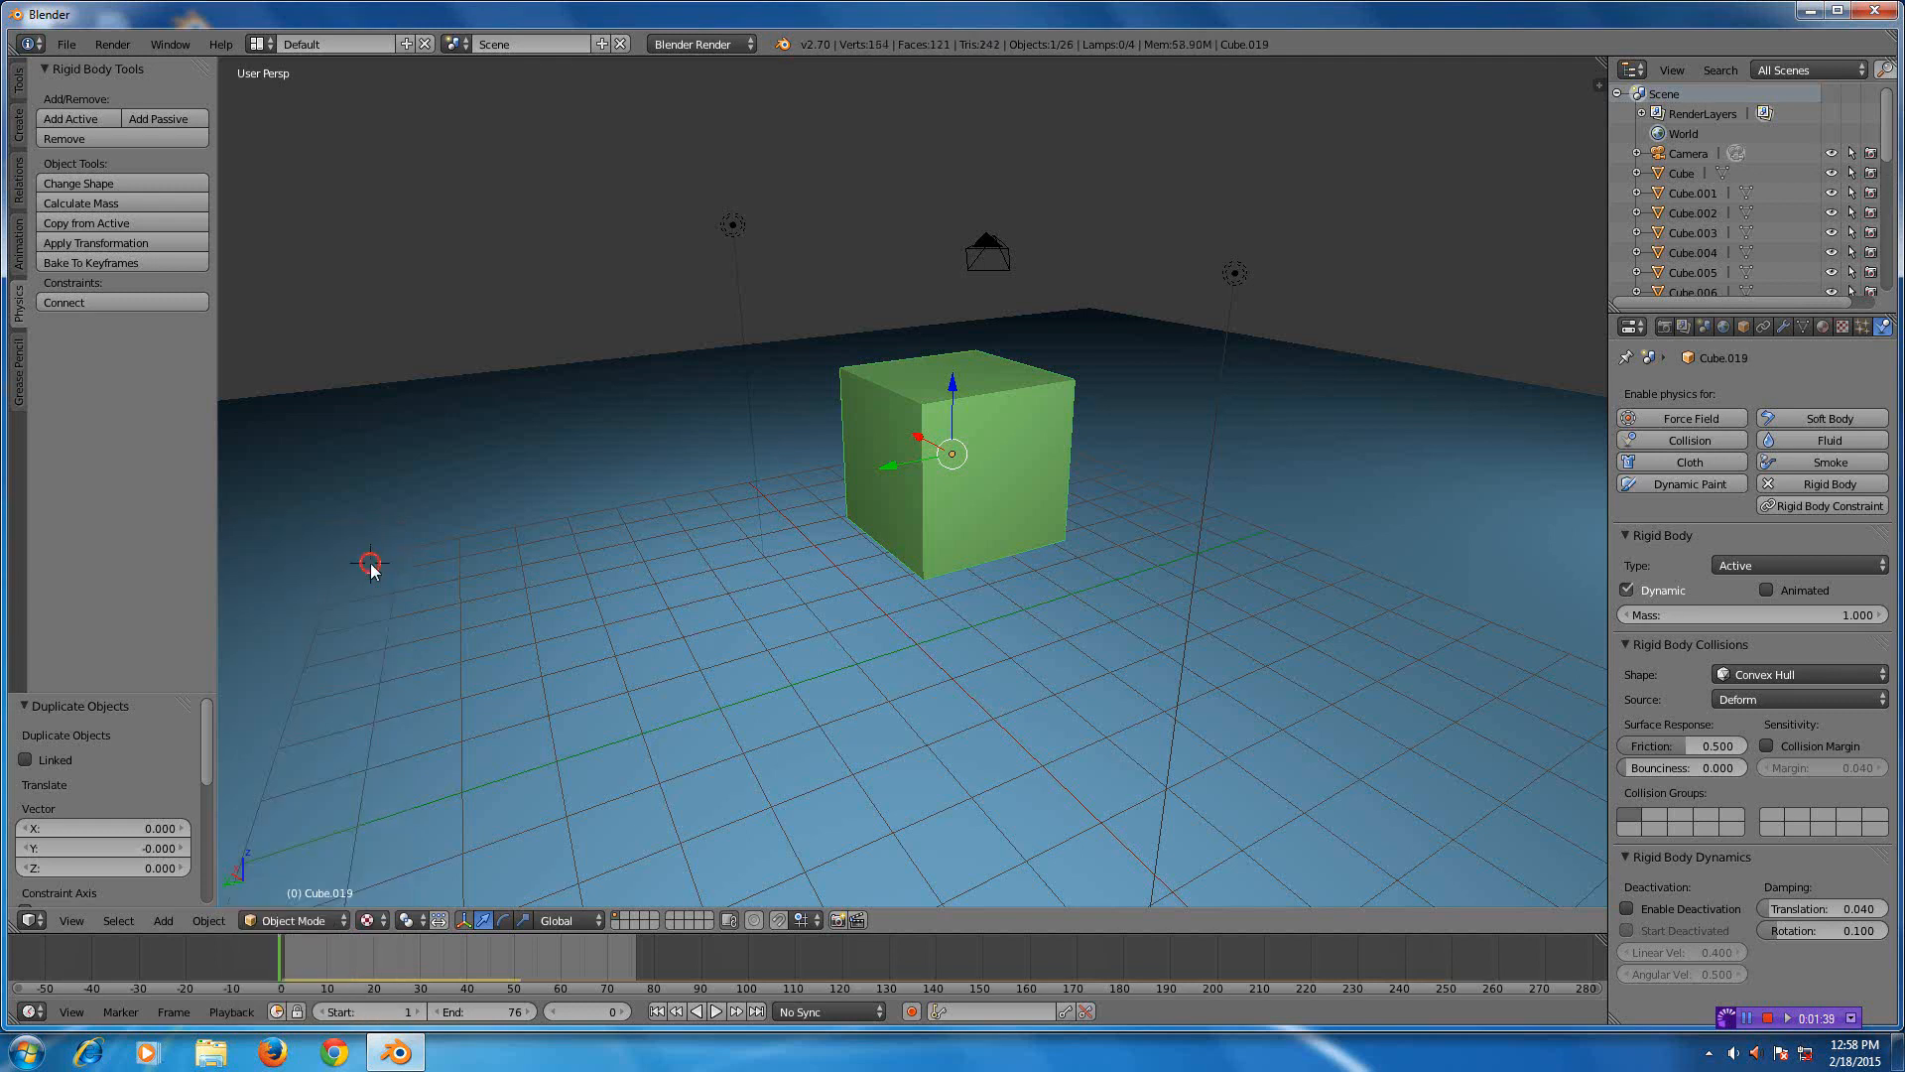
key(F3)
click(372, 565)
scroll(986, 581, up, 2)
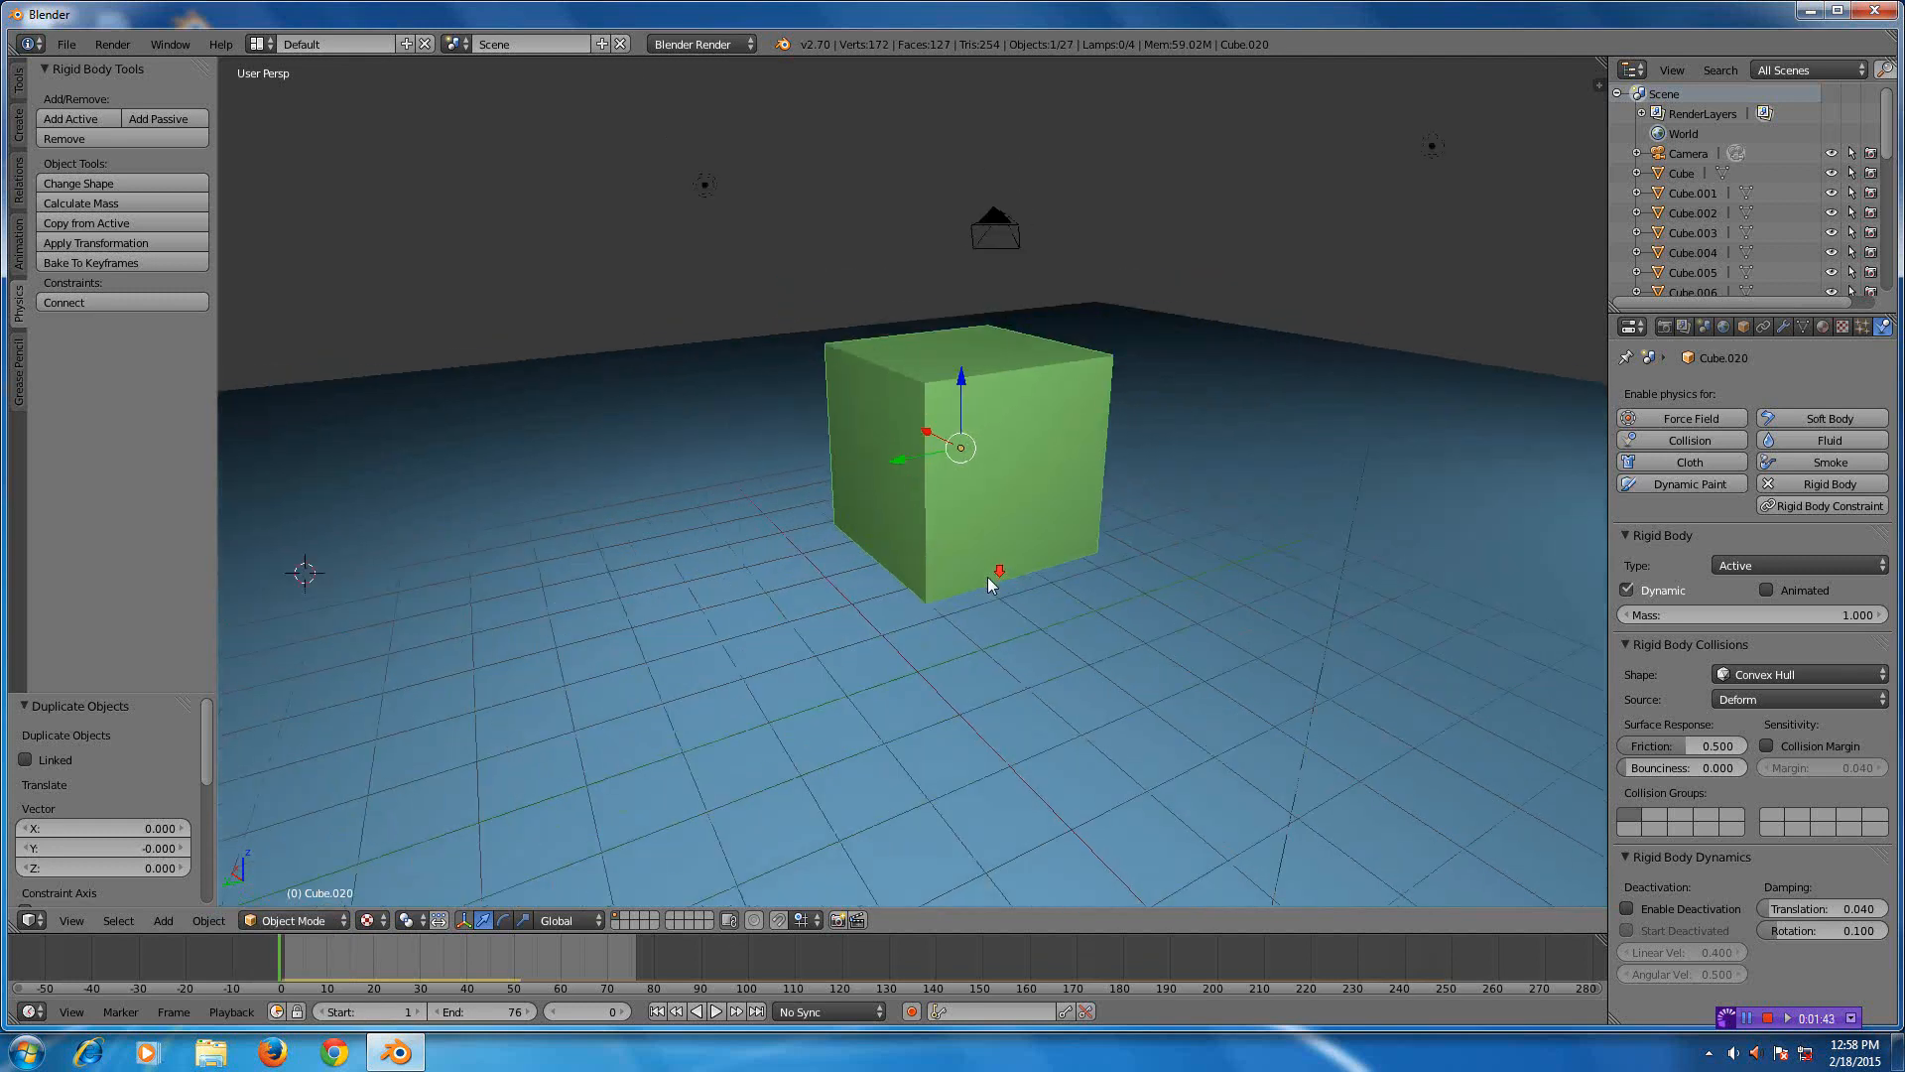
- Orbit the view to look down on the stacked cubes from higher up
middle_drag(987, 581, 1013, 604)
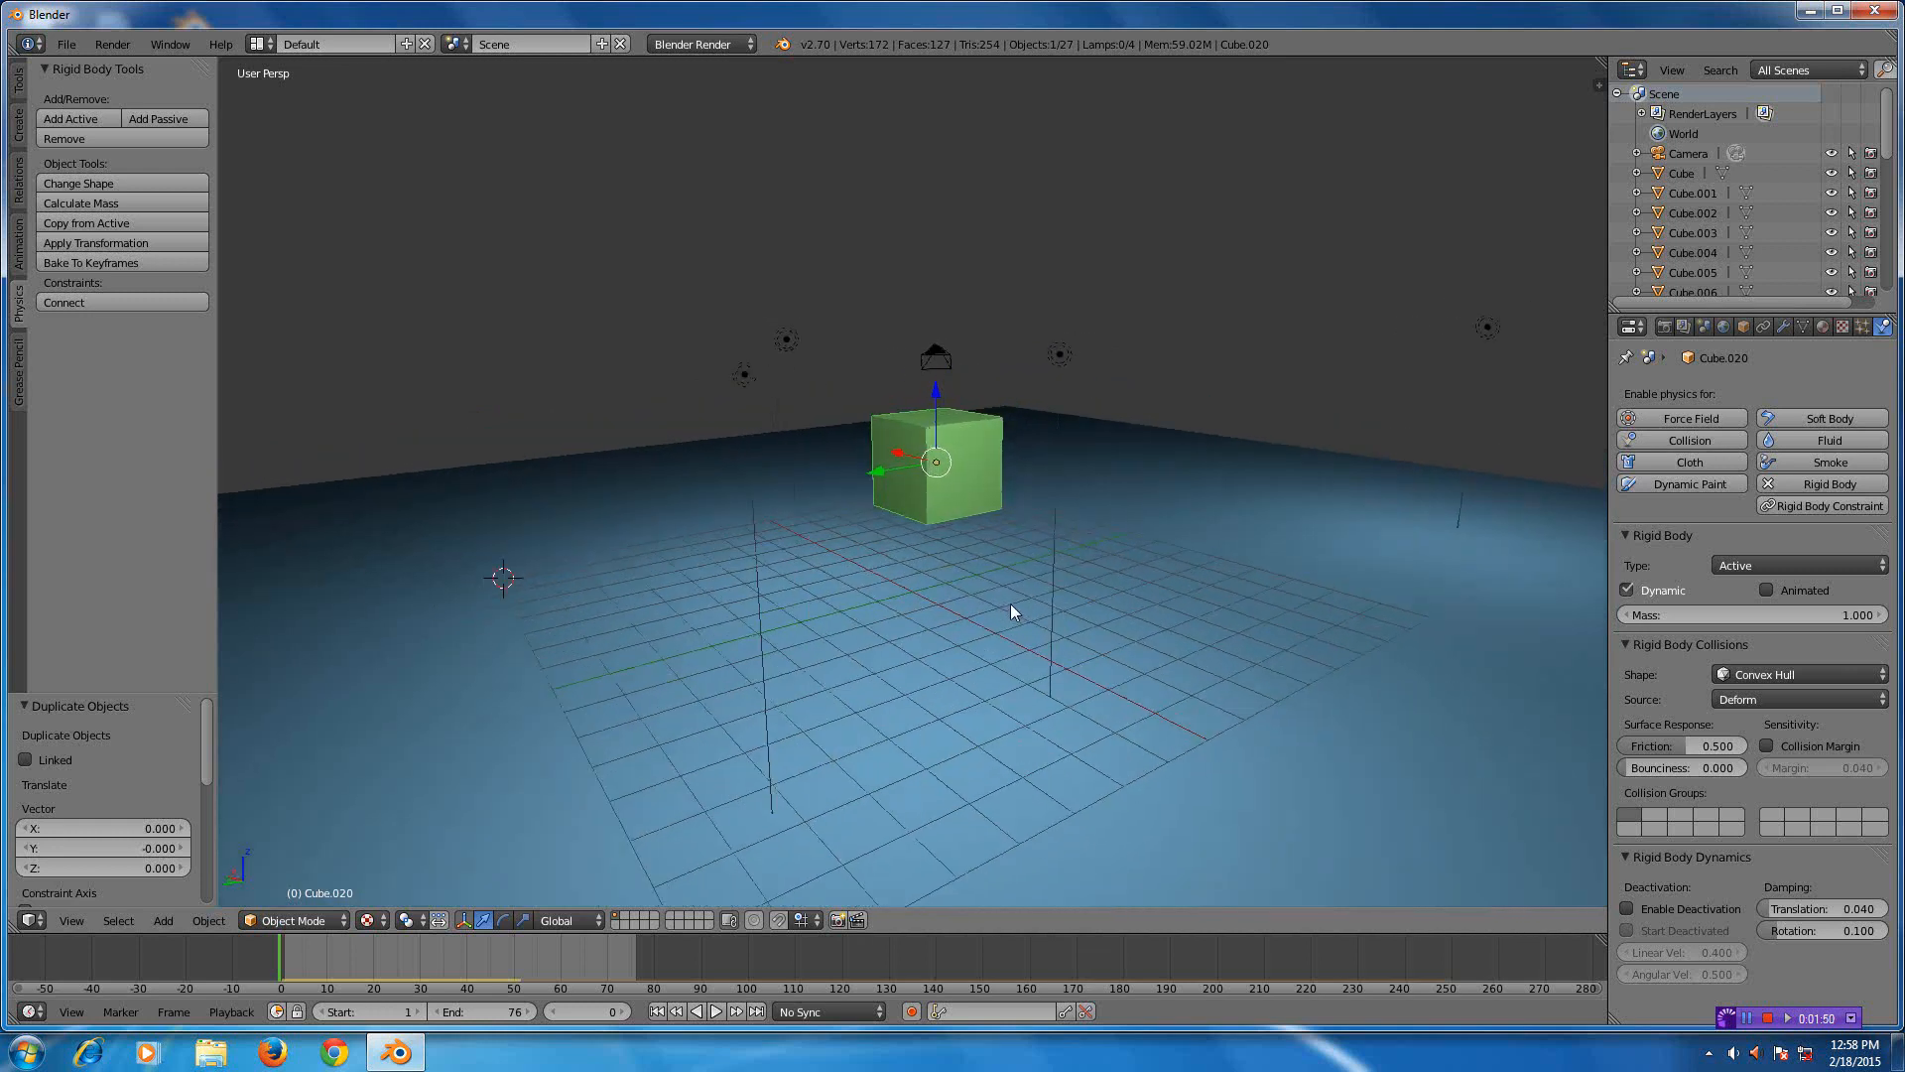
- Add a new particle system to Cube.020 emitting 1378 particles
click(1866, 327)
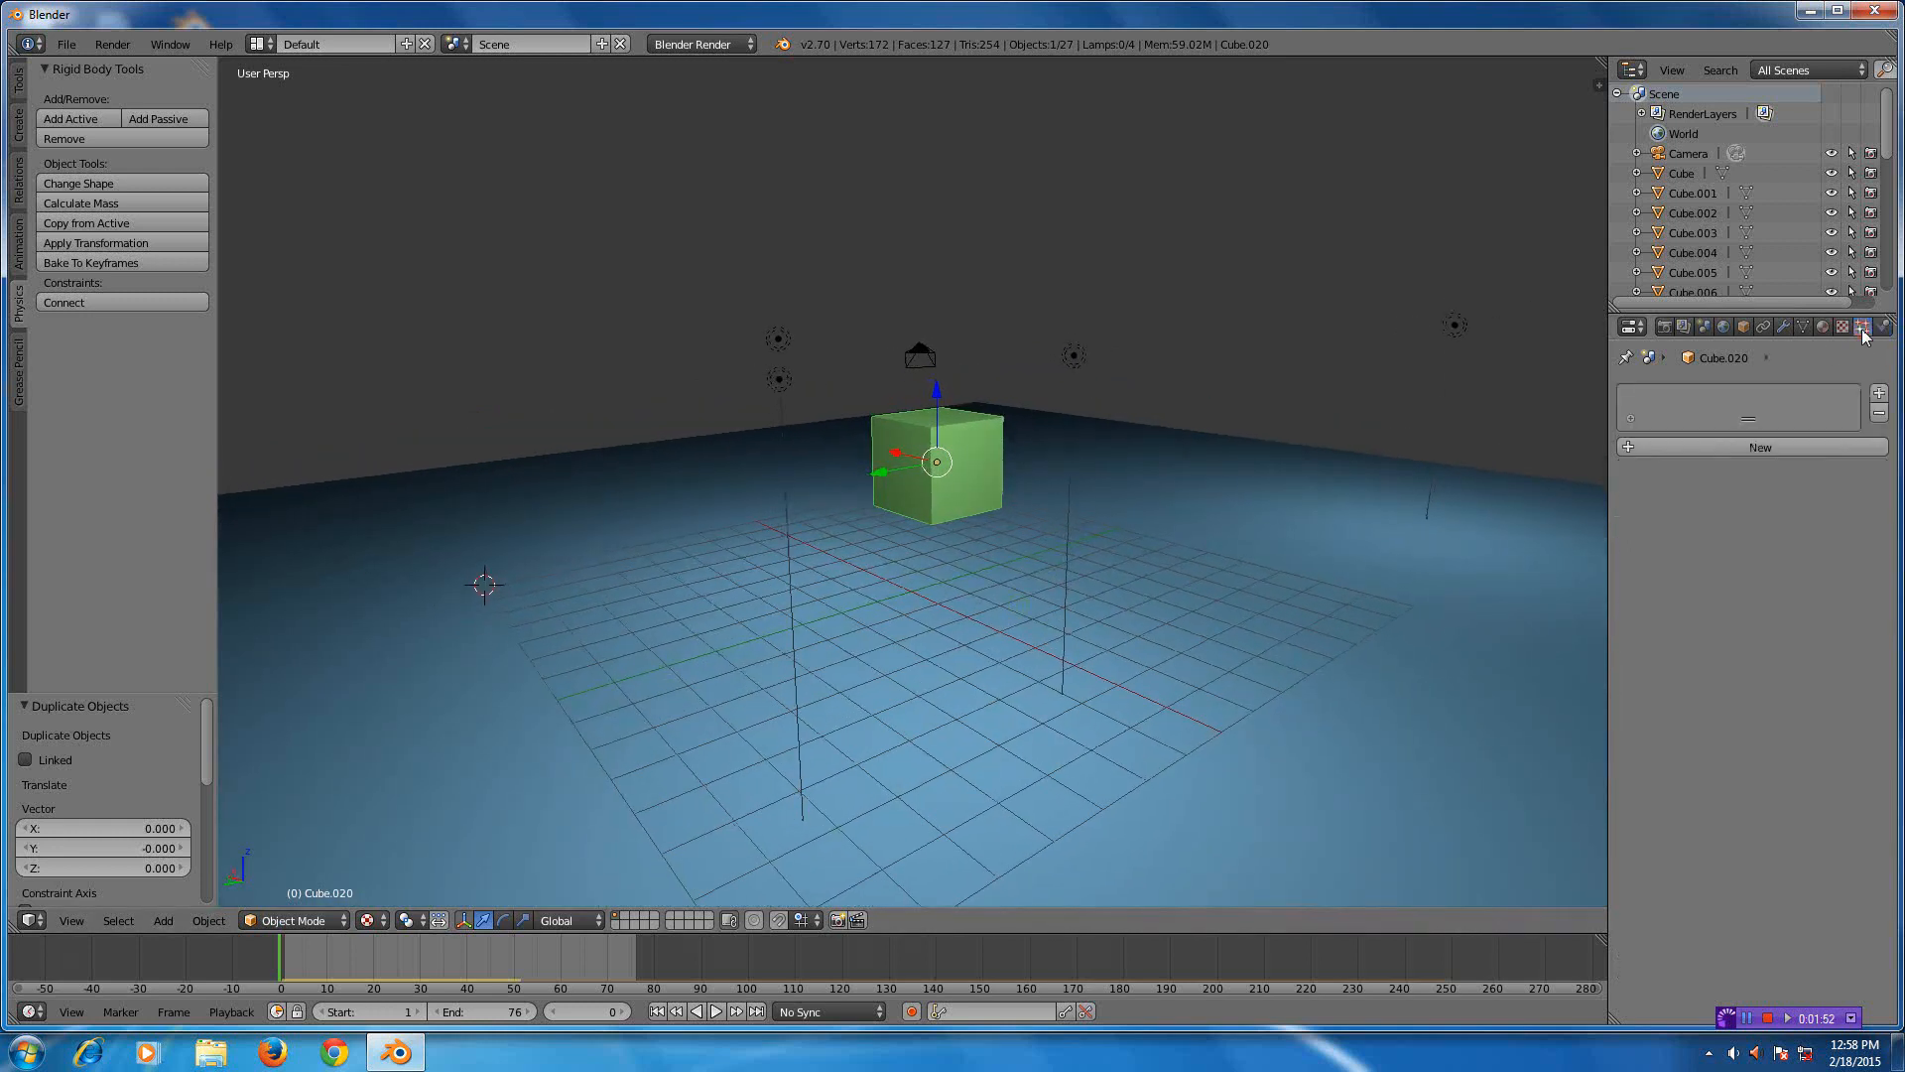
click(1719, 447)
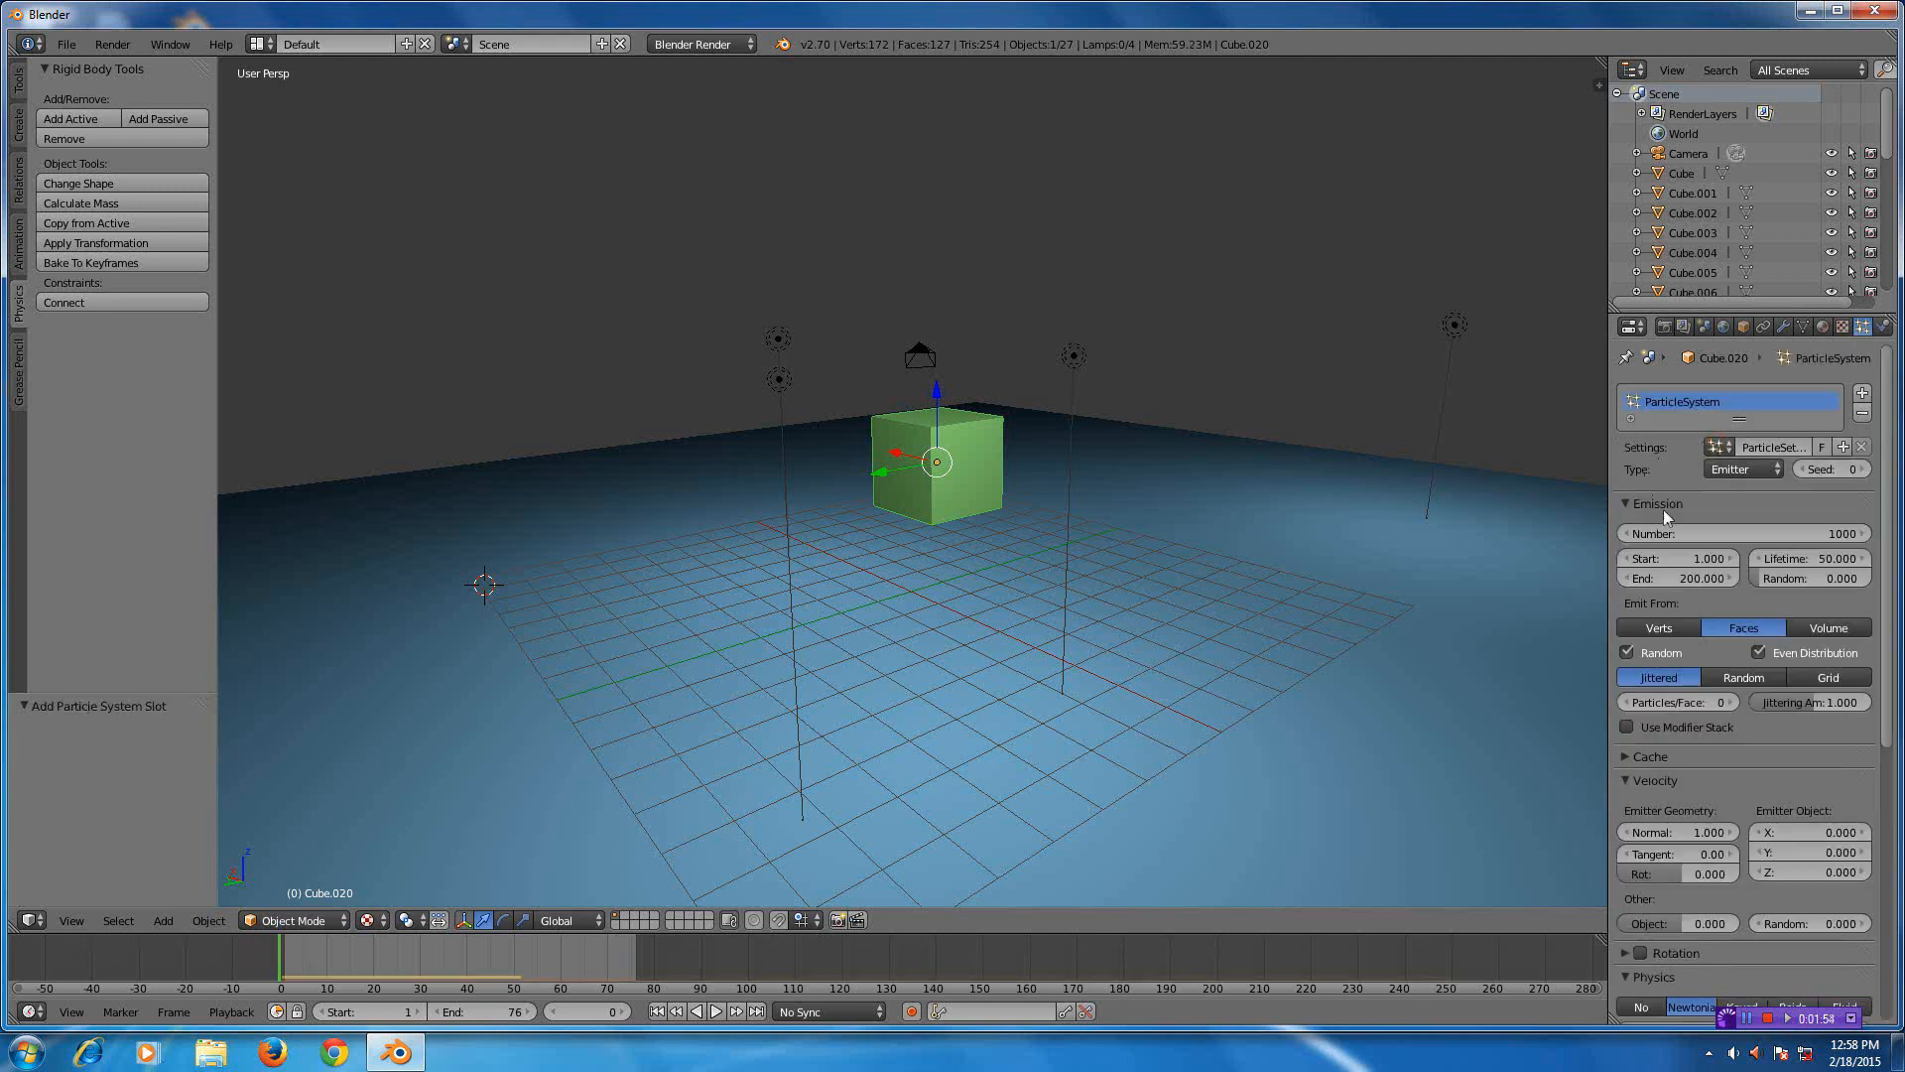
drag(1656, 534, 1638, 534)
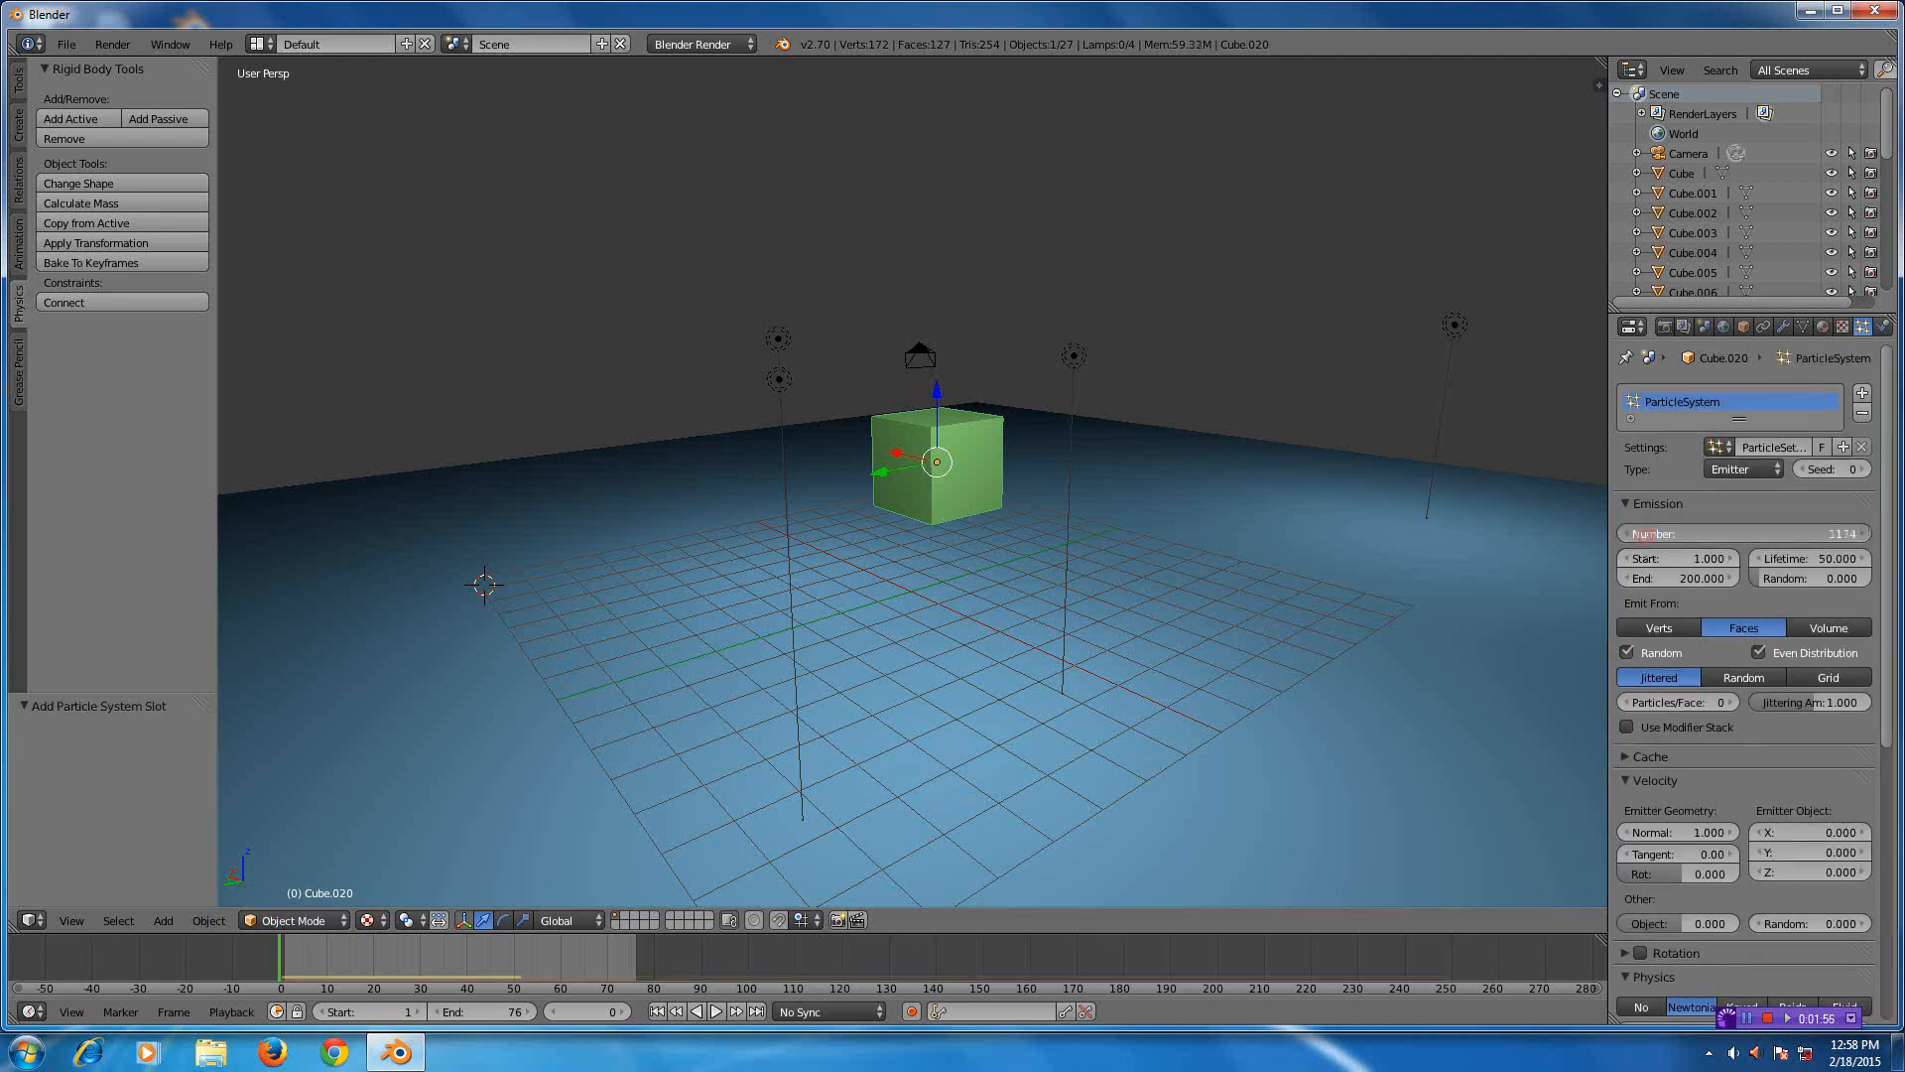
scroll(949, 604, down, 3)
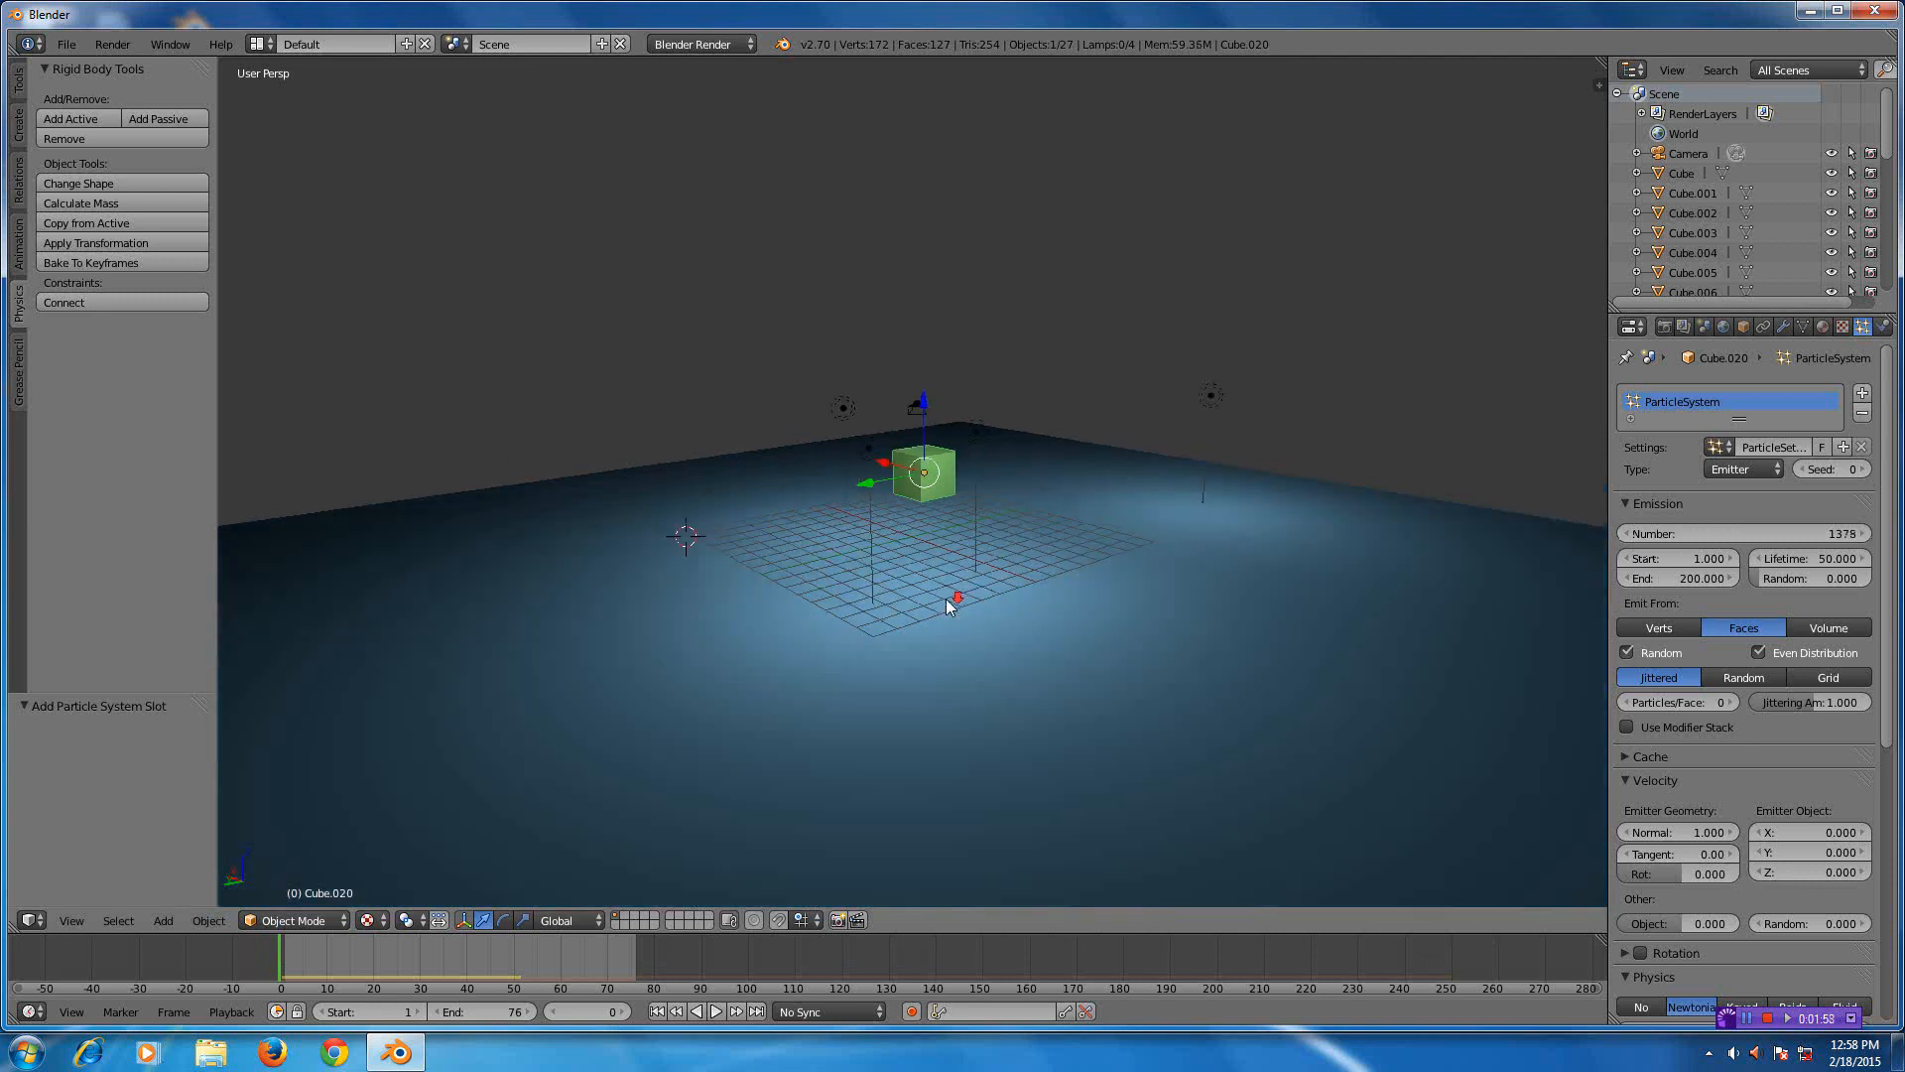
scroll(951, 603, up, 3)
scroll(977, 561, down, 1)
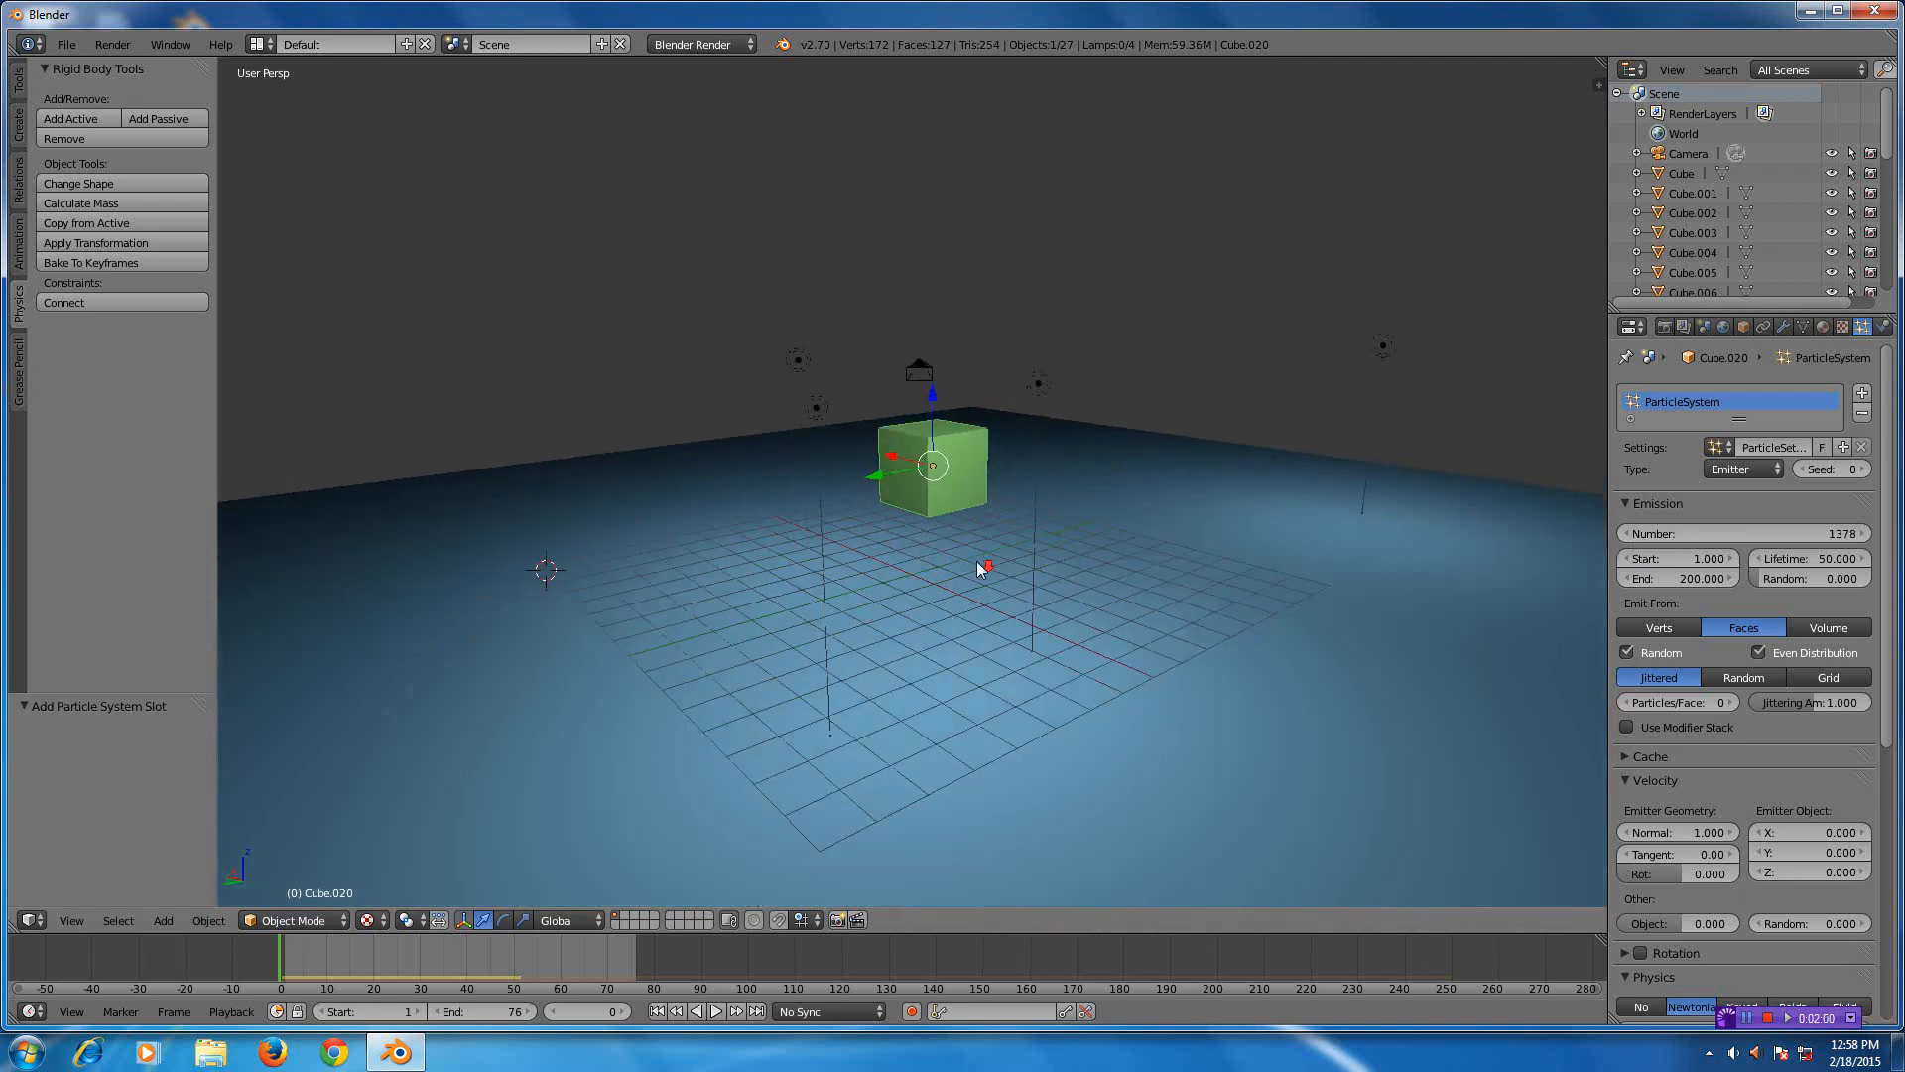
- Play the simulation and orbit around the cubes bursting apart with particles streaming
key(alt+a)
scroll(943, 561, down, 2)
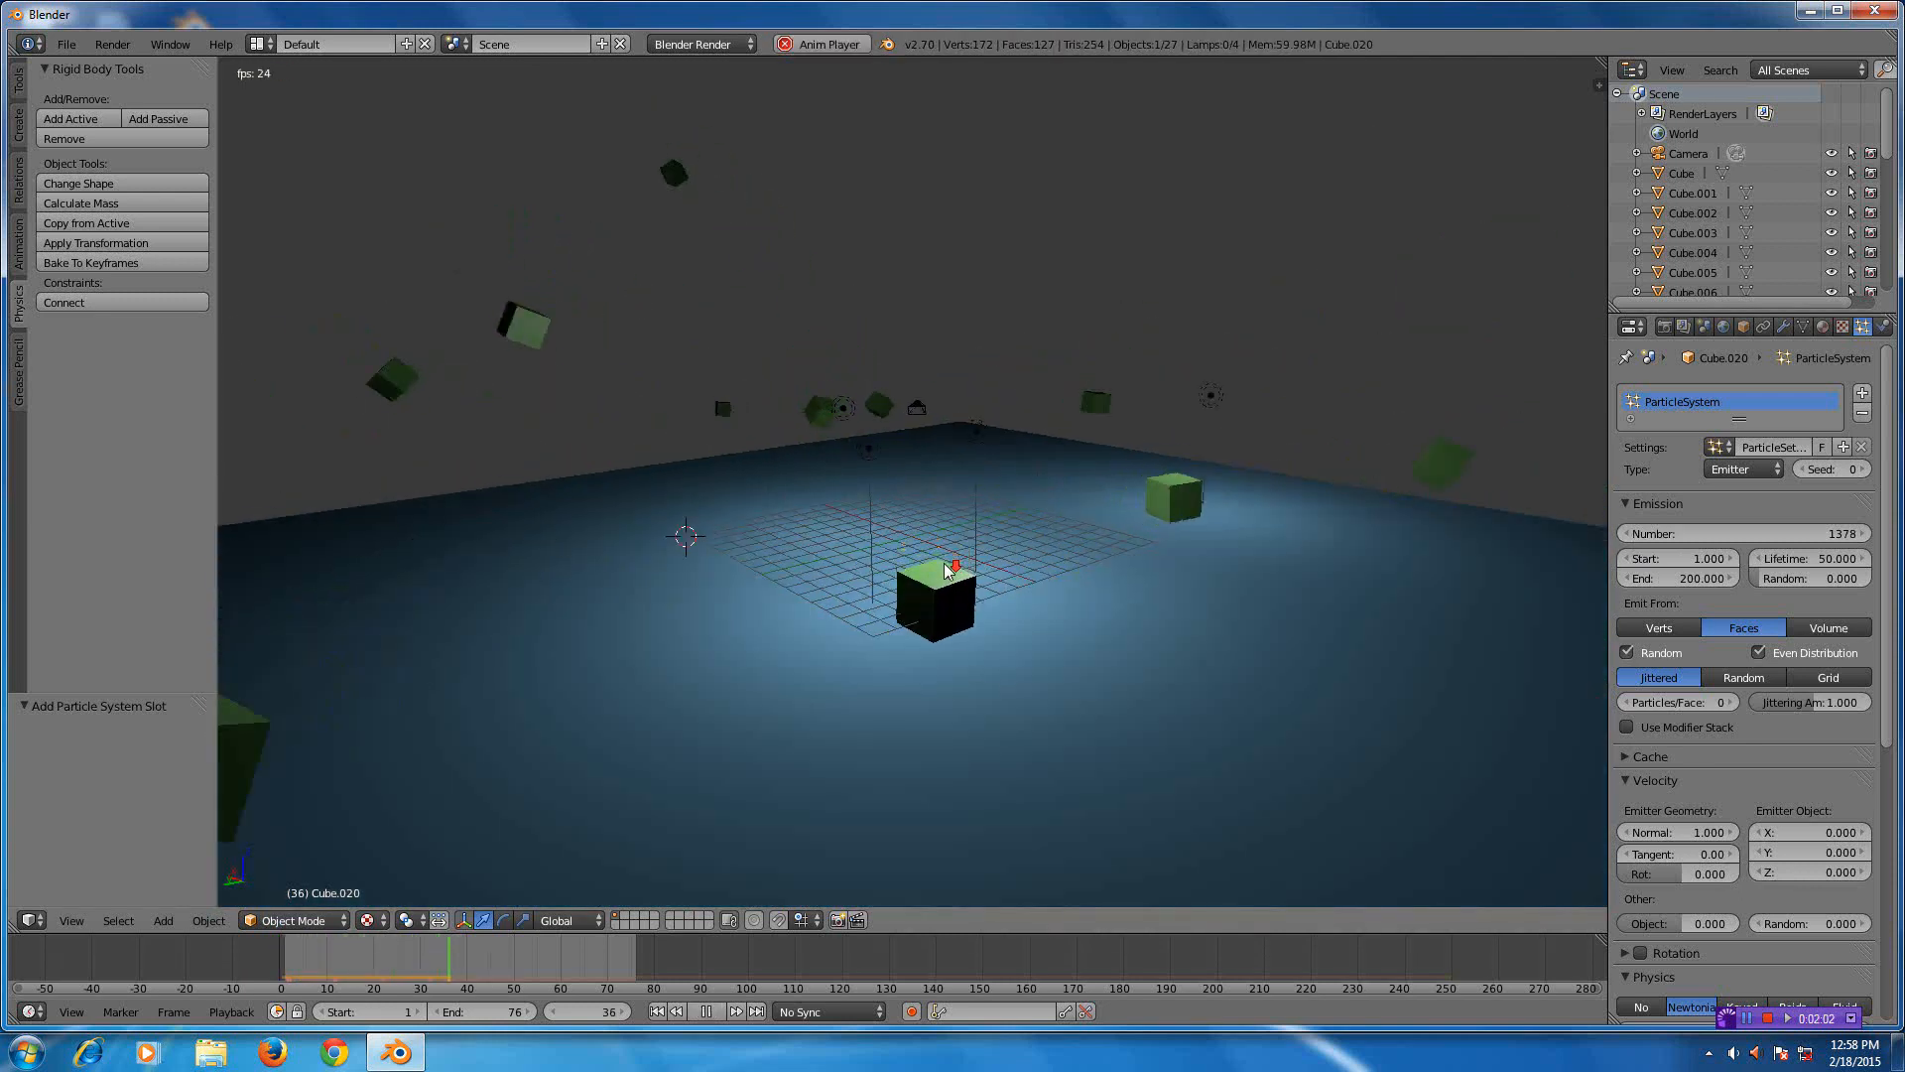
scroll(945, 562, down, 2)
scroll(944, 563, down, 5)
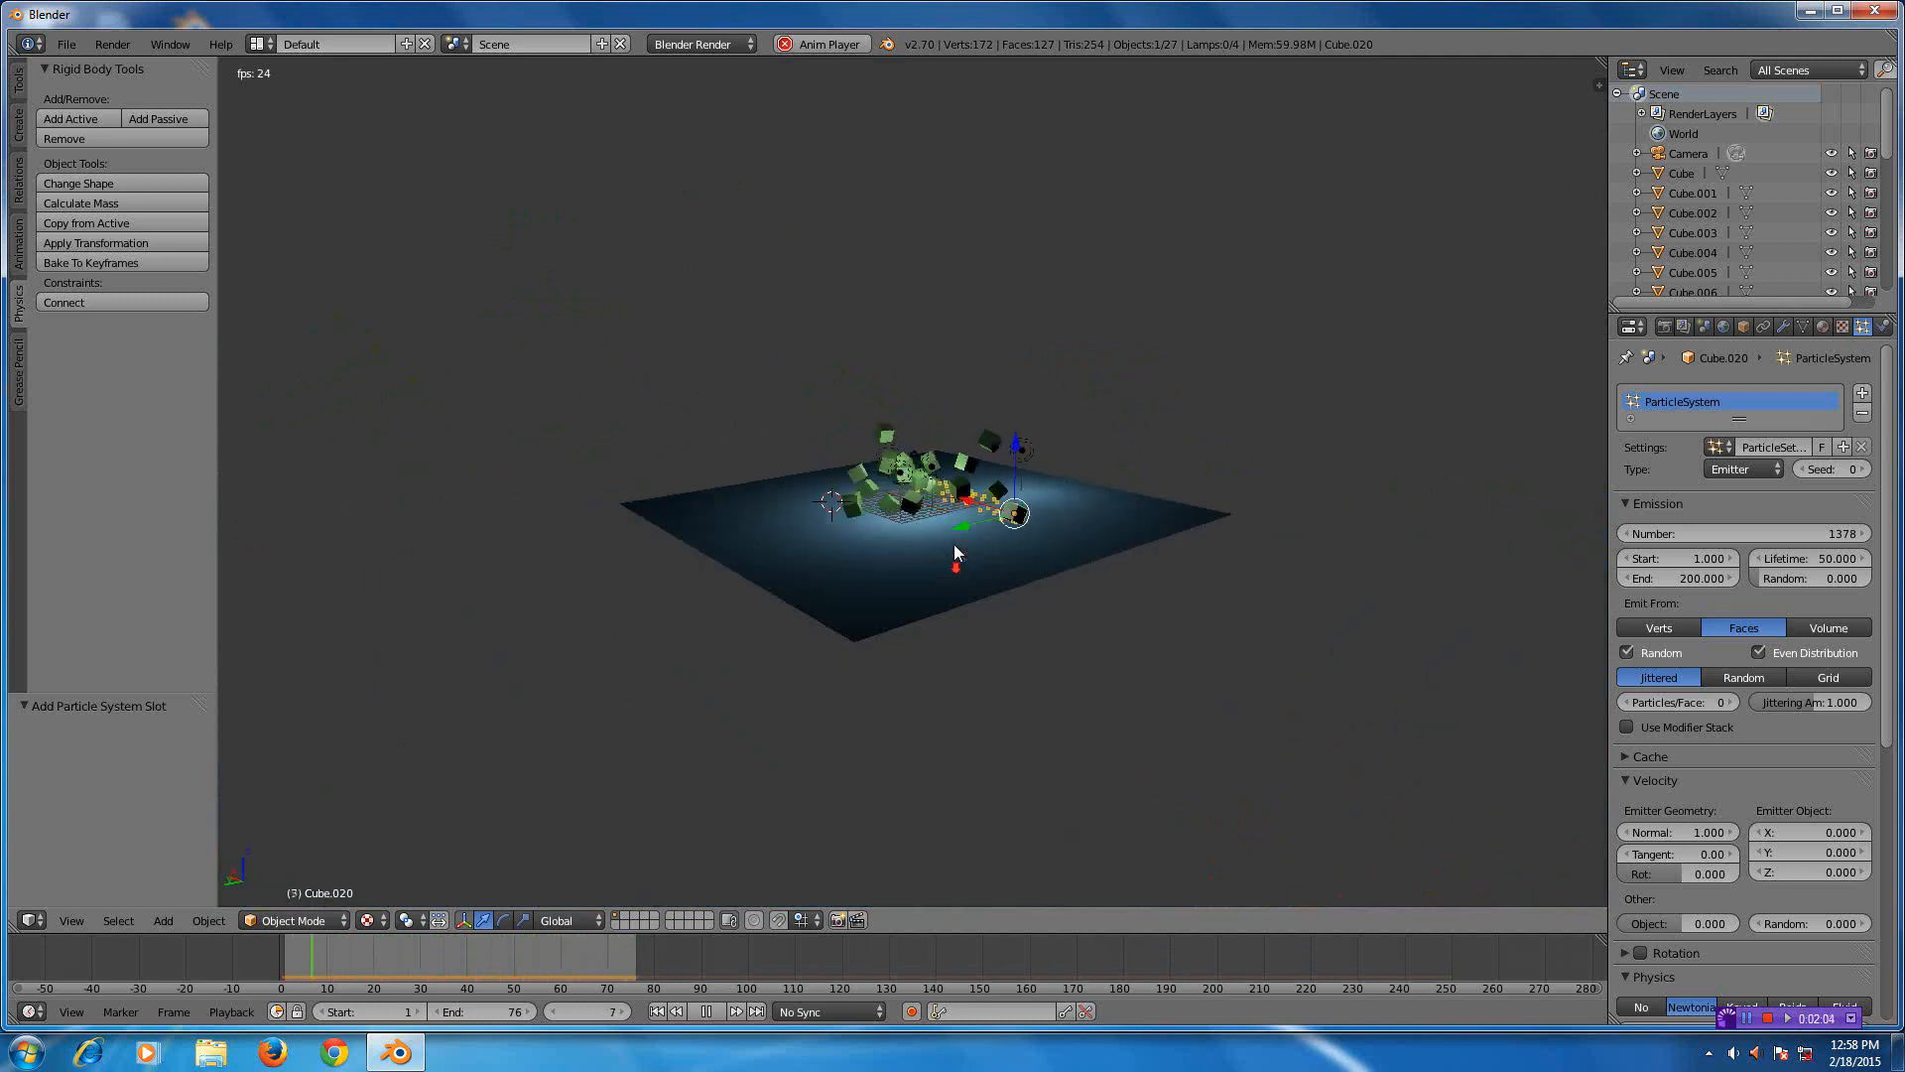
mouse_move(963, 541)
middle_down()
mouse_move(1319, 583)
mouse_move(1243, 521)
middle_up()
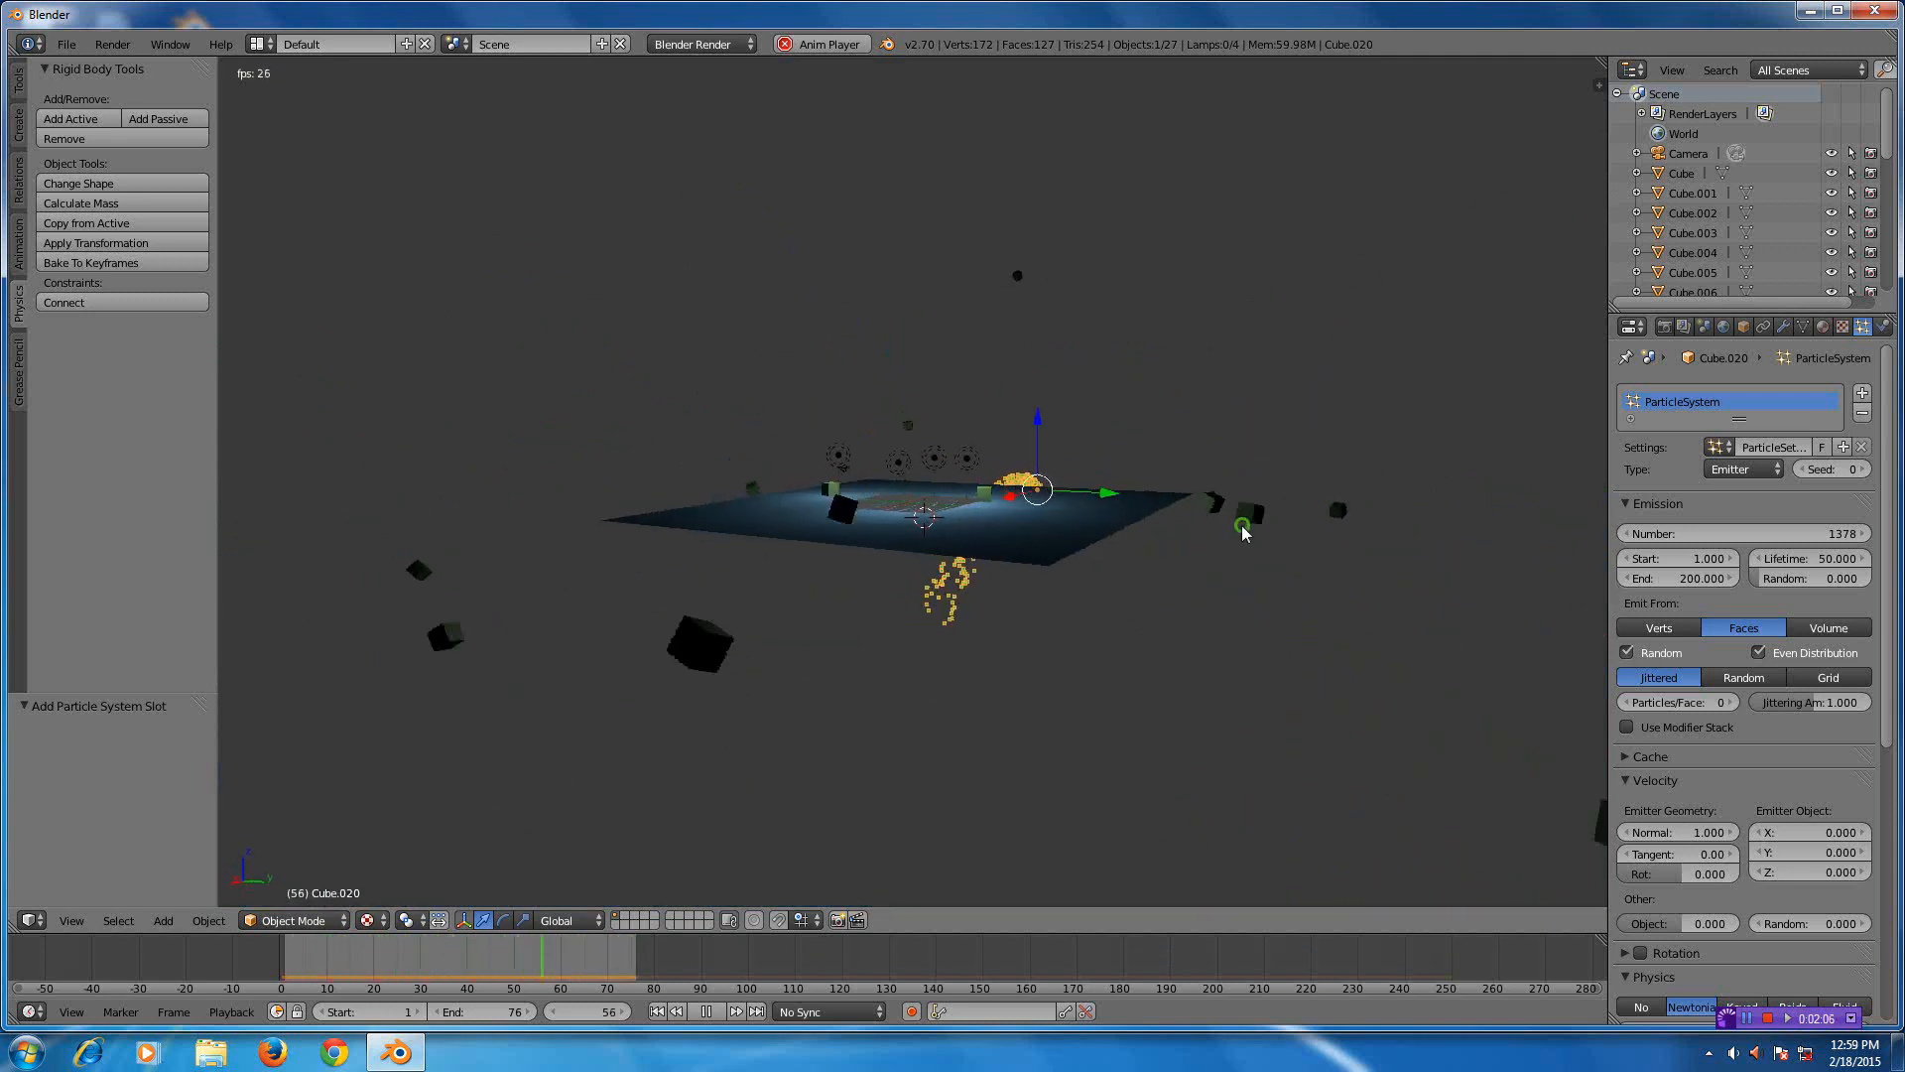
scroll(1243, 520, up, 3)
scroll(1240, 496, up, 4)
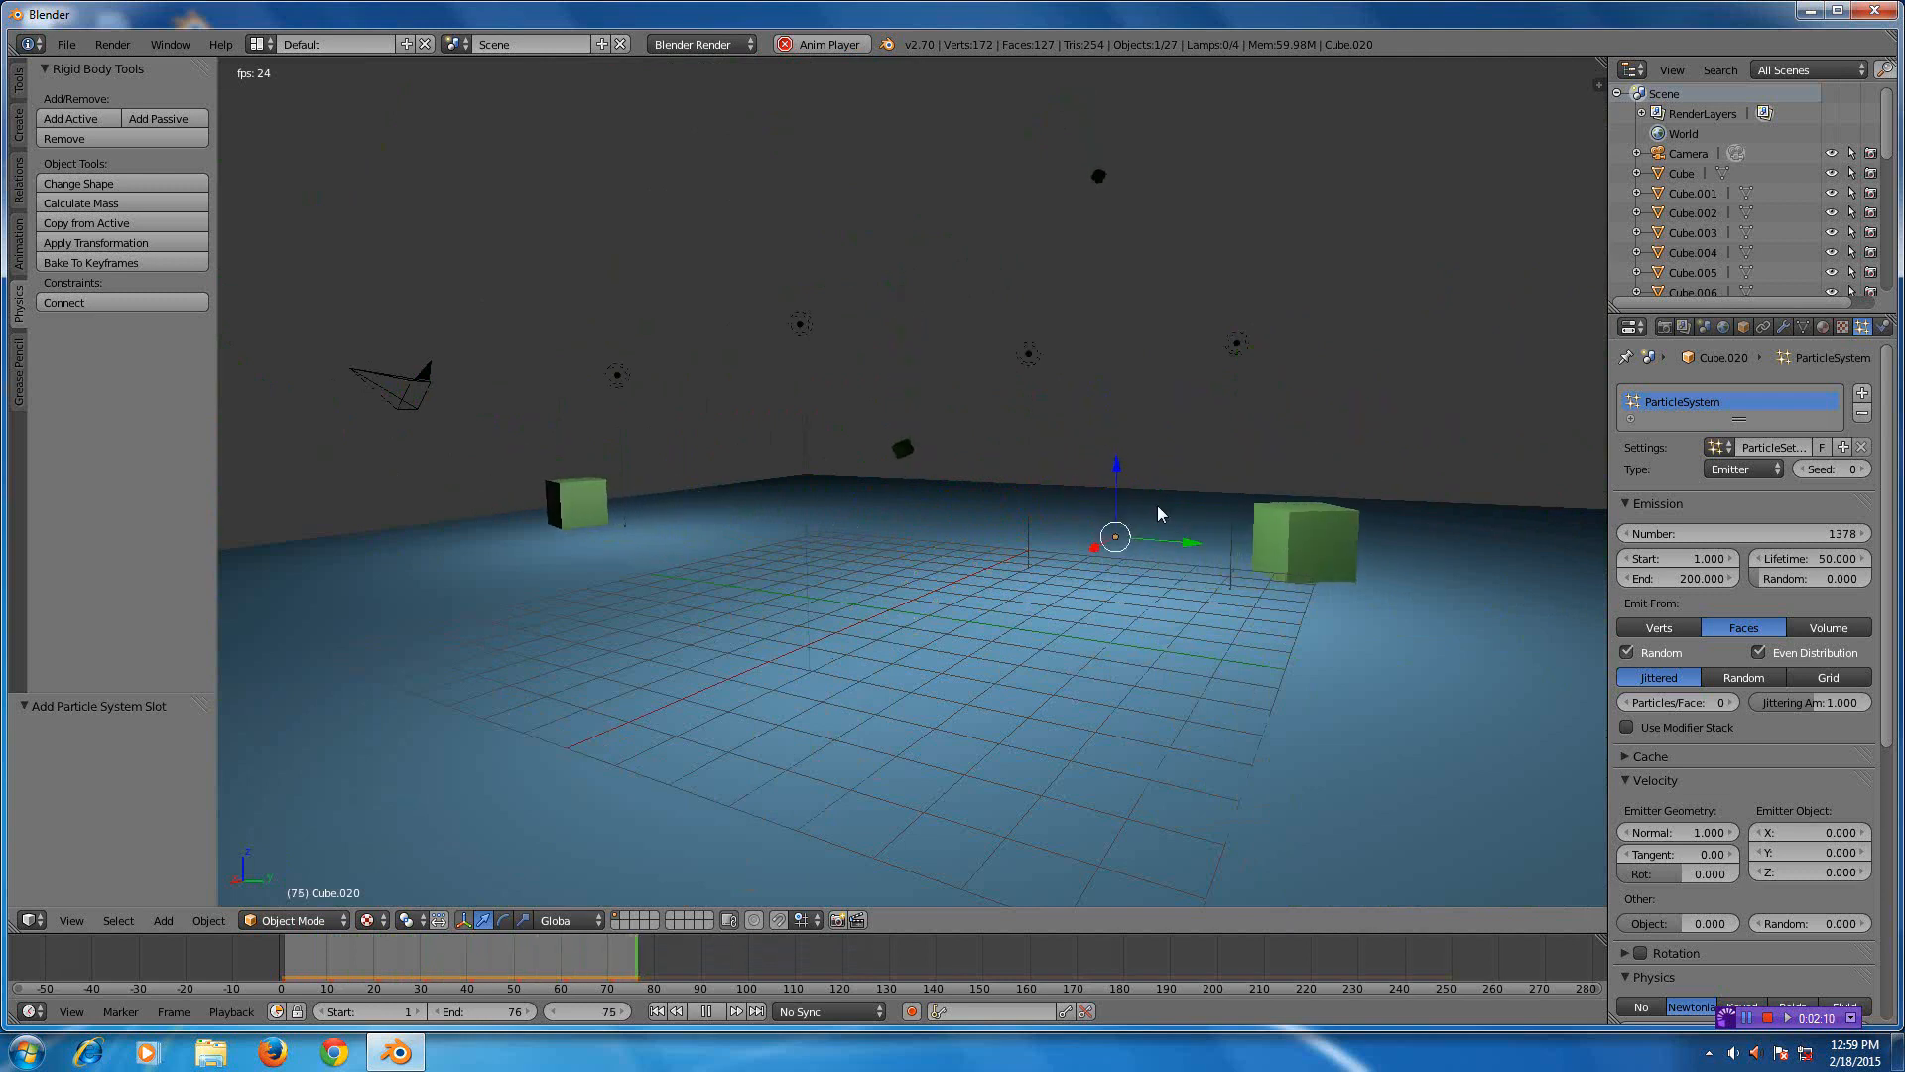
scroll(1156, 505, down, 4)
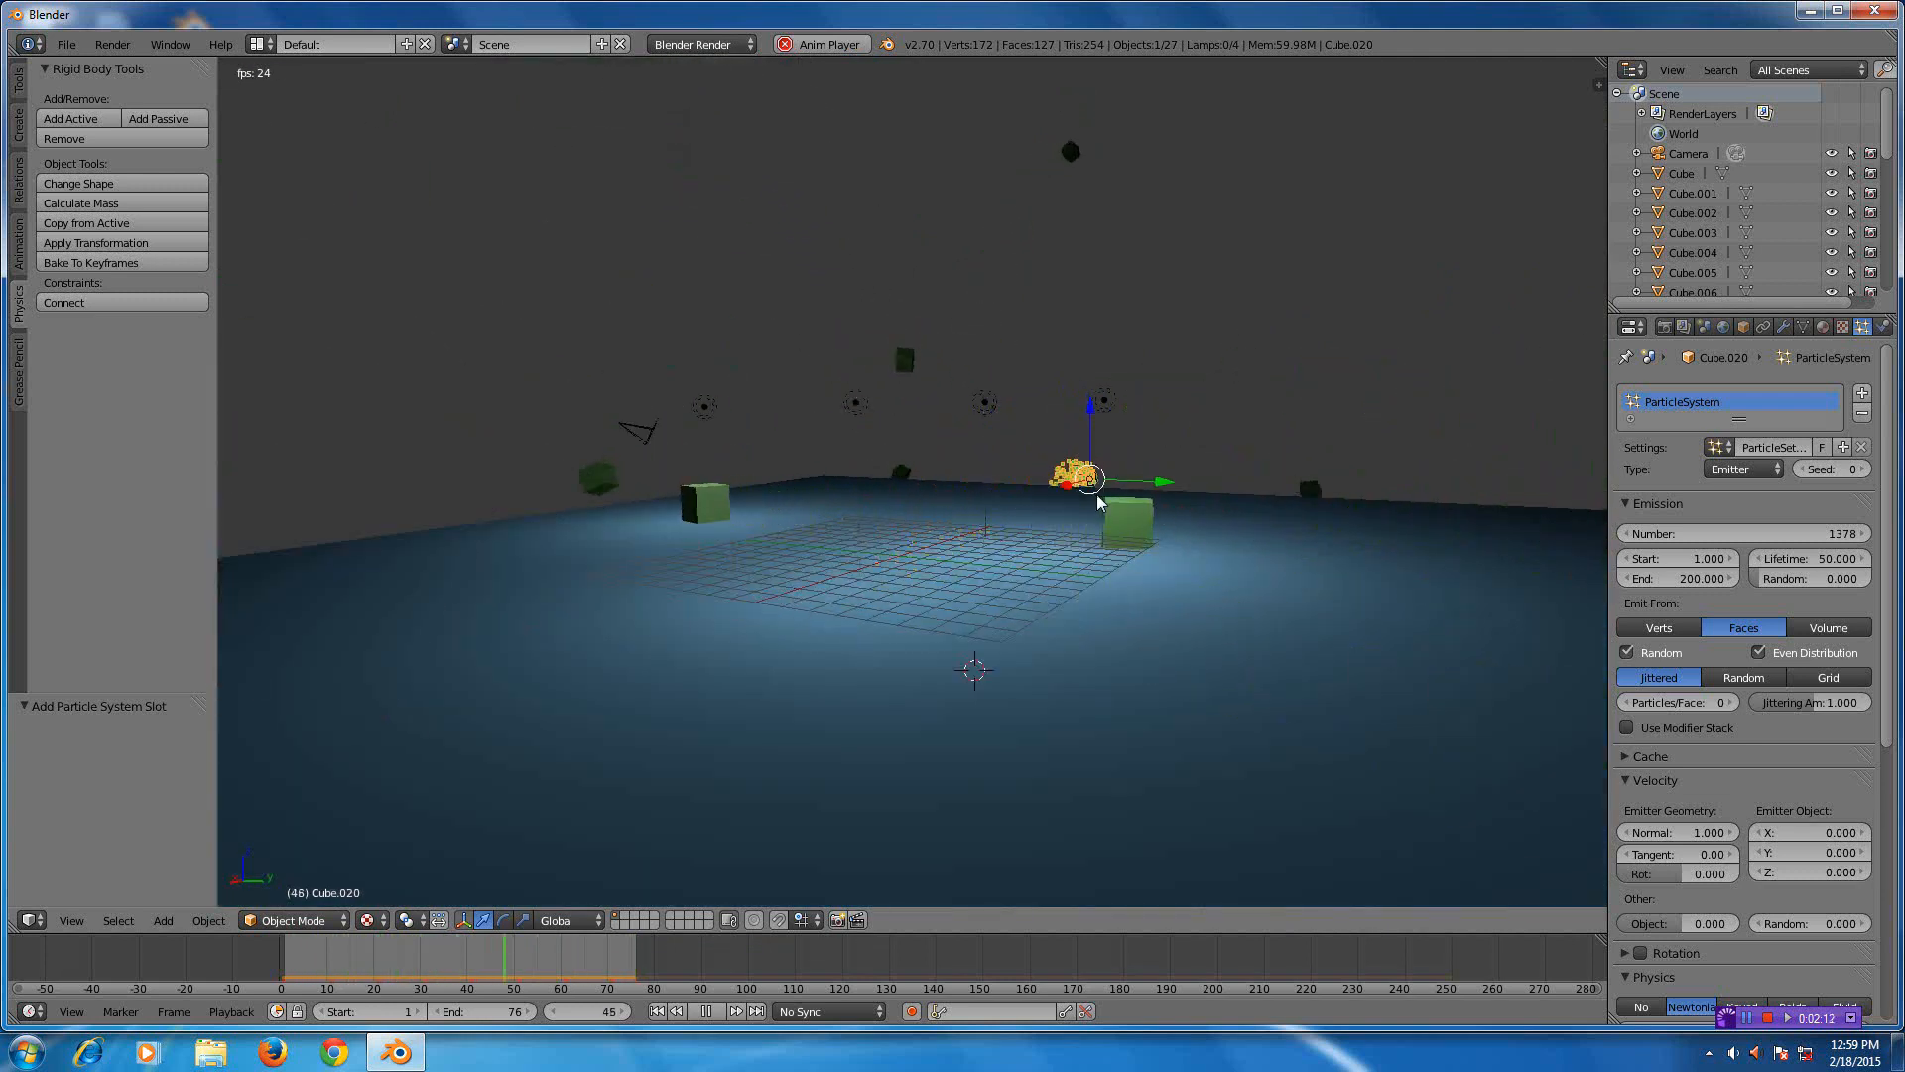
scroll(1097, 494, down, 4)
middle_drag(966, 496, 978, 541)
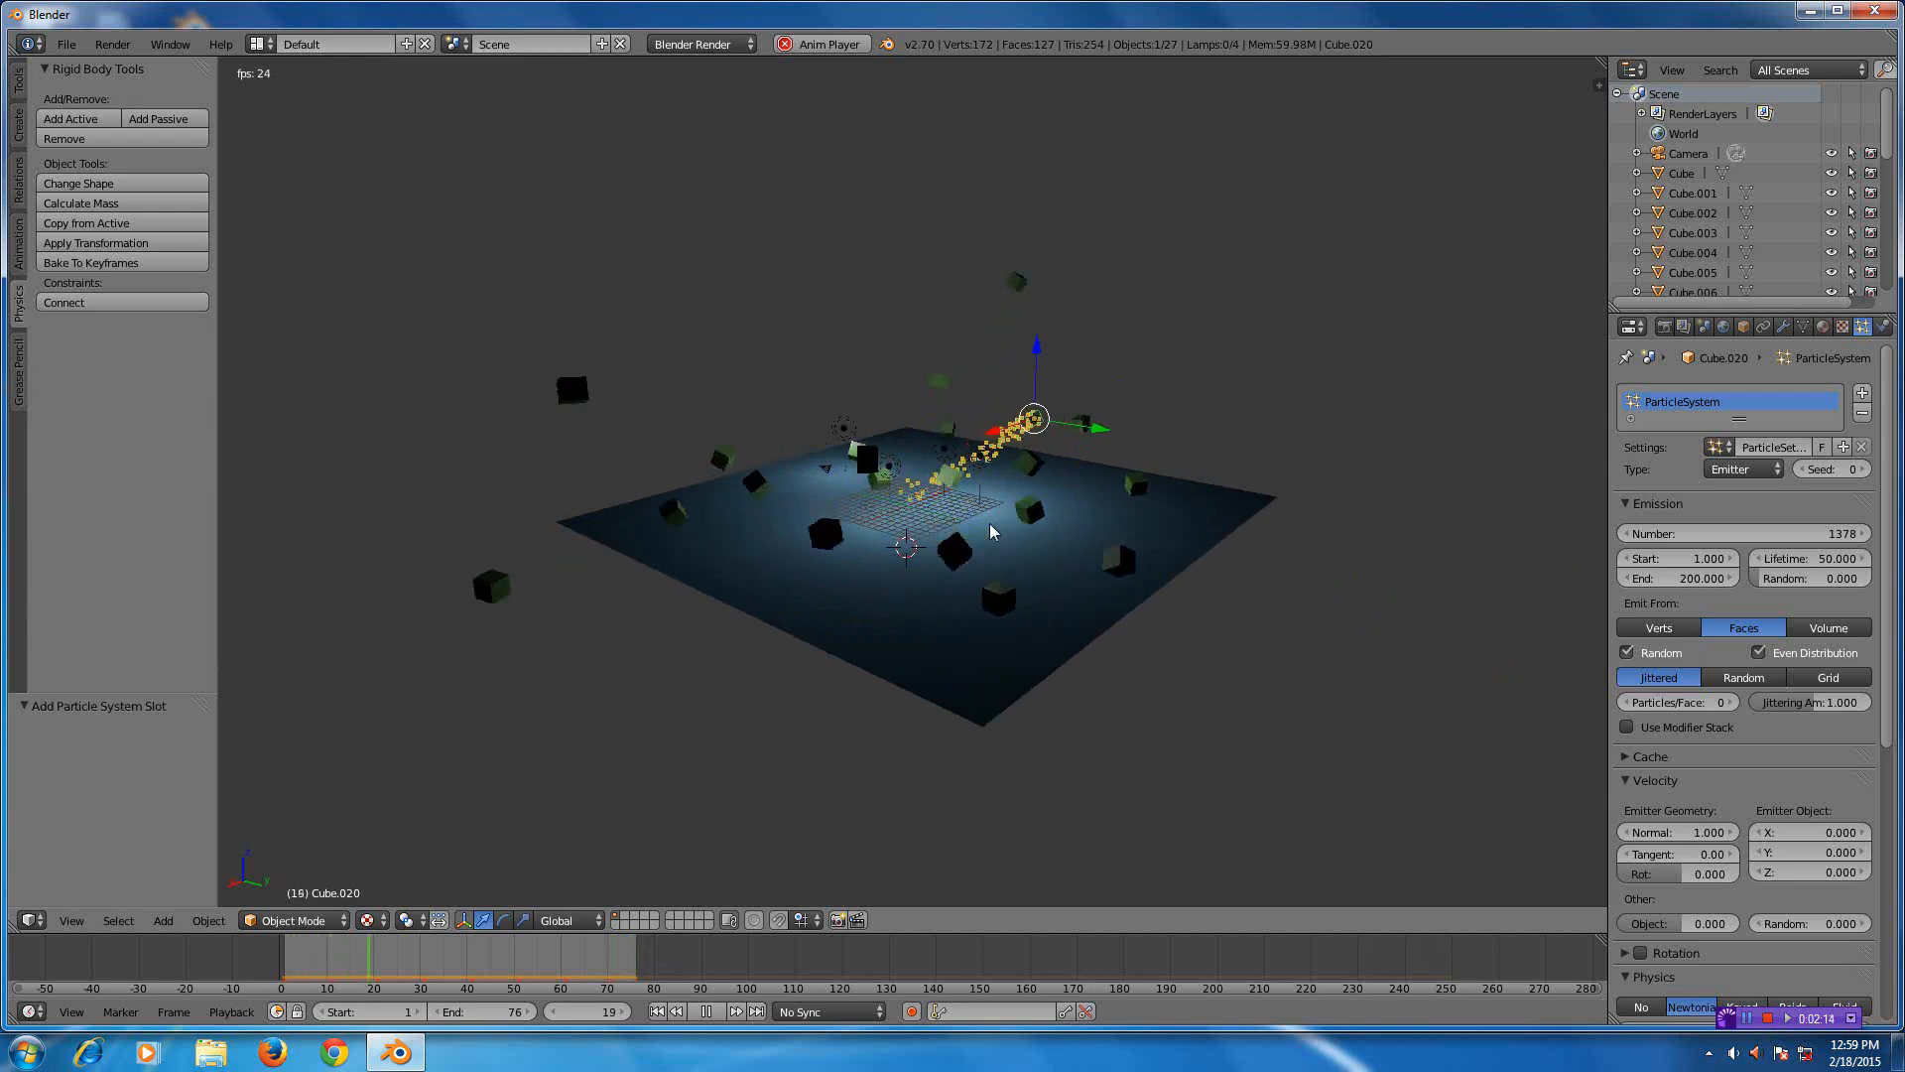
scroll(989, 523, up, 3)
scroll(990, 522, up, 3)
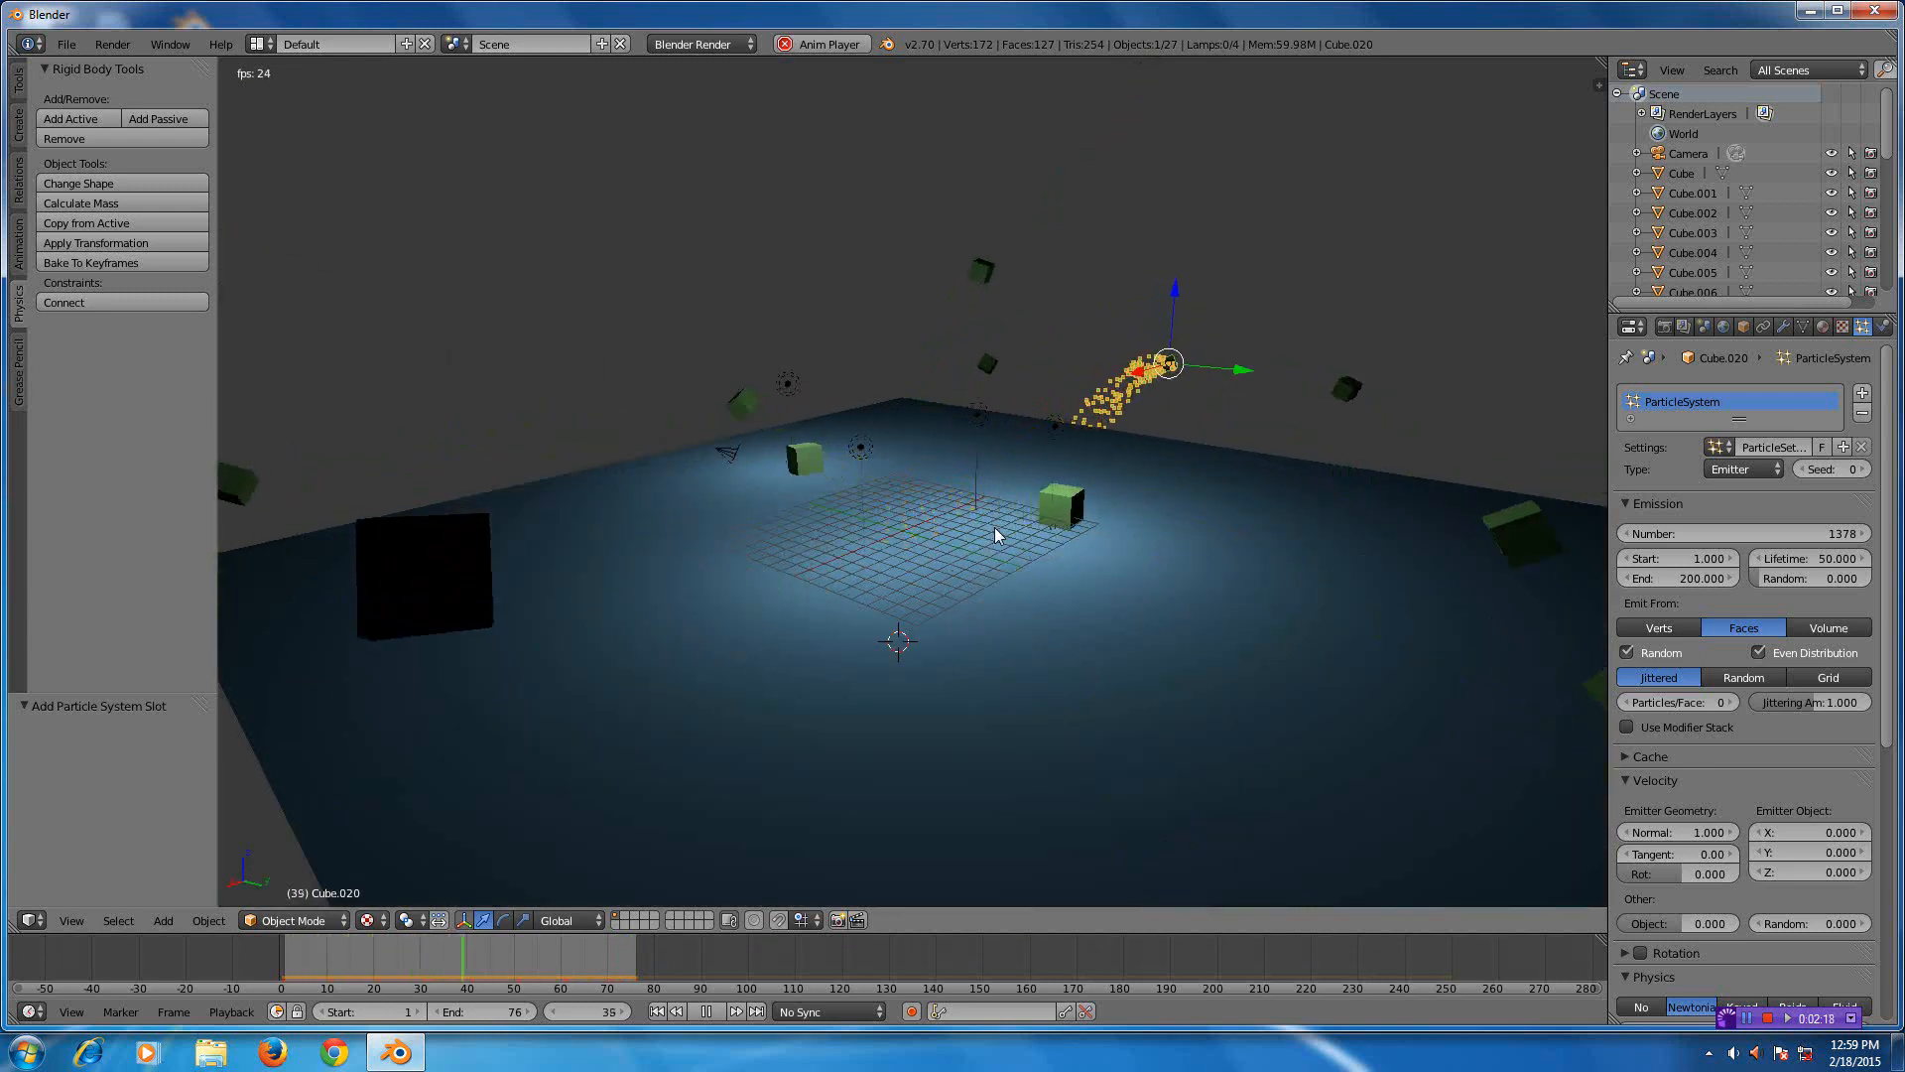
middle_drag(995, 527, 1062, 558)
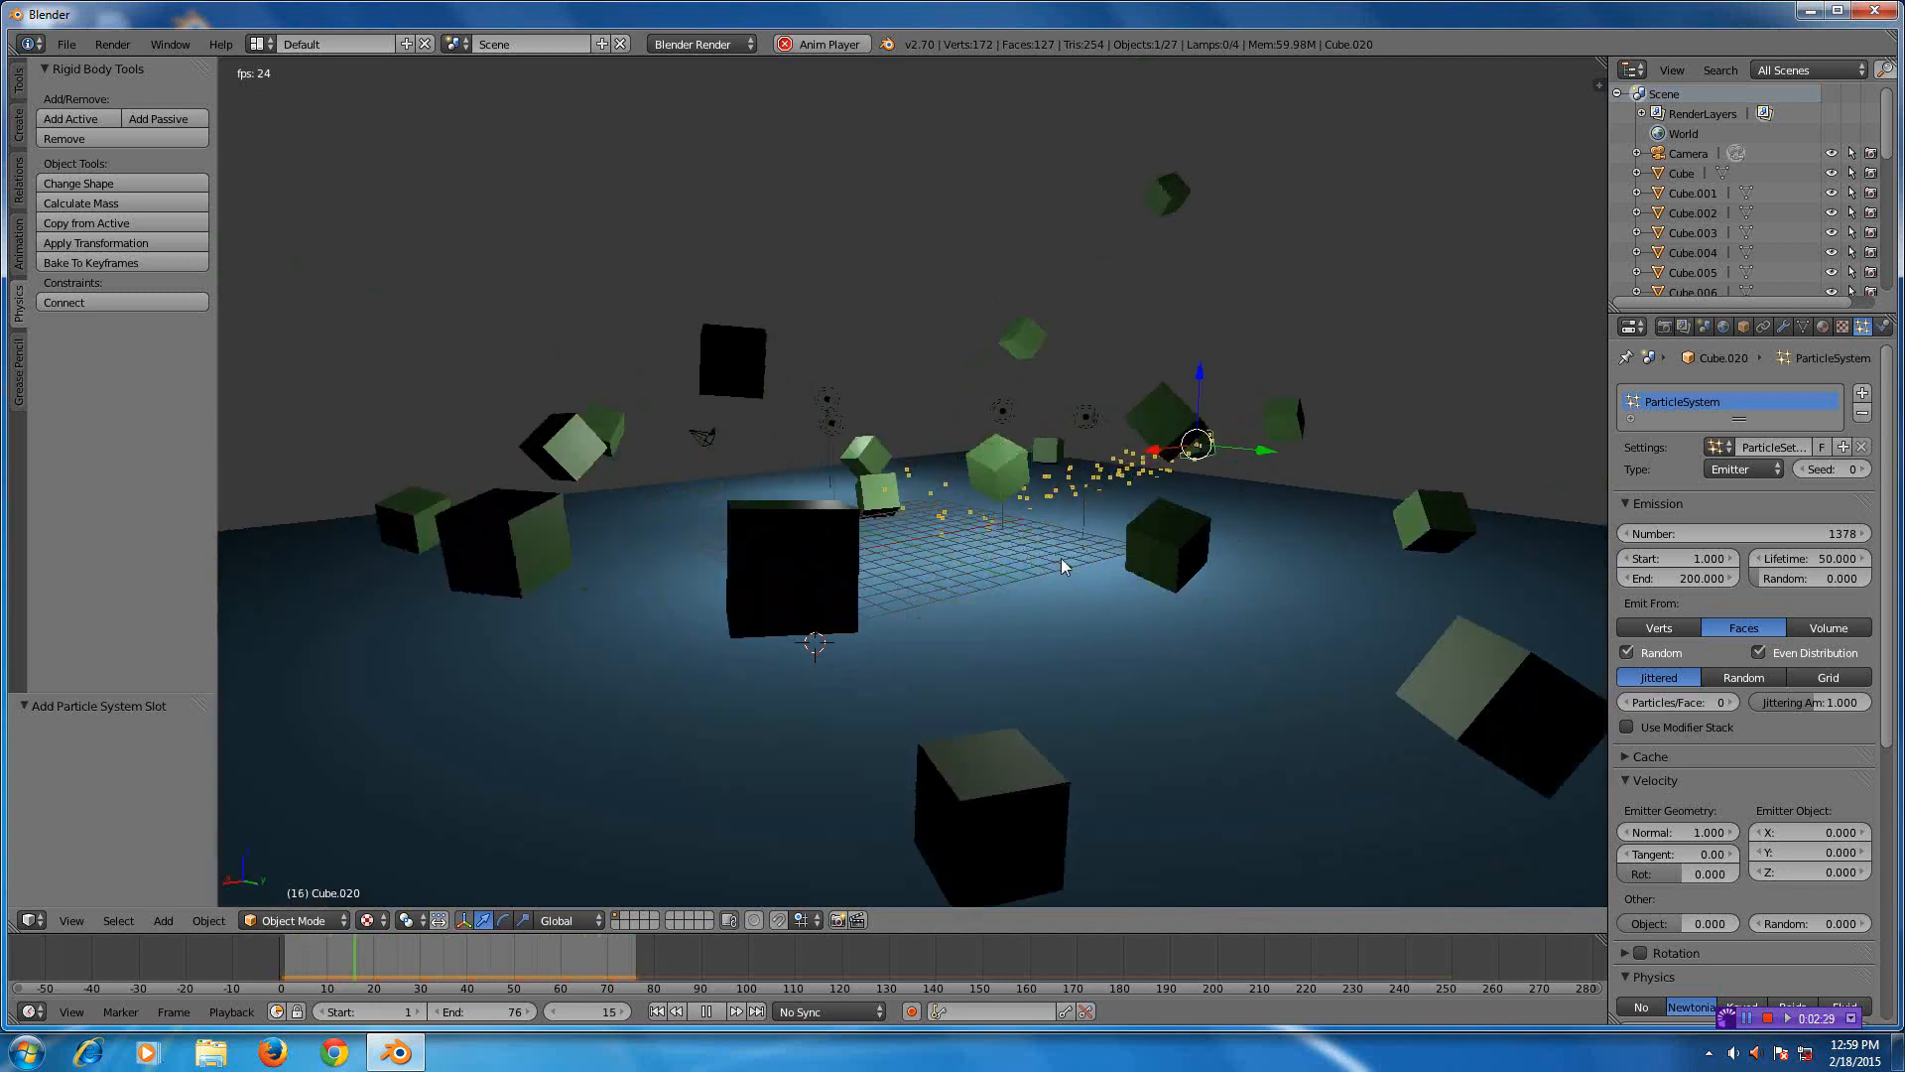
scroll(1055, 573, down, 2)
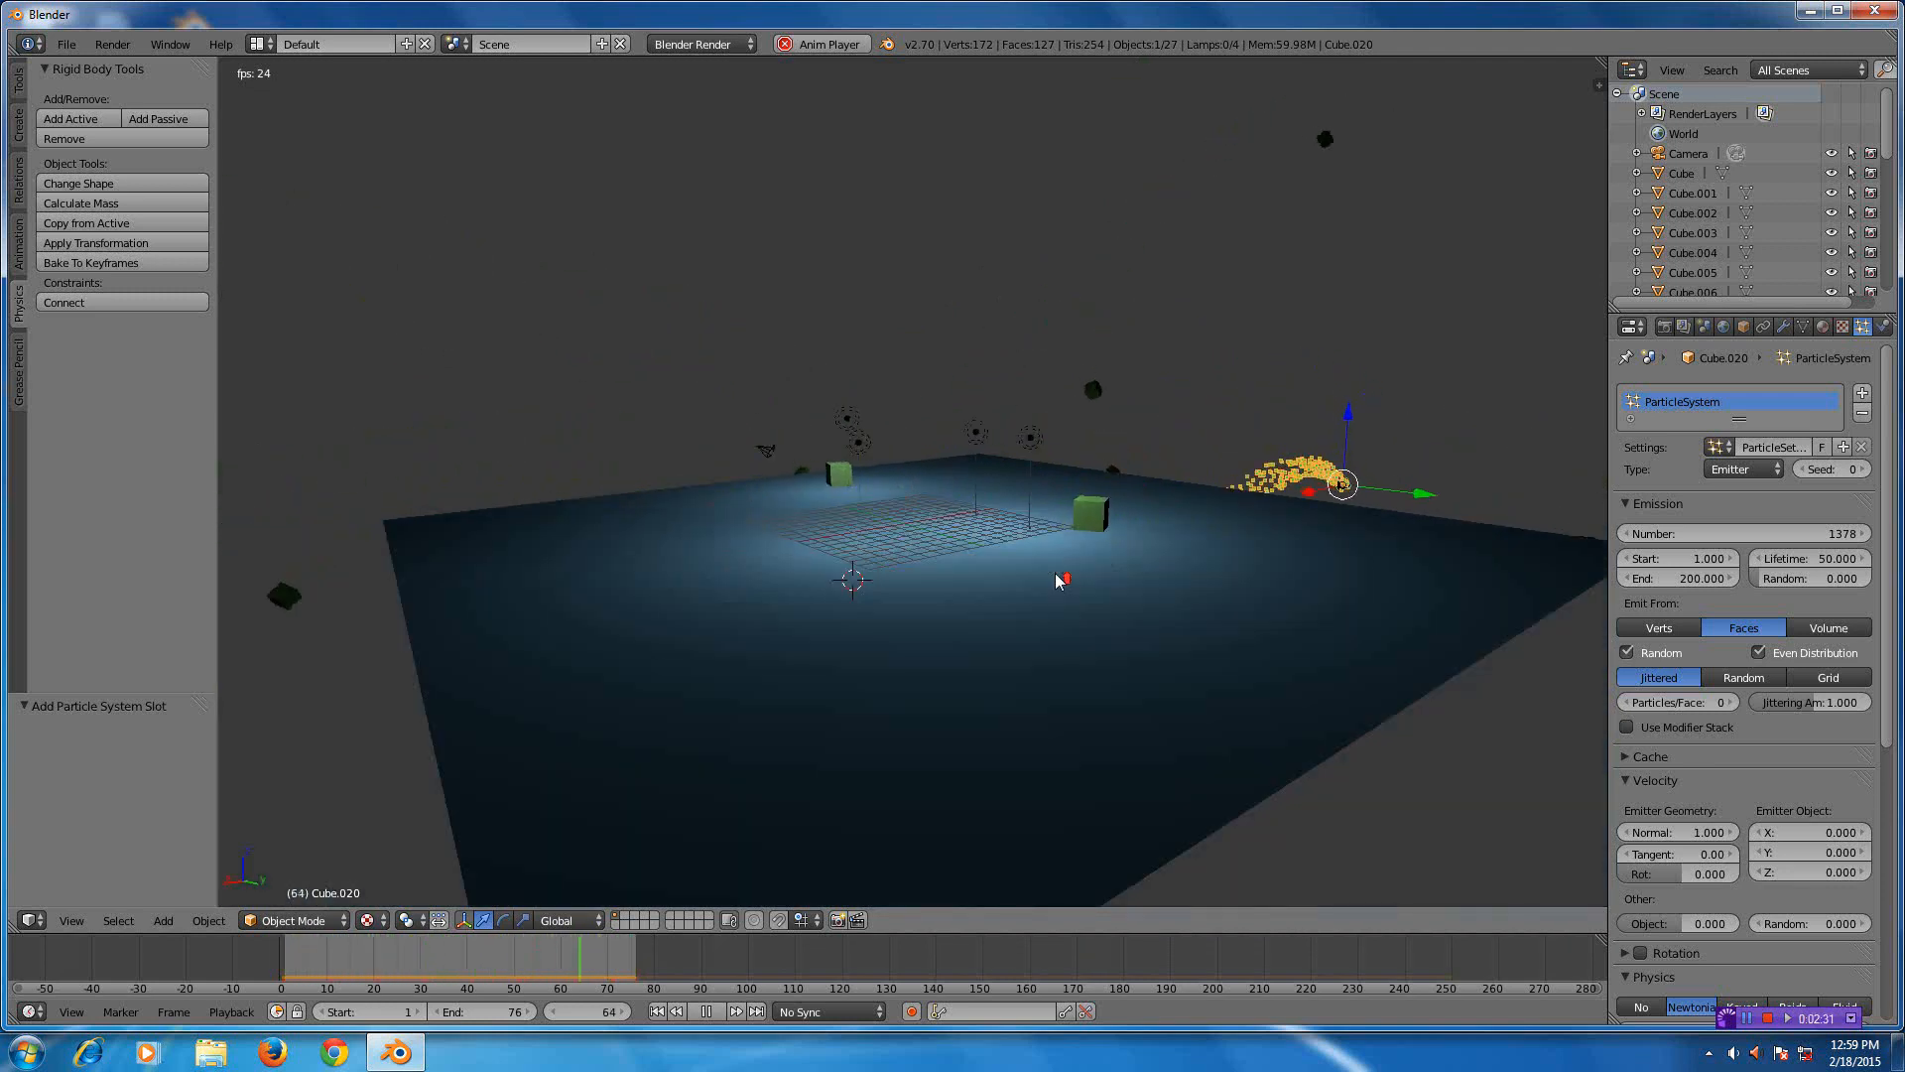
scroll(1059, 529, up, 3)
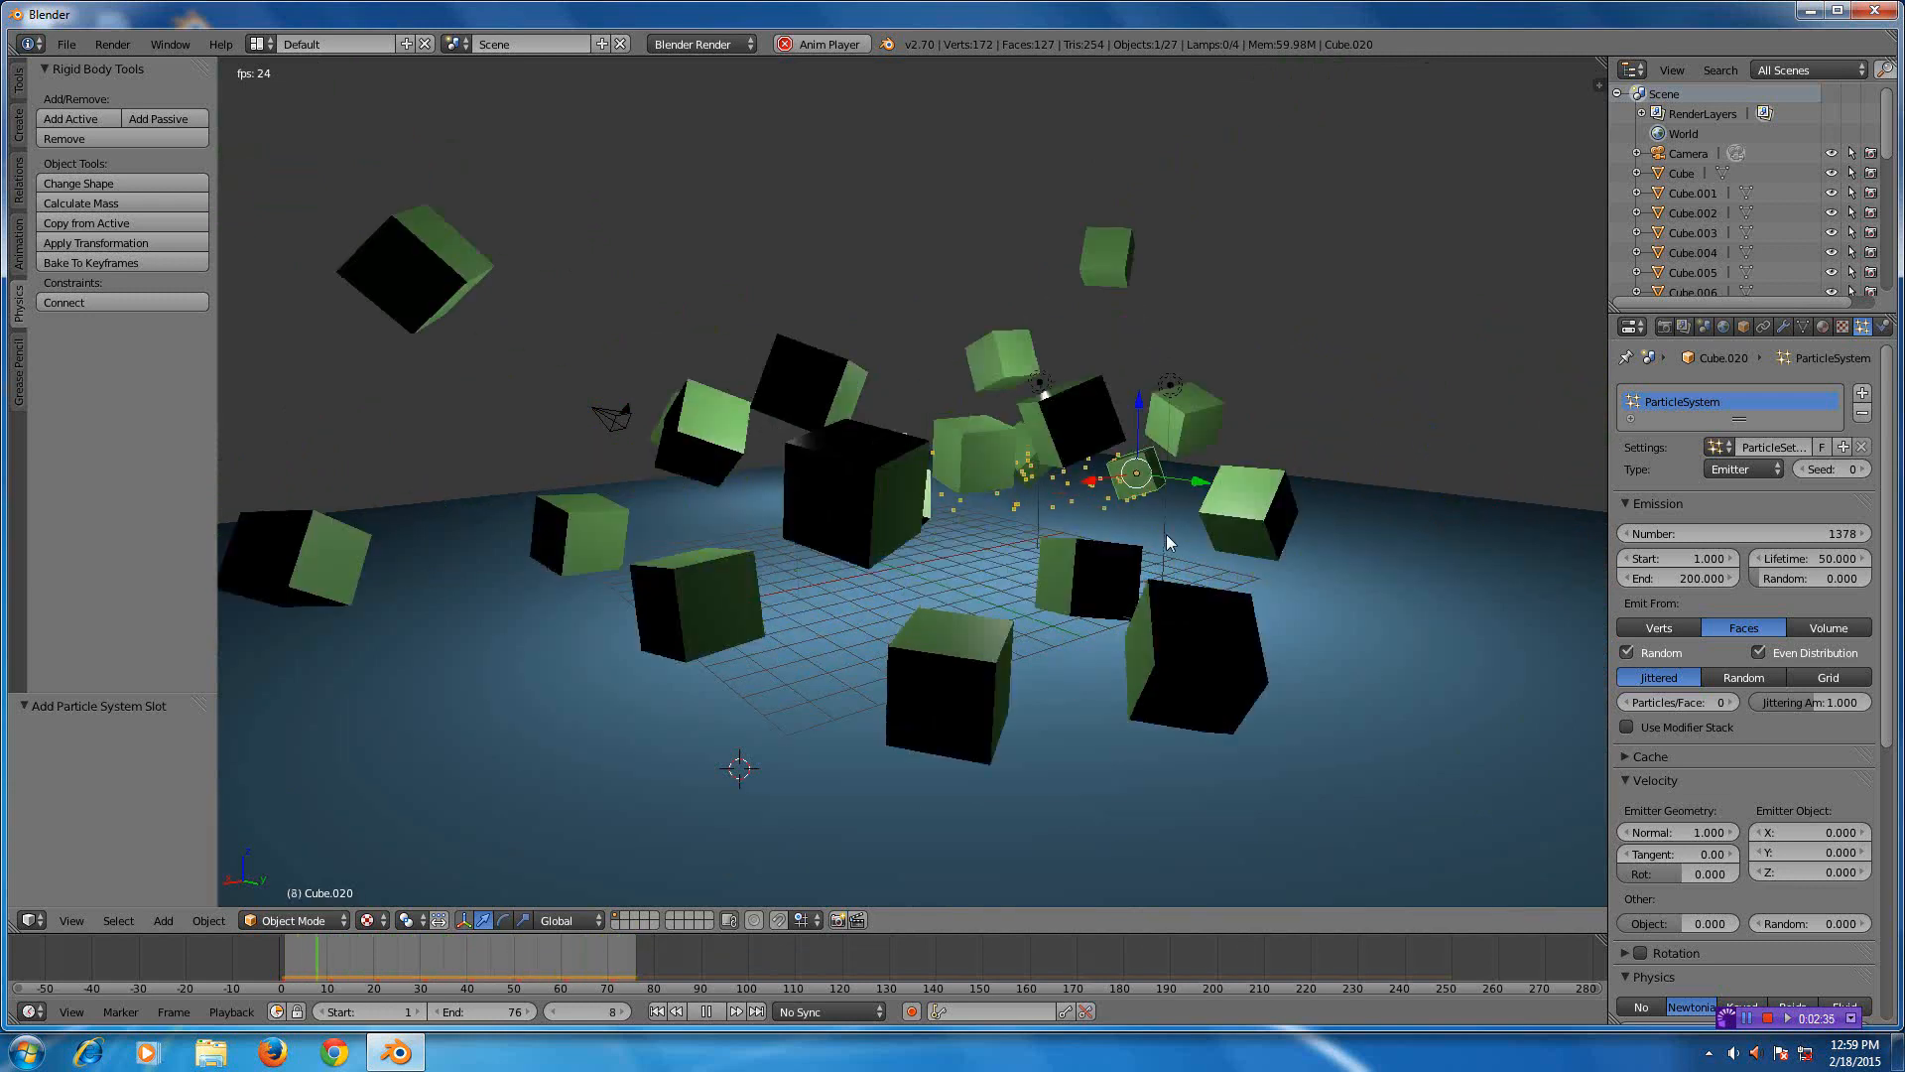
middle_drag(1165, 532, 998, 571)
scroll(1003, 574, down, 3)
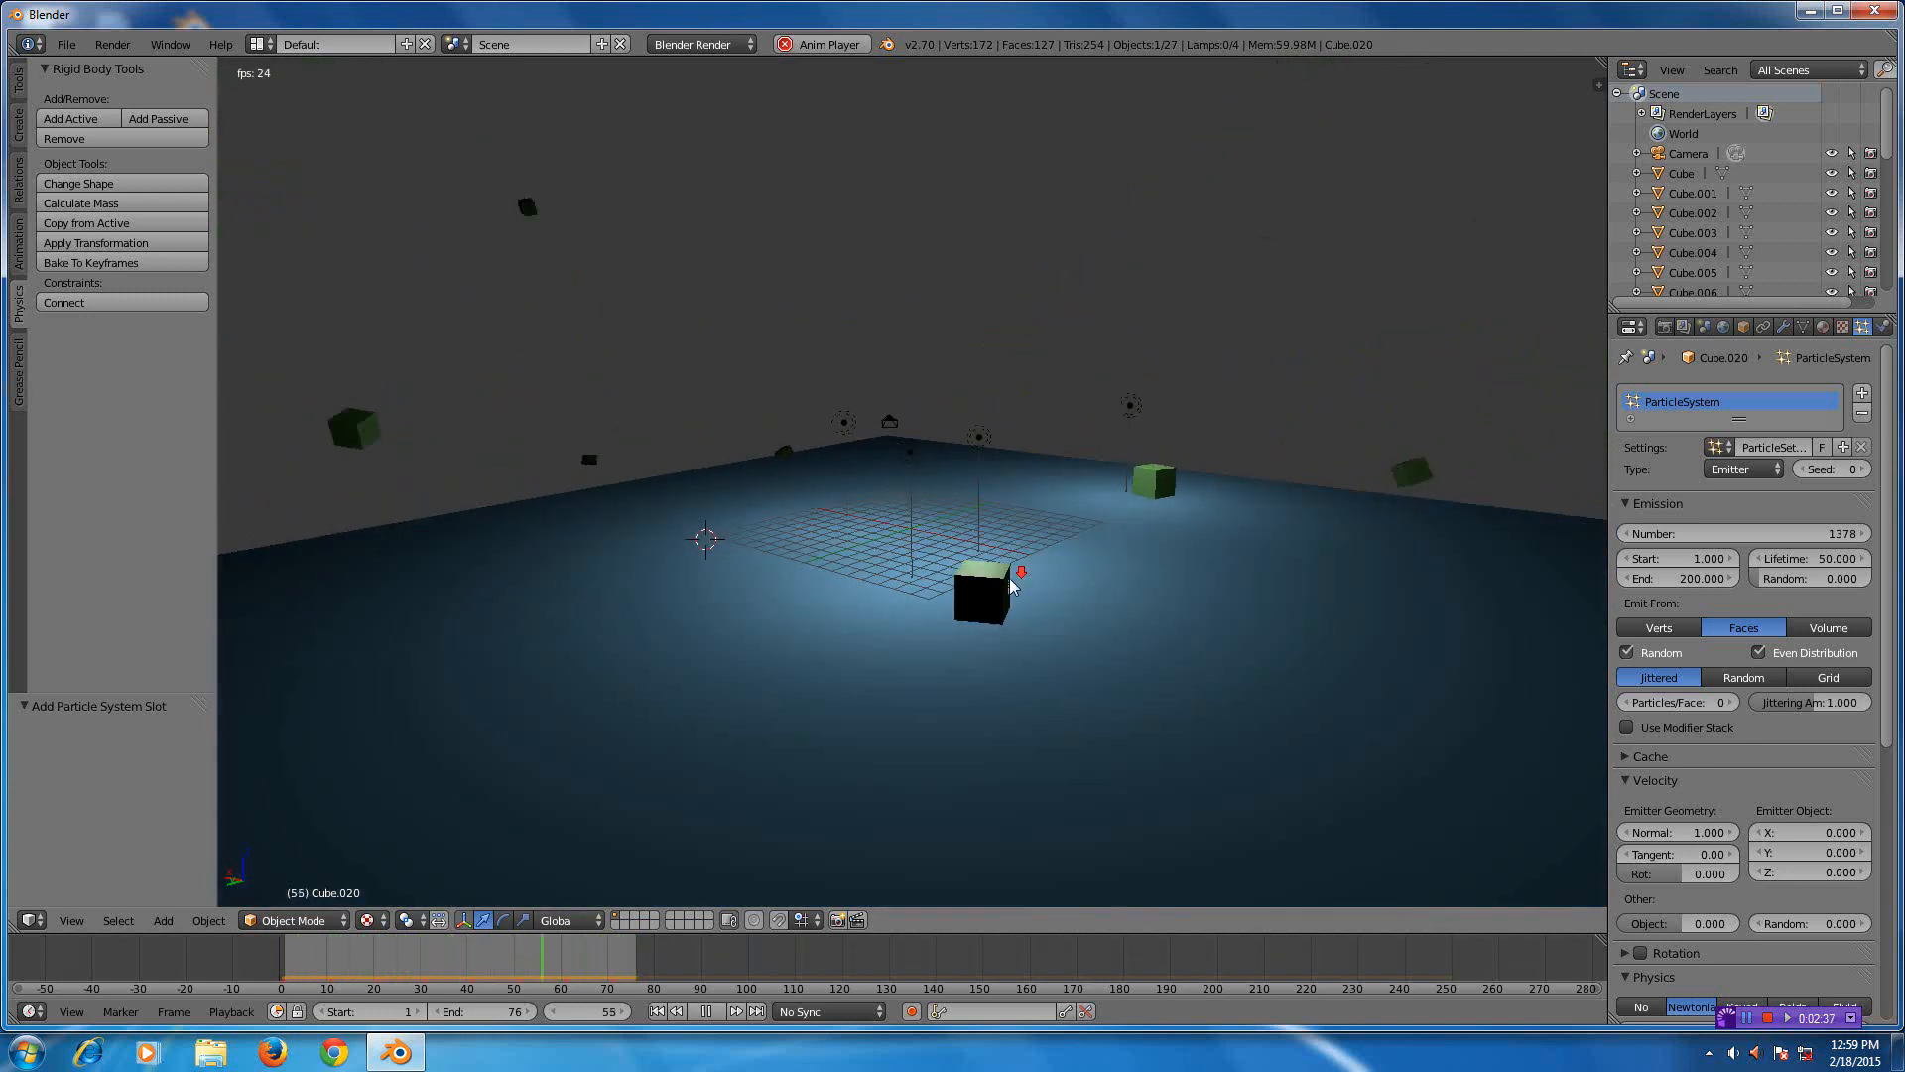
scroll(975, 552, up, 5)
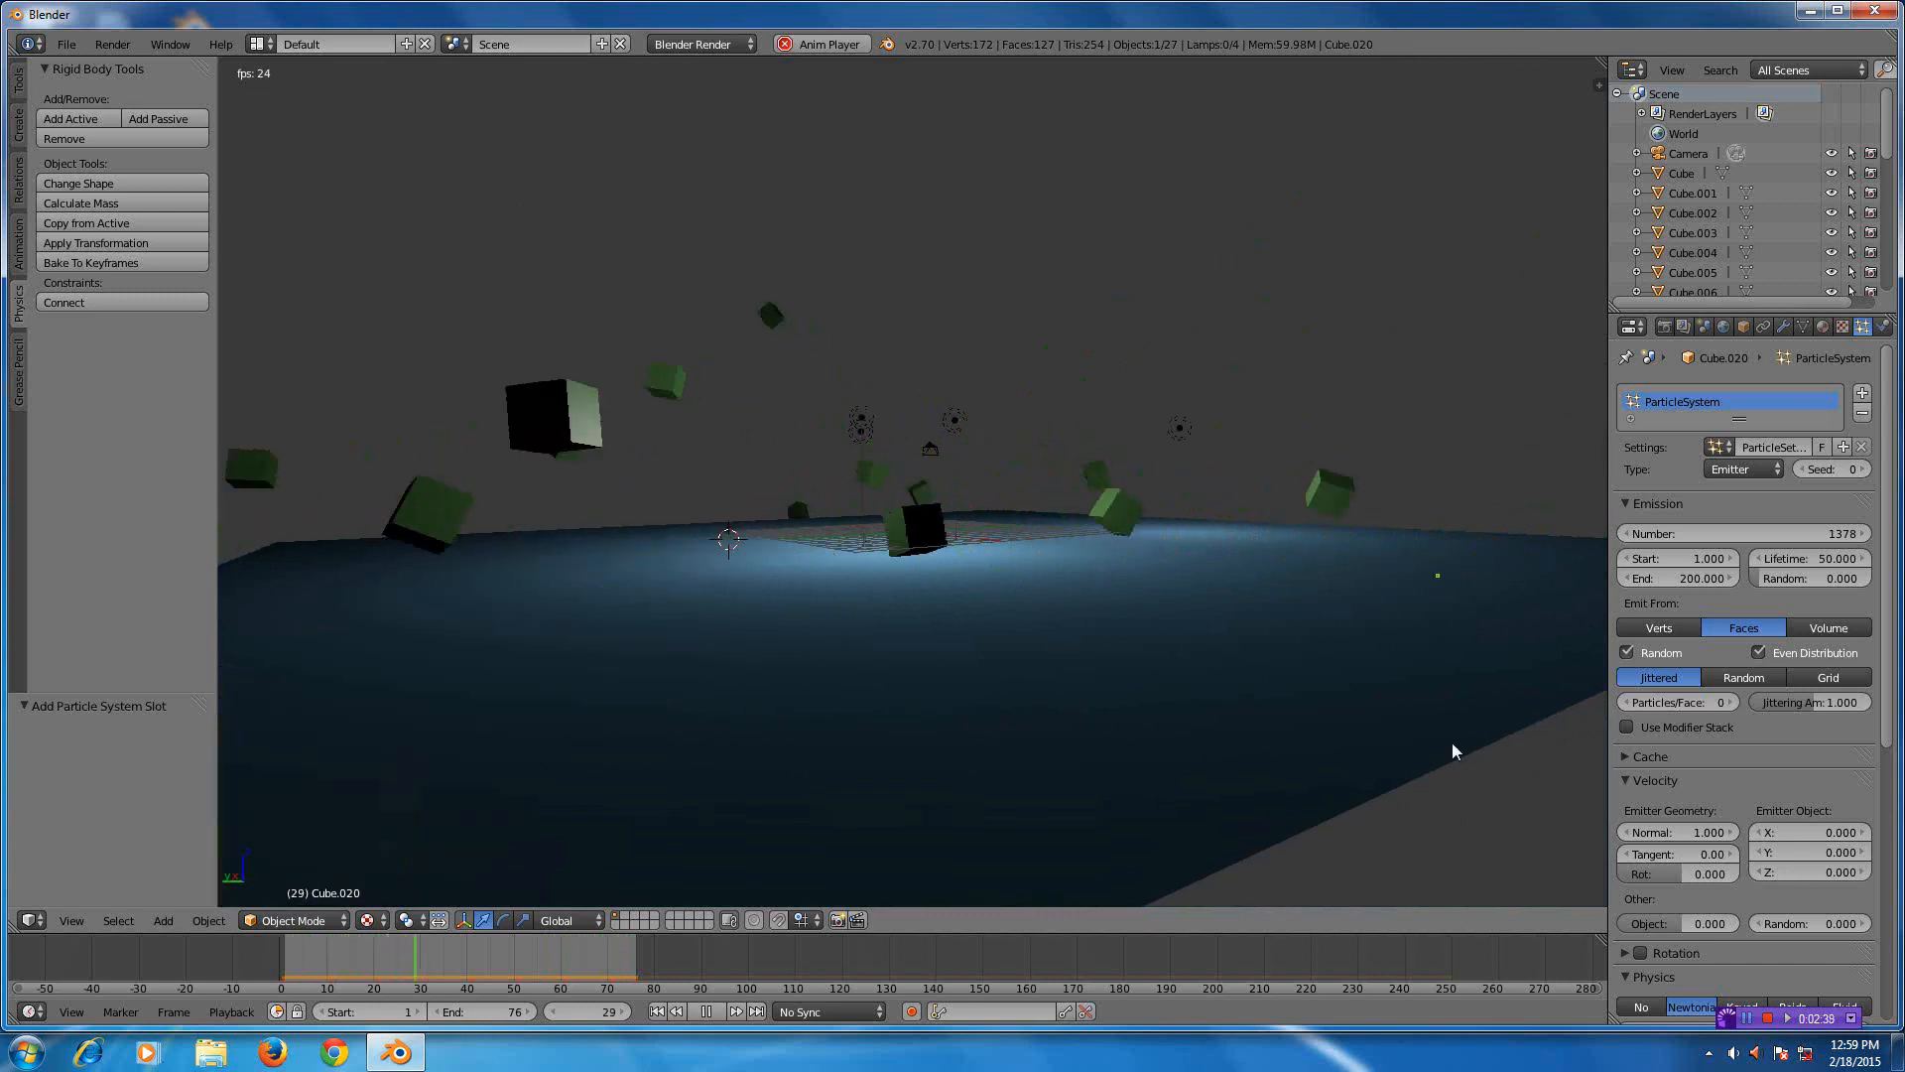